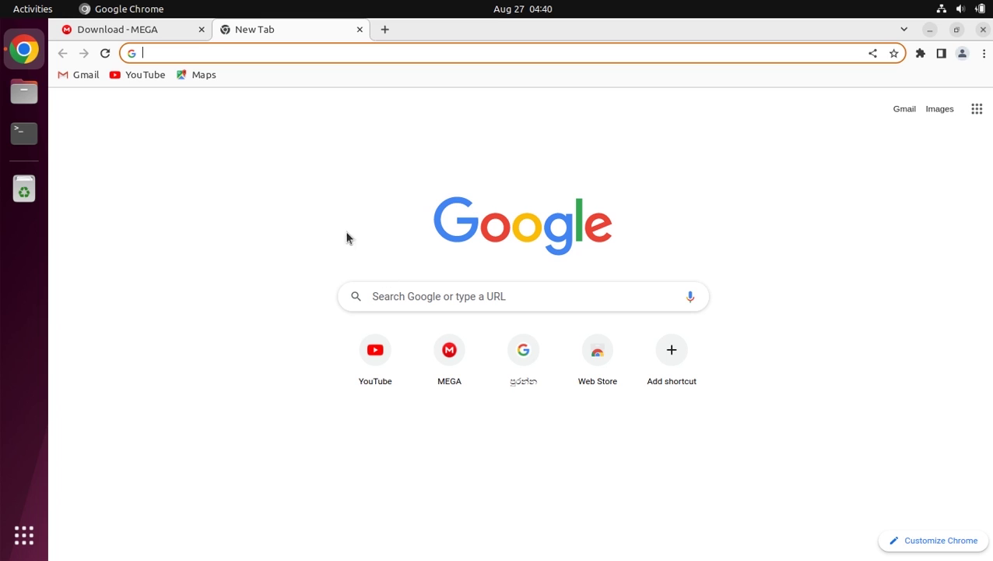
- Search Google for "gtk themes" and open the GTK3/4 Themes page on Gnome-look.org from the results
click(395, 294)
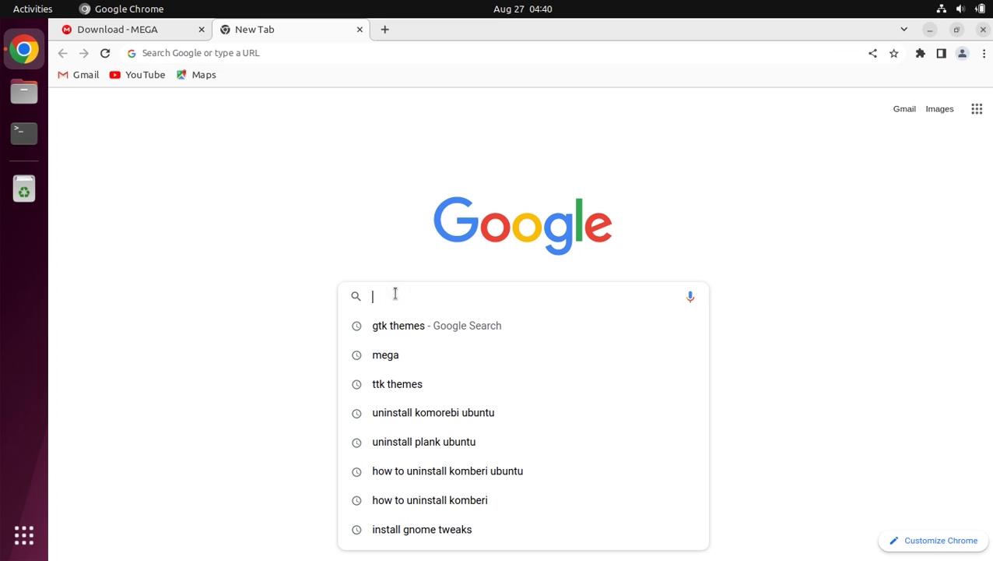
text(gtk th)
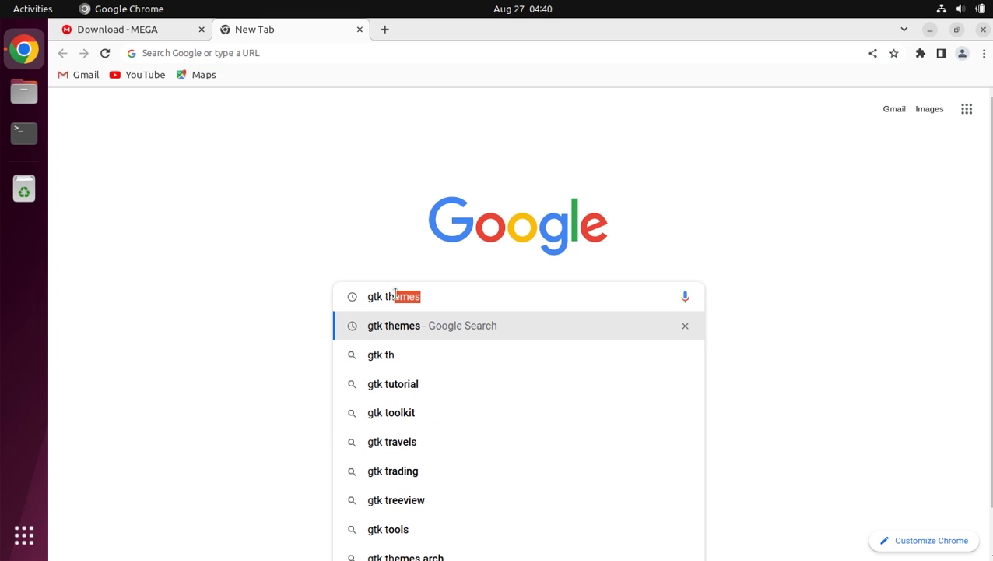
text(emes)
key(Return)
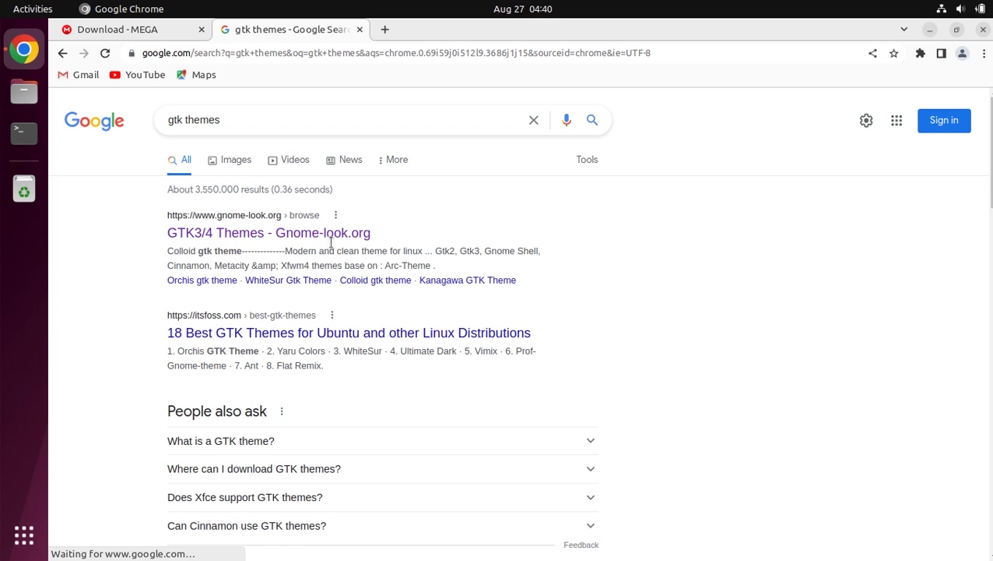
click(324, 233)
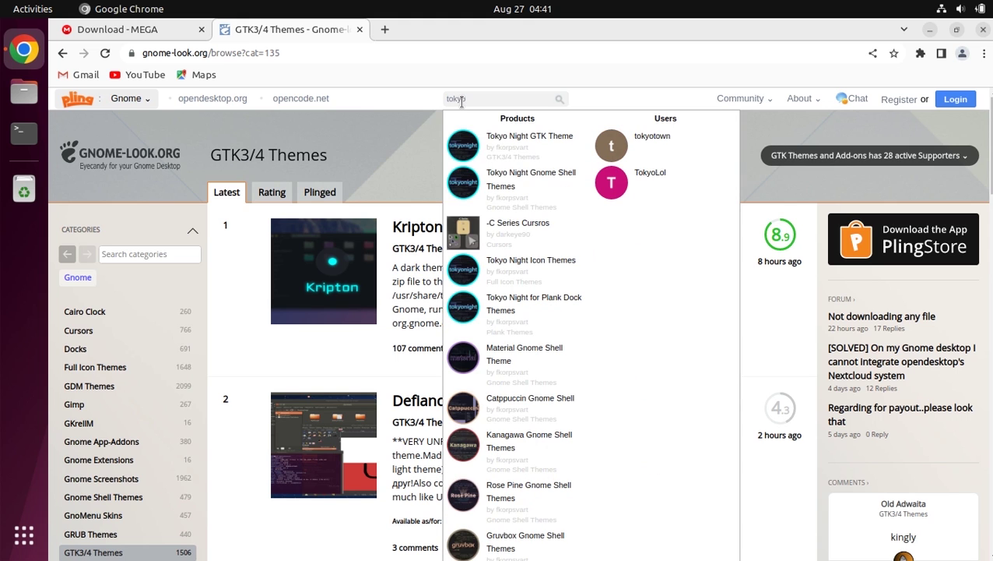
- Look up "tokyo" on the site, open the Tokyo Night GTK Theme and download its Tokyonight-Storm-BL zip
click(481, 154)
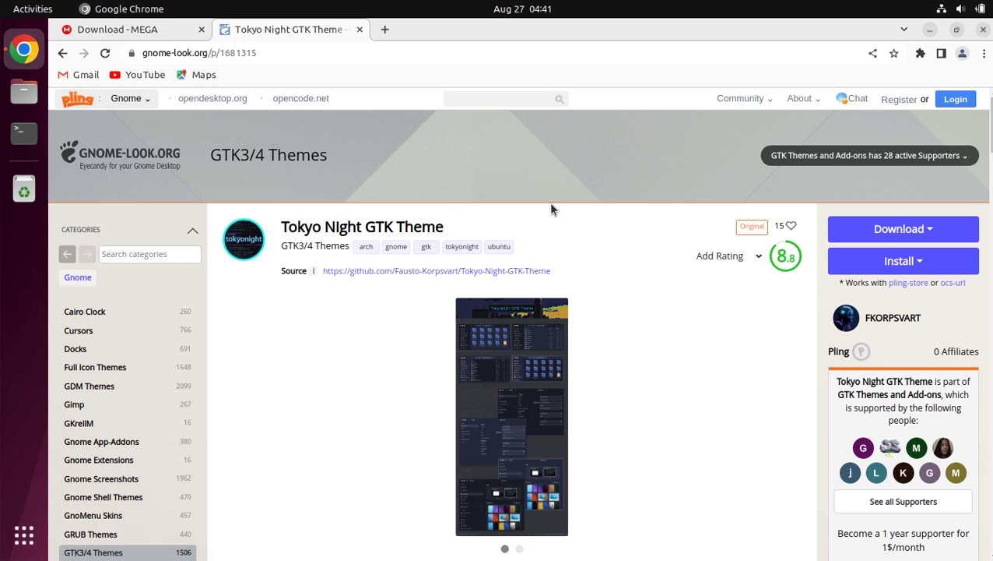
click(901, 231)
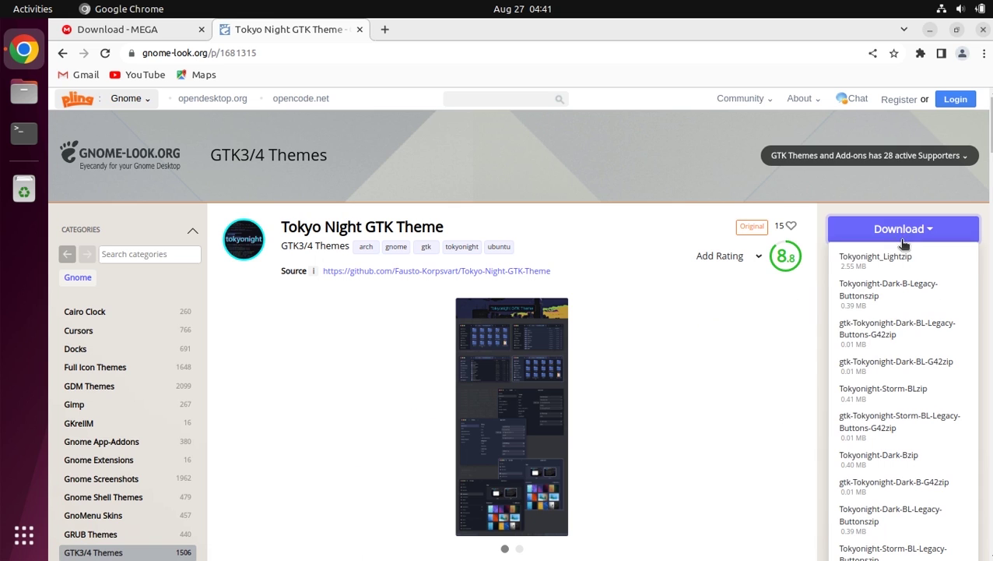
click(920, 395)
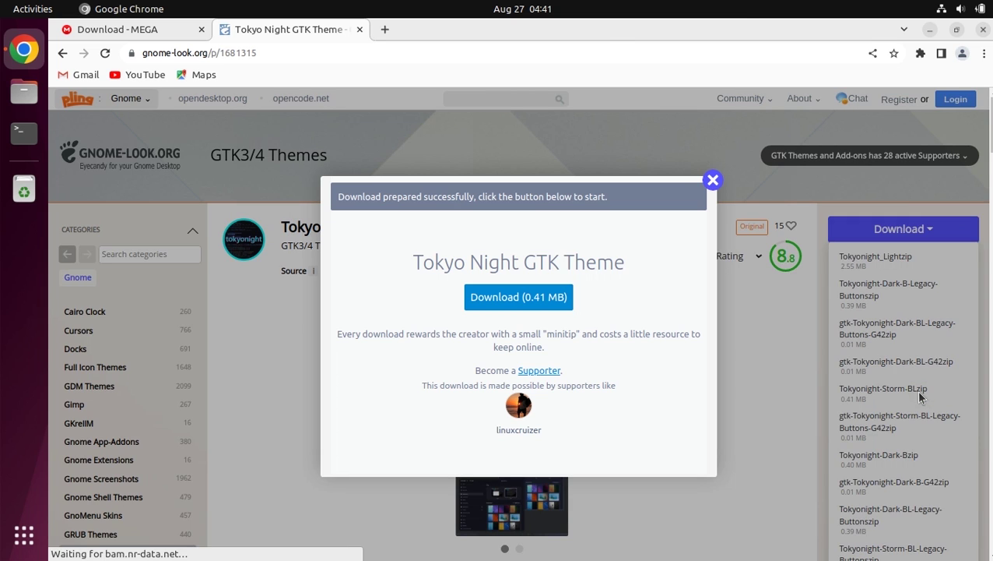
click(531, 299)
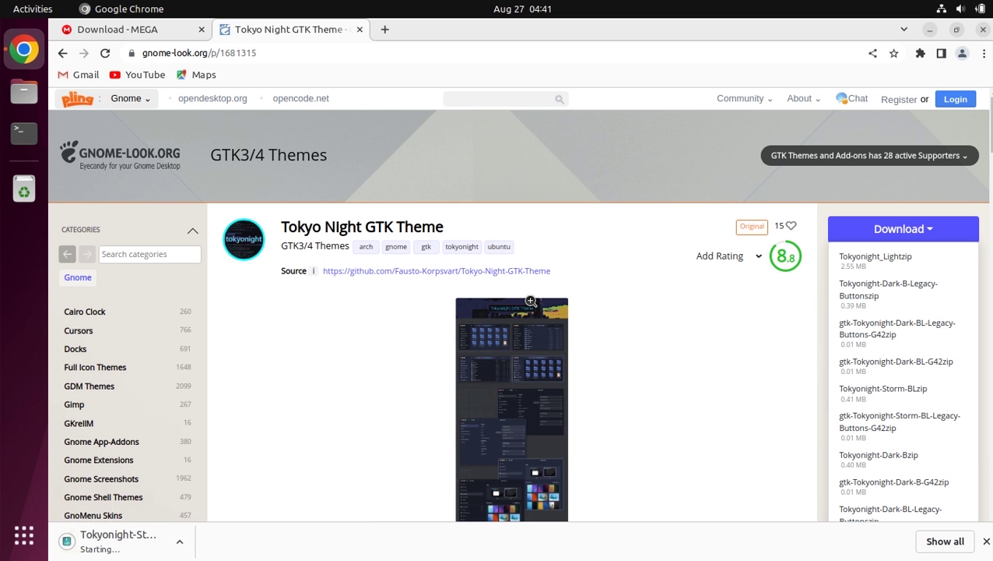
click(503, 95)
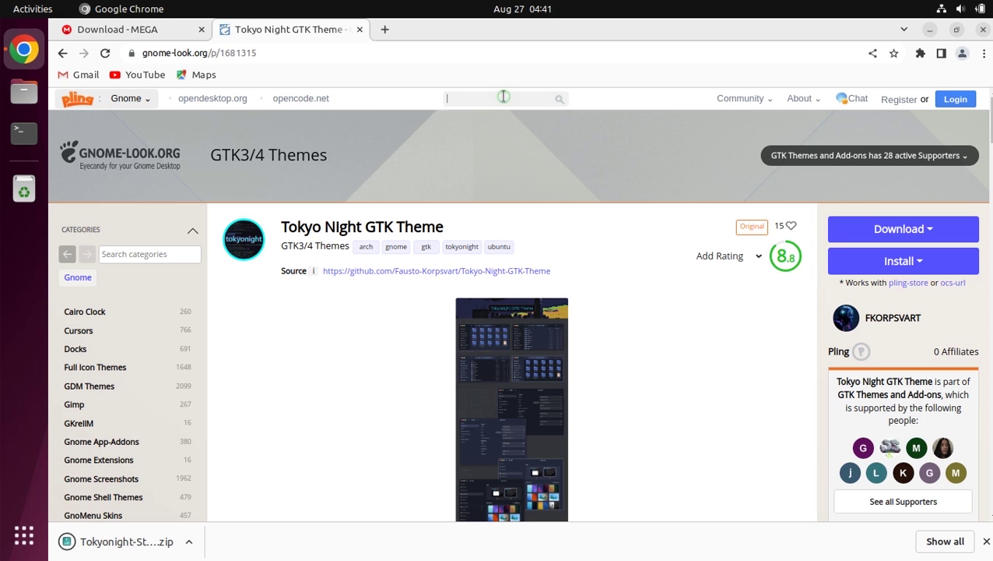
text(tokyo)
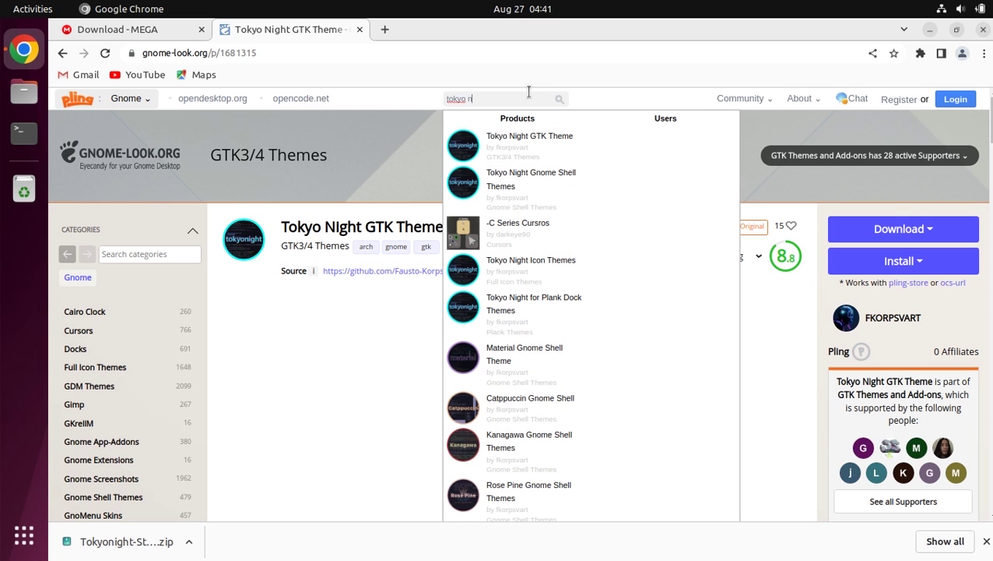
key(Escape)
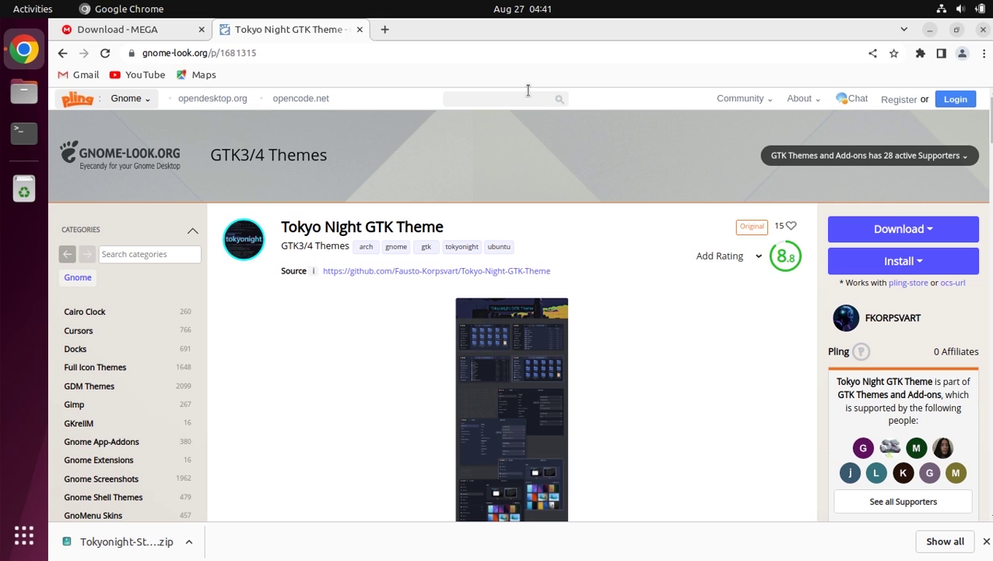
- Search the site for "tela" and open the Tela circle icon theme page
click(525, 100)
text(tela)
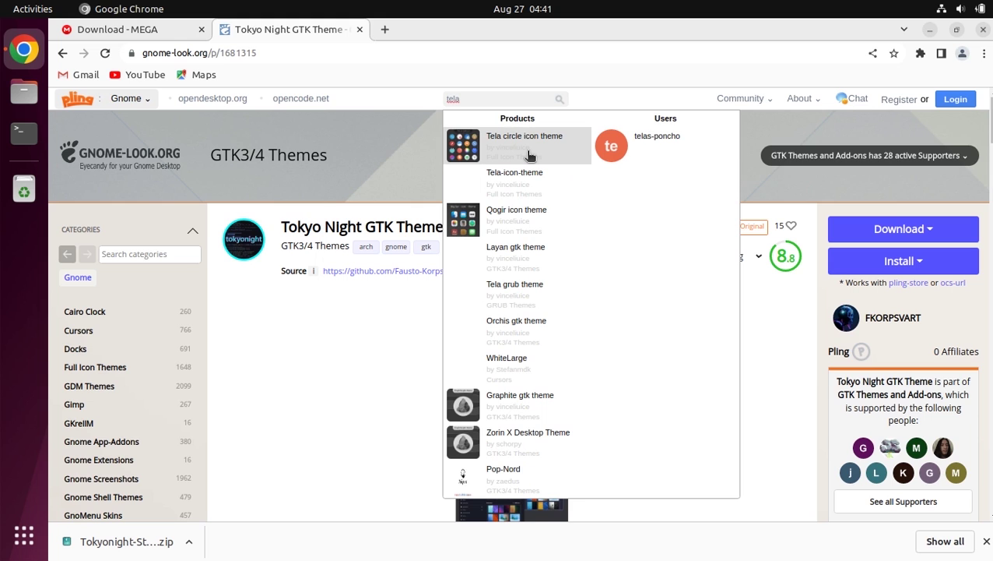
click(528, 147)
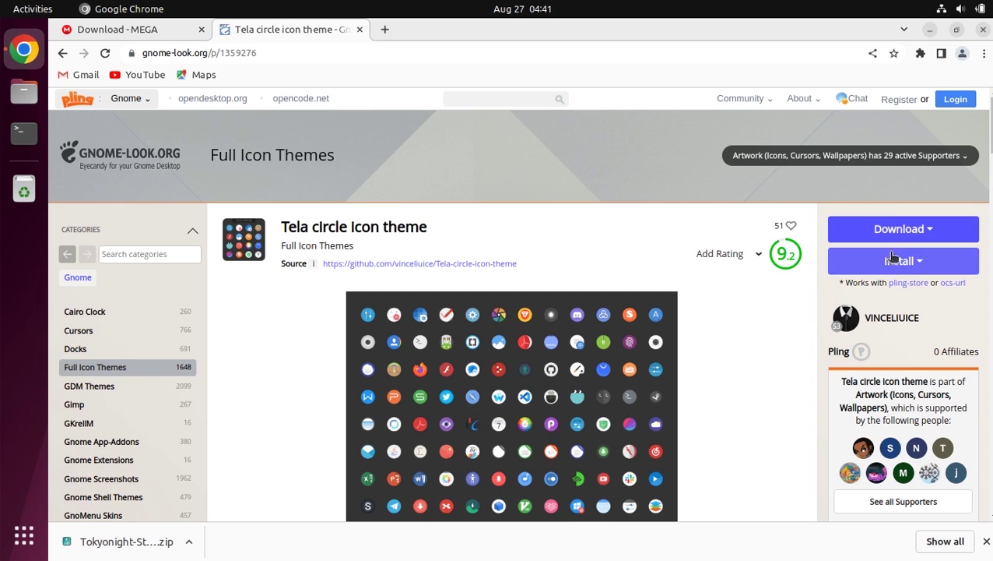
- Download Tela-circle-blue.tar.xz from the Tela circle icon theme's file list
click(901, 238)
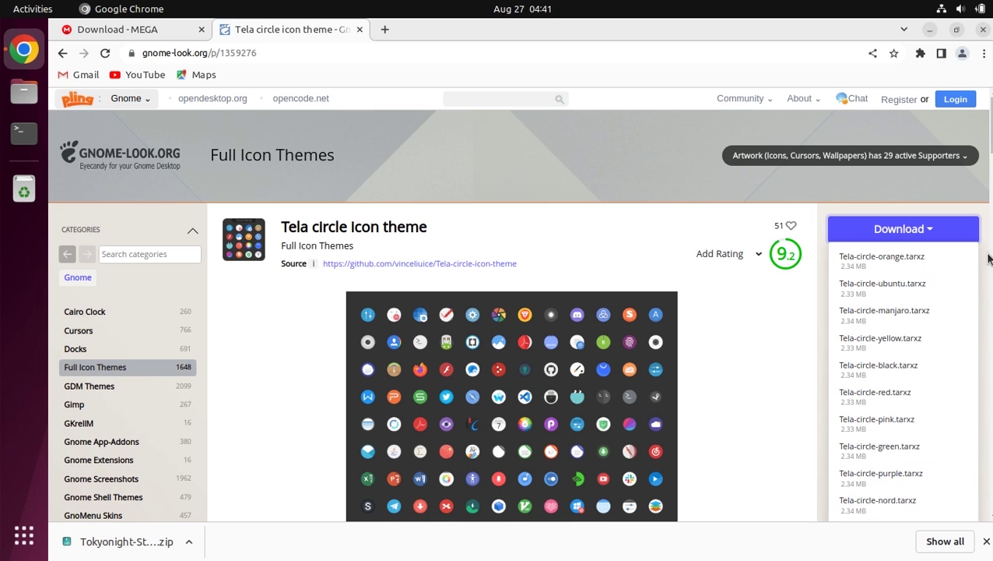
scroll(513, 312, down, 10)
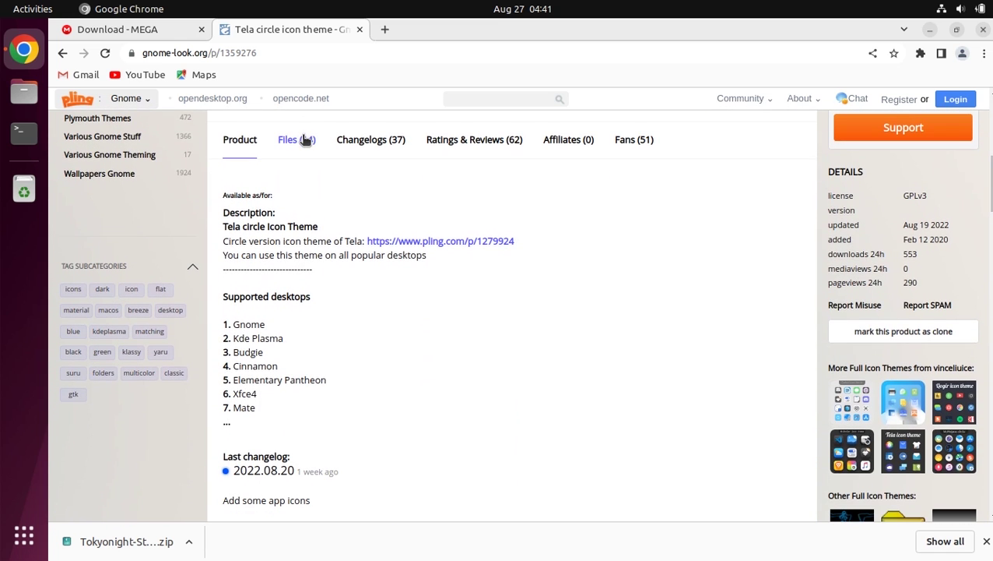
click(306, 139)
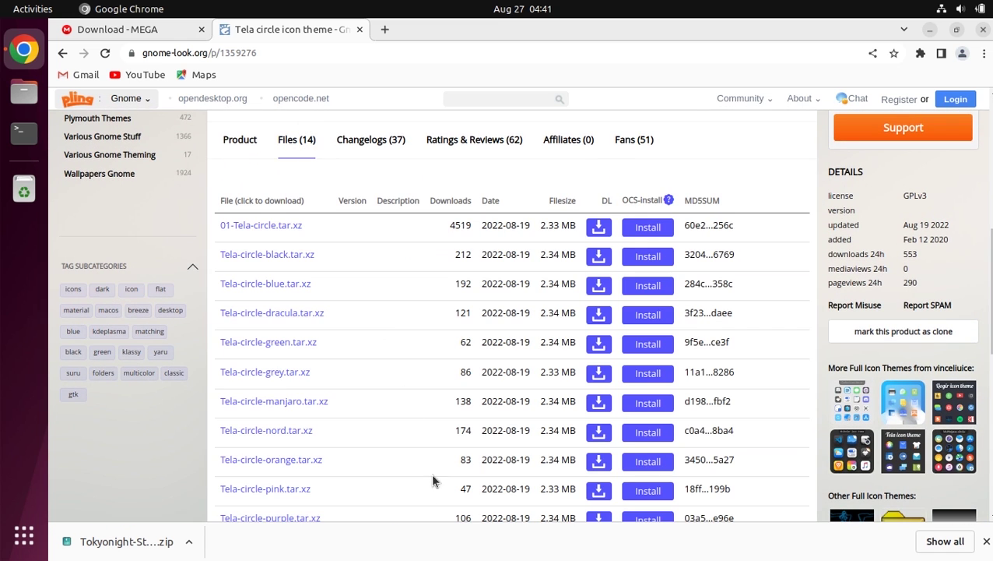
scroll(667, 446, down, 3)
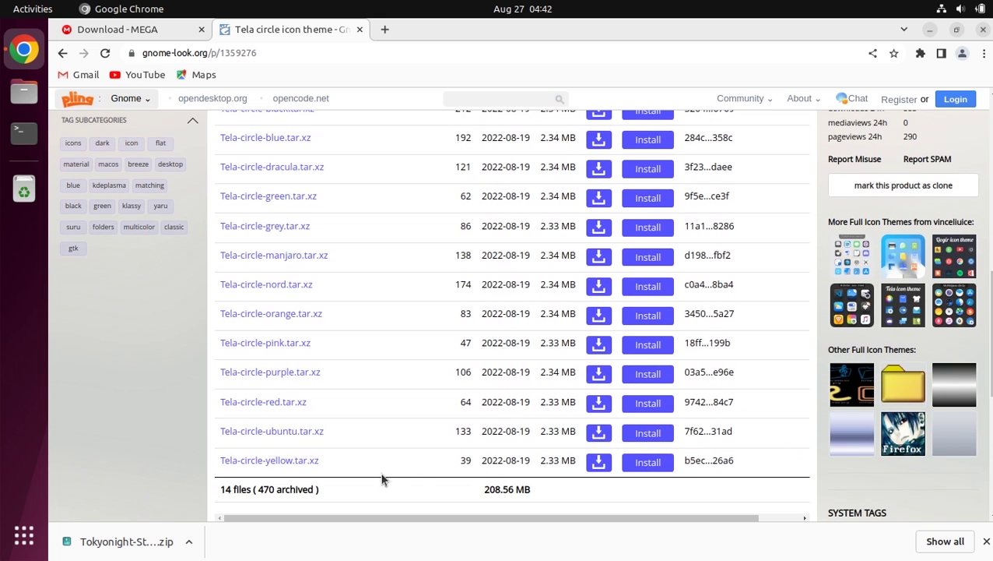
click(599, 142)
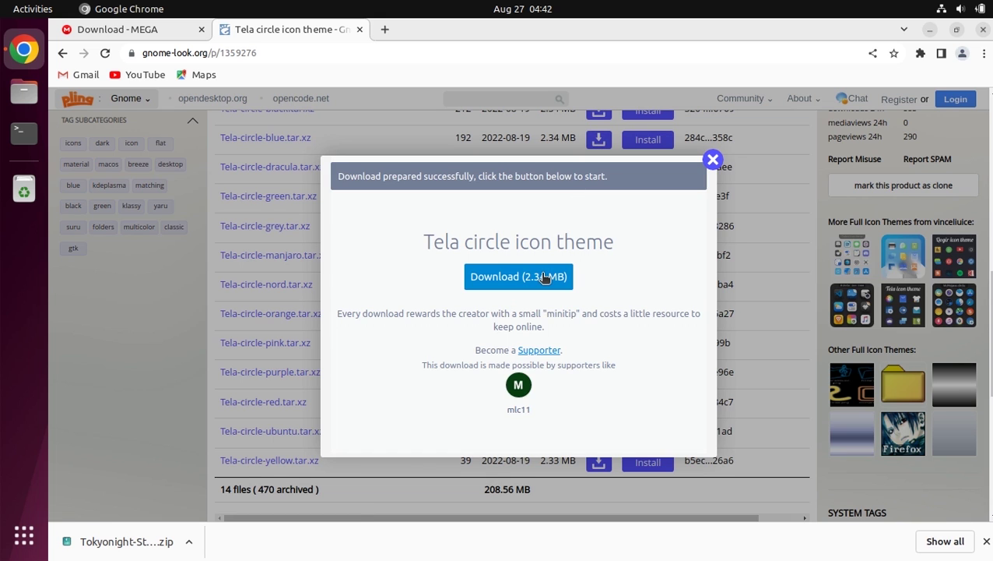
click(543, 275)
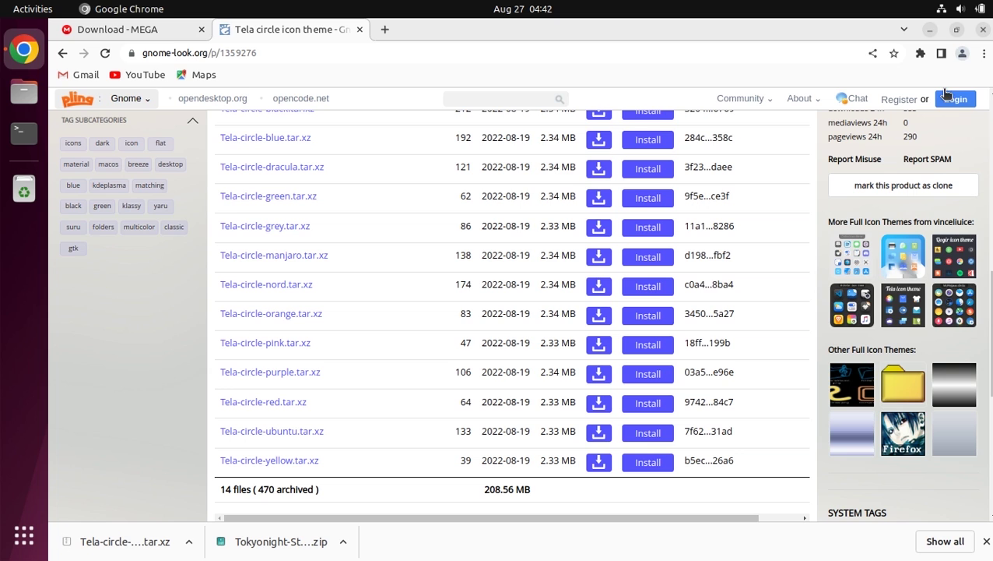
- Switch to the Files app and create a folder named .themes in the Home directory
click(930, 30)
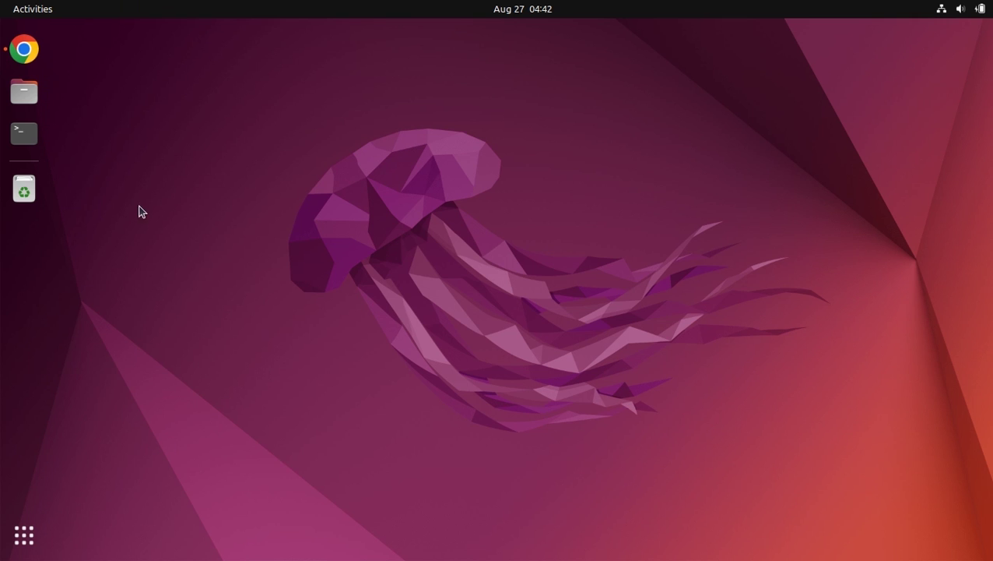
click(32, 95)
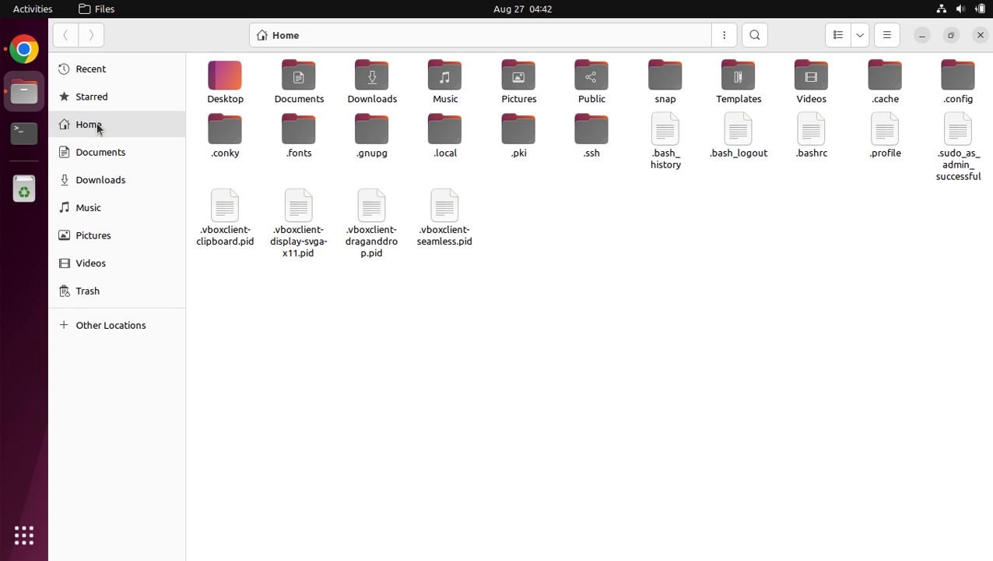
right_click(405, 333)
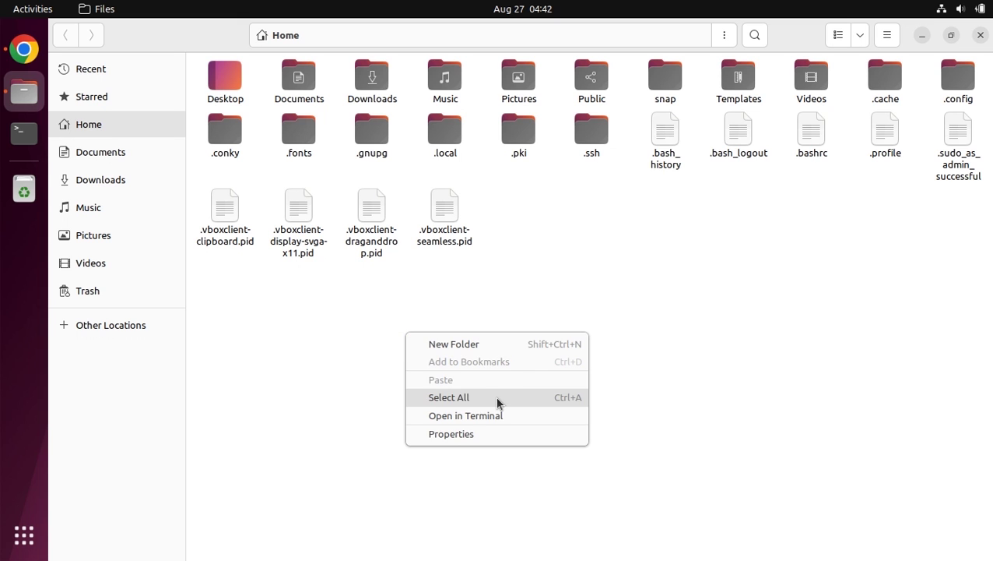
click(498, 348)
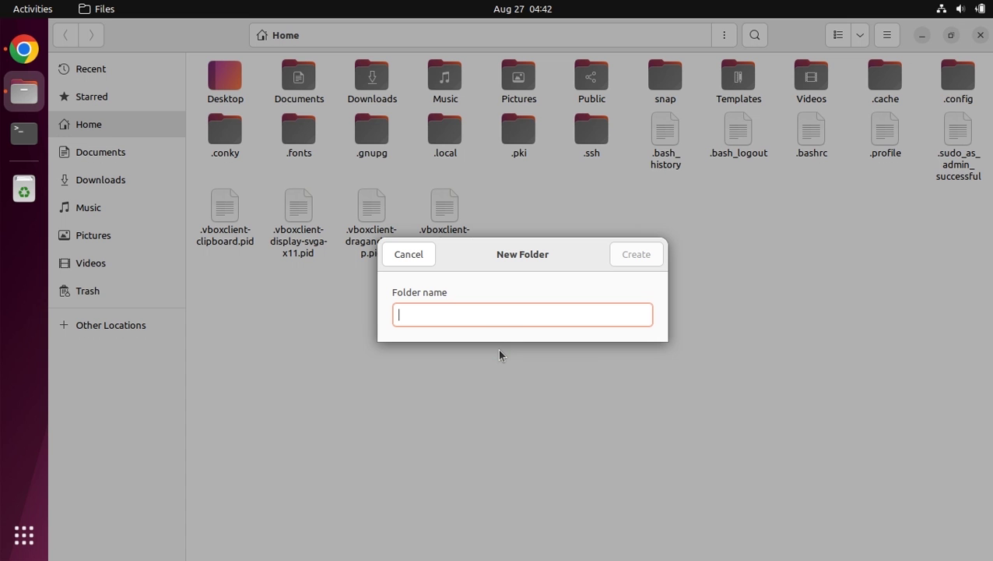
text(.t)
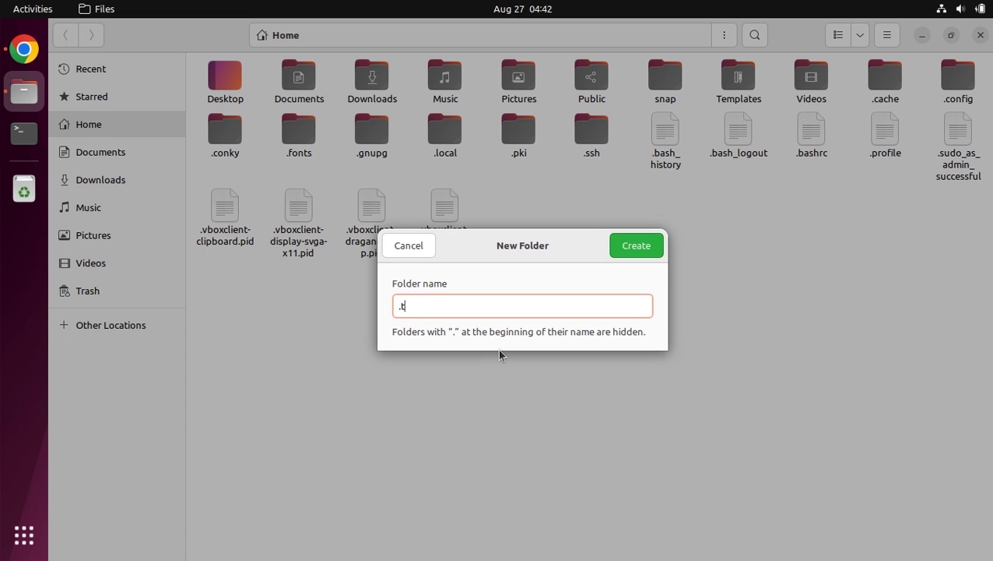
text(hemes)
key(Return)
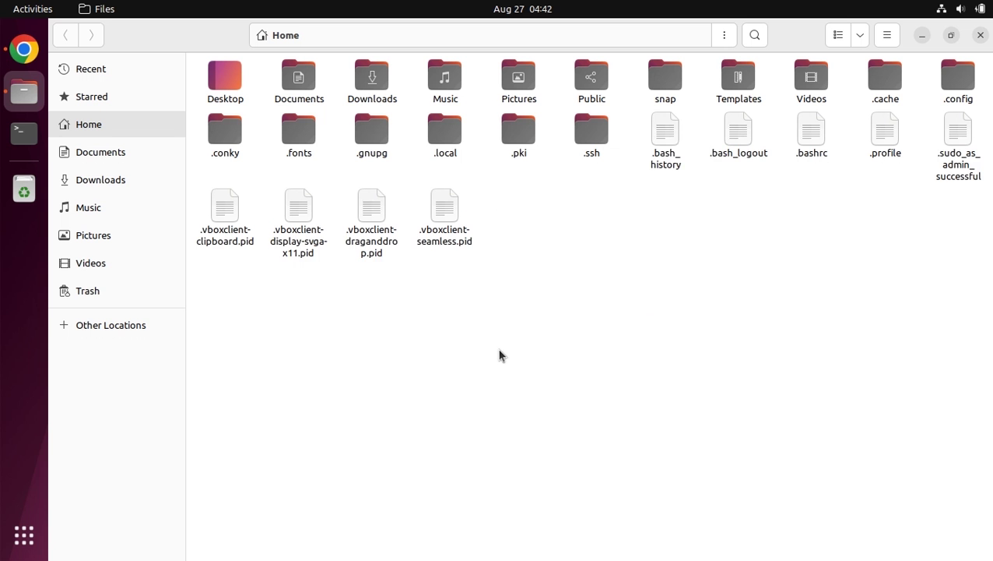
- Create a second folder named .icons in the Home directory
right_click(513, 322)
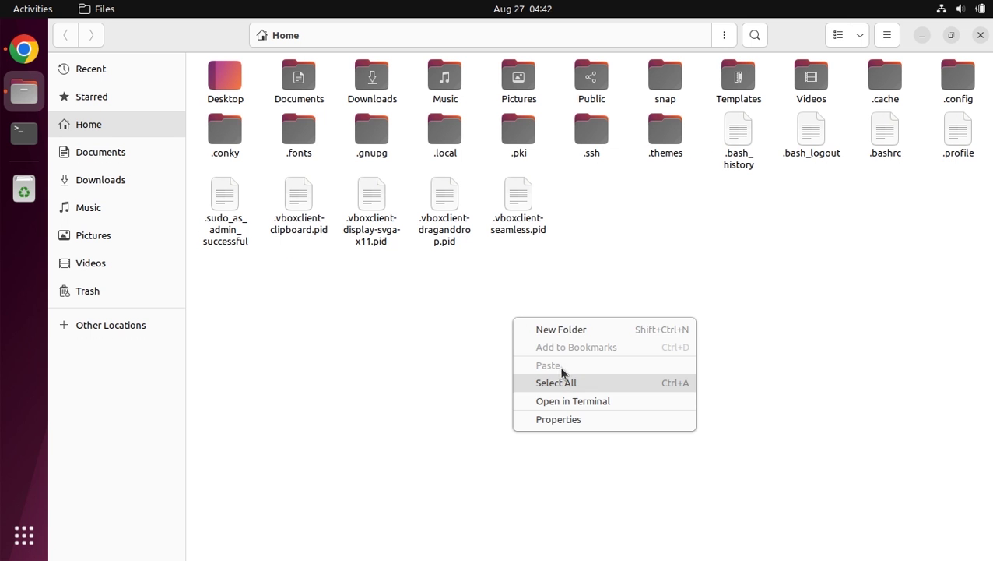
click(567, 331)
text(.icons)
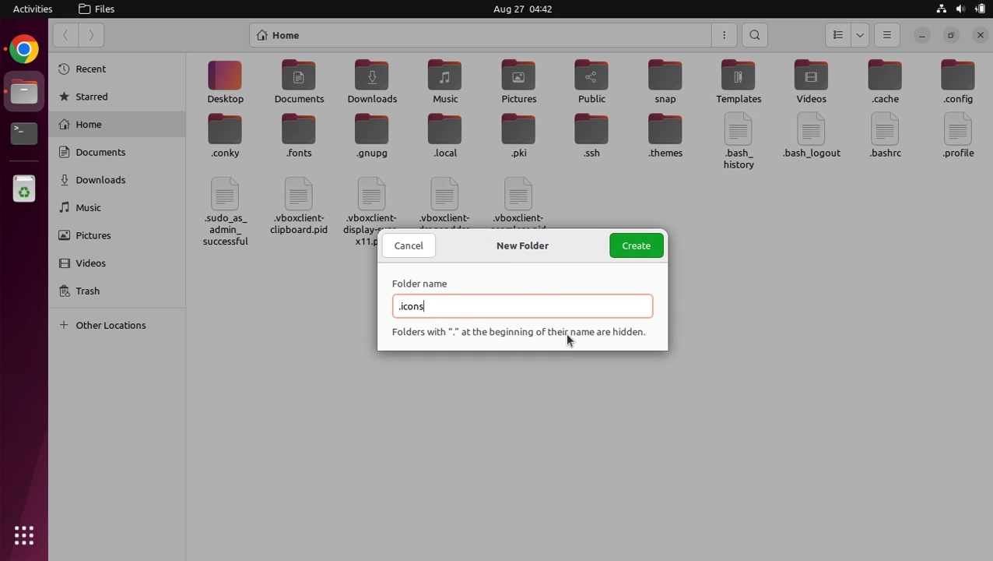
key(Return)
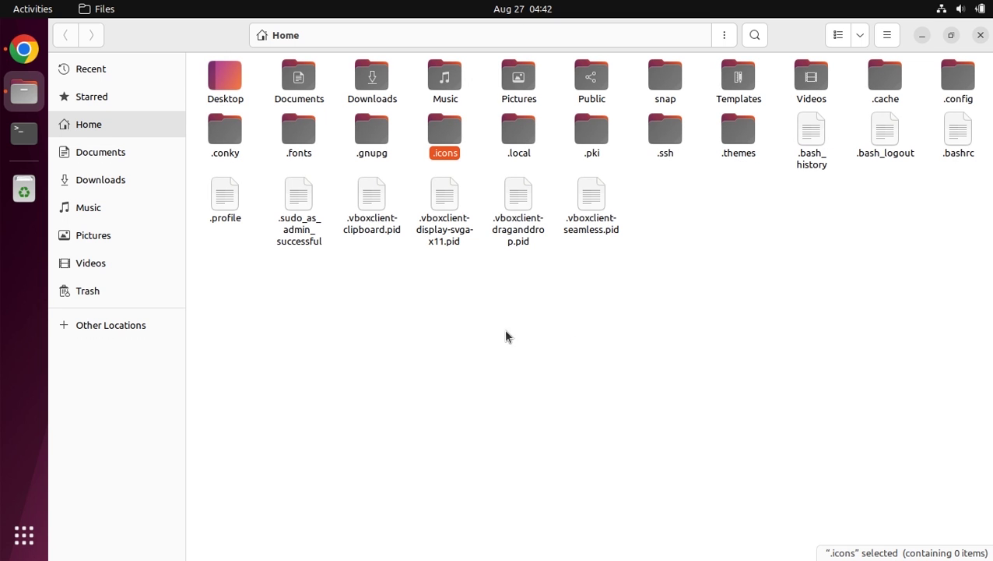
- Extract the Tokyonight-Storm-BL folder from Tokyonight-Storm-BL.zip in Downloads into the Home directory's .themes folder and close the archive
click(142, 187)
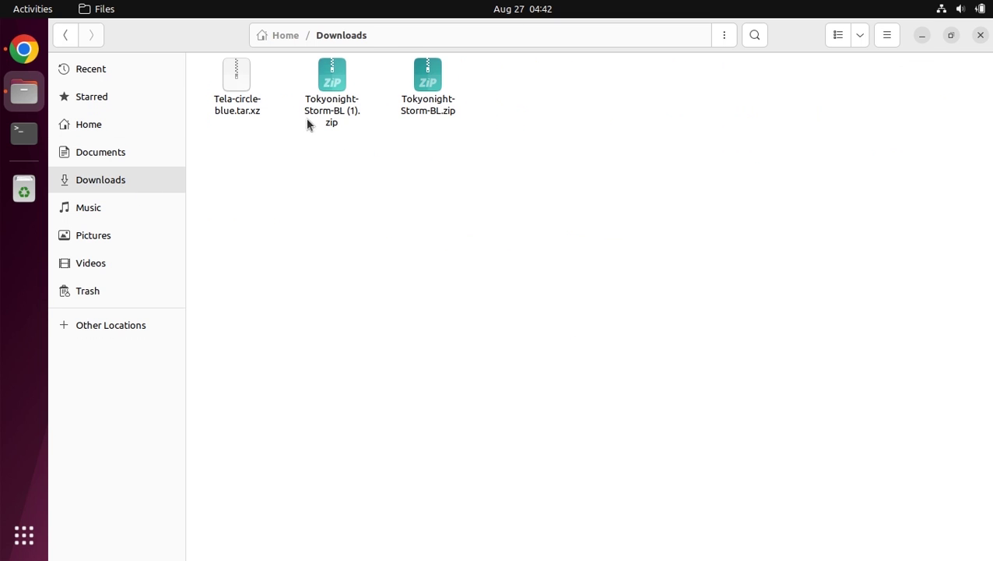
double_click(430, 77)
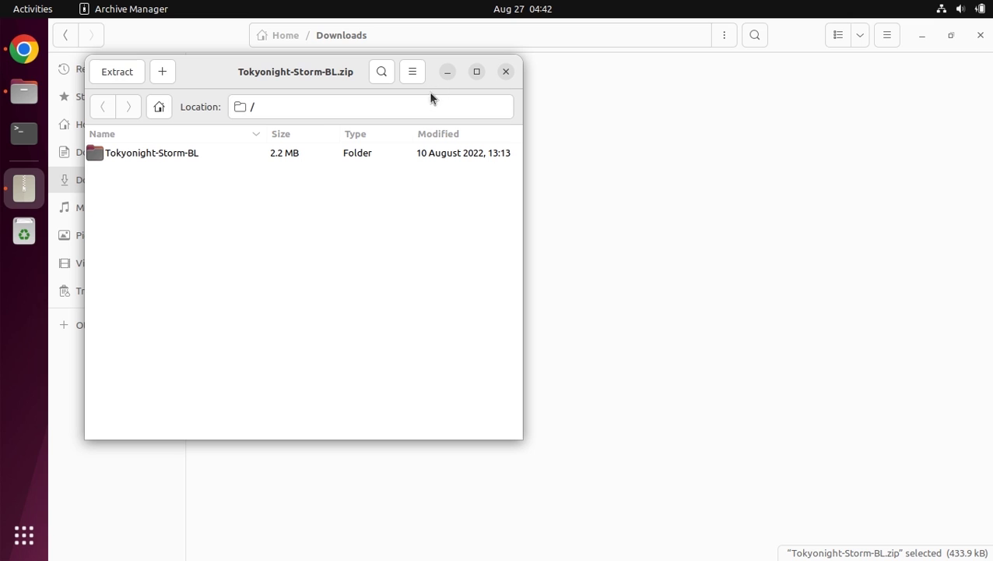
click(147, 157)
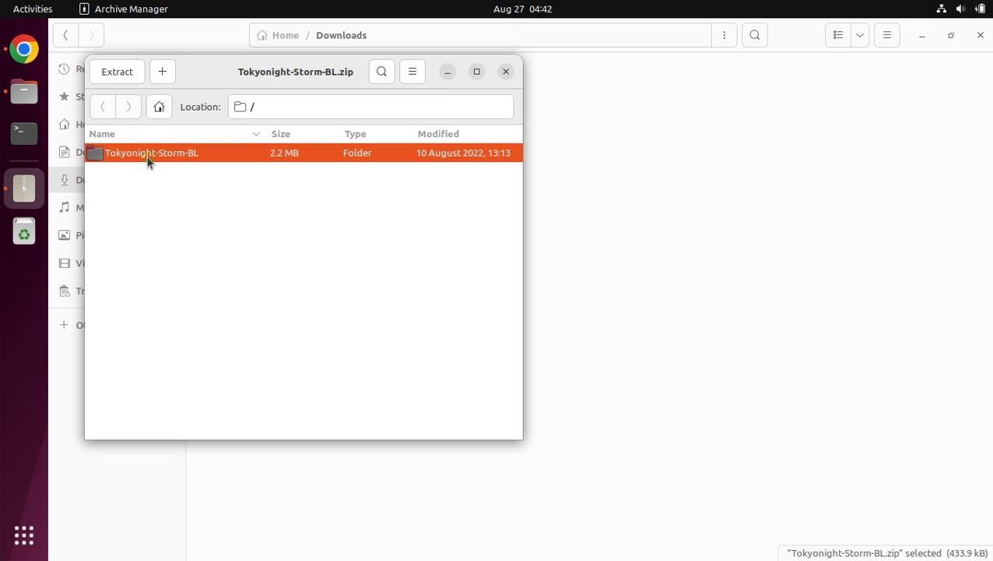
click(130, 70)
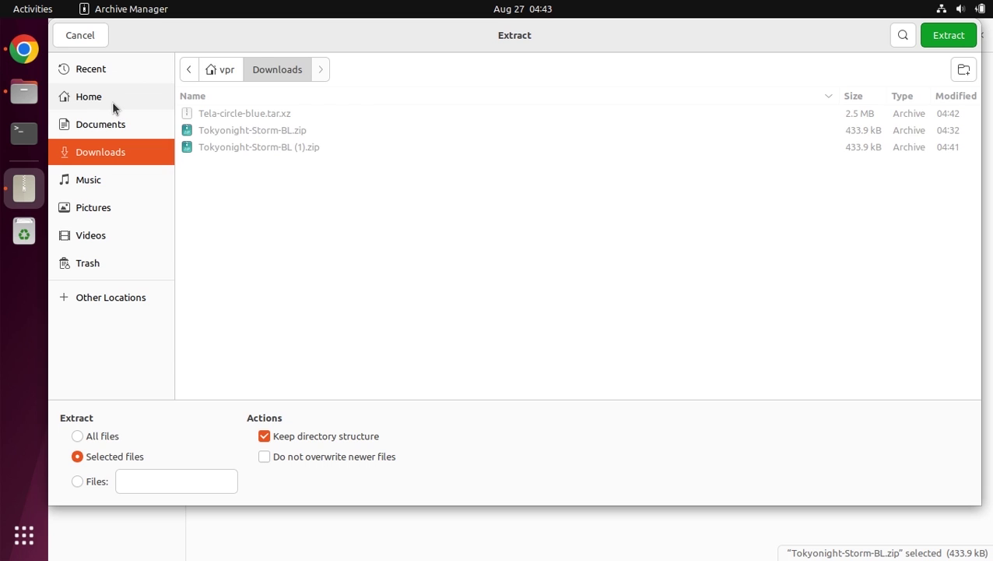
click(114, 101)
click(228, 265)
double_click(228, 265)
click(949, 39)
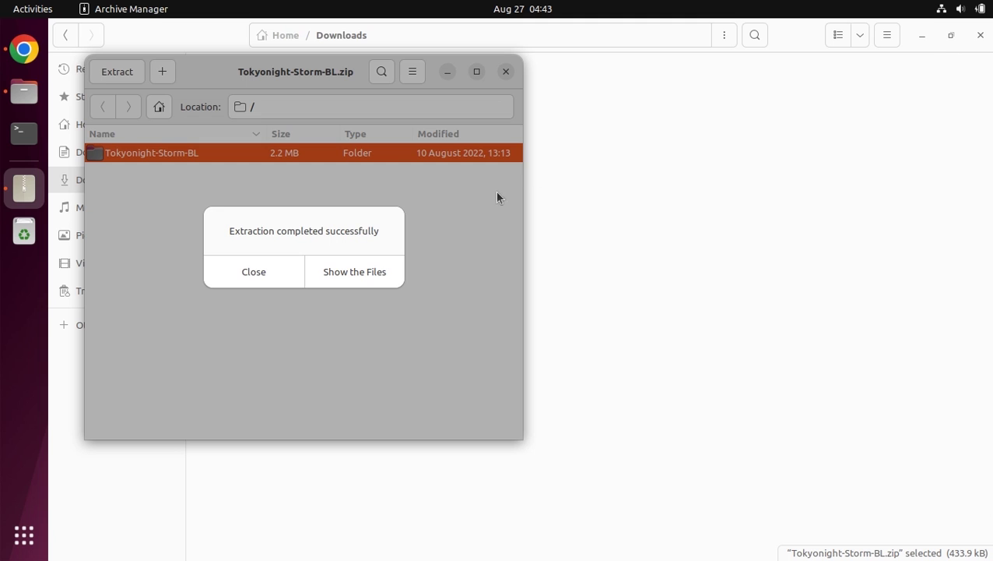
click(284, 278)
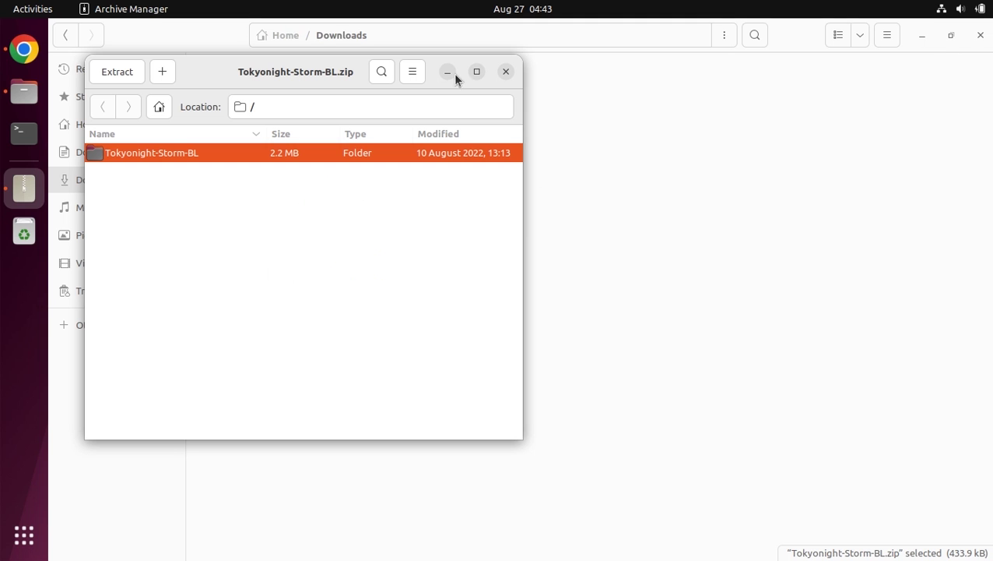
click(506, 71)
click(430, 247)
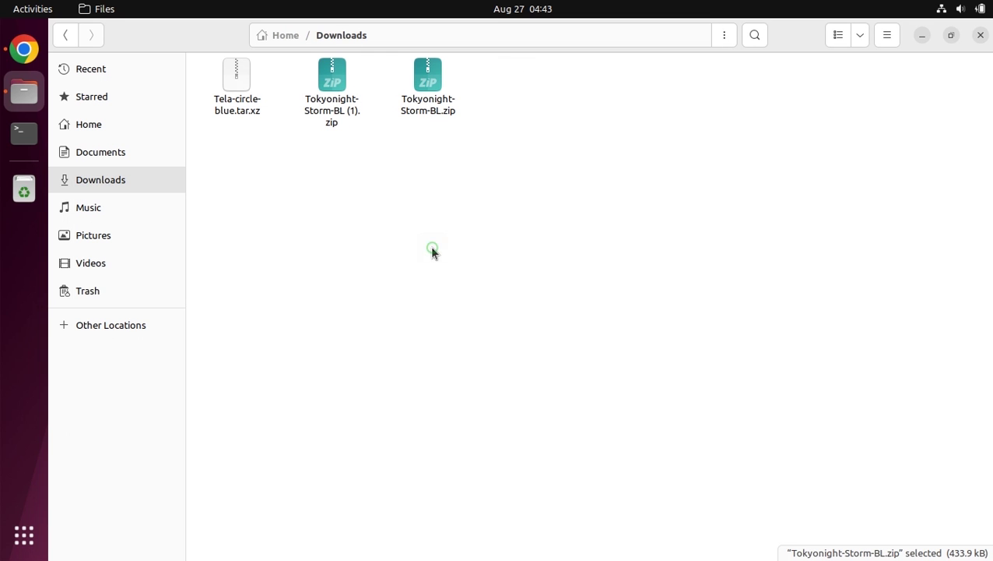
- Extract the Tela-circle-blue folder from Tela-circle-blue.tar.xz into the Home directory's .icons folder, and close the archive and the file manager
double_click(240, 79)
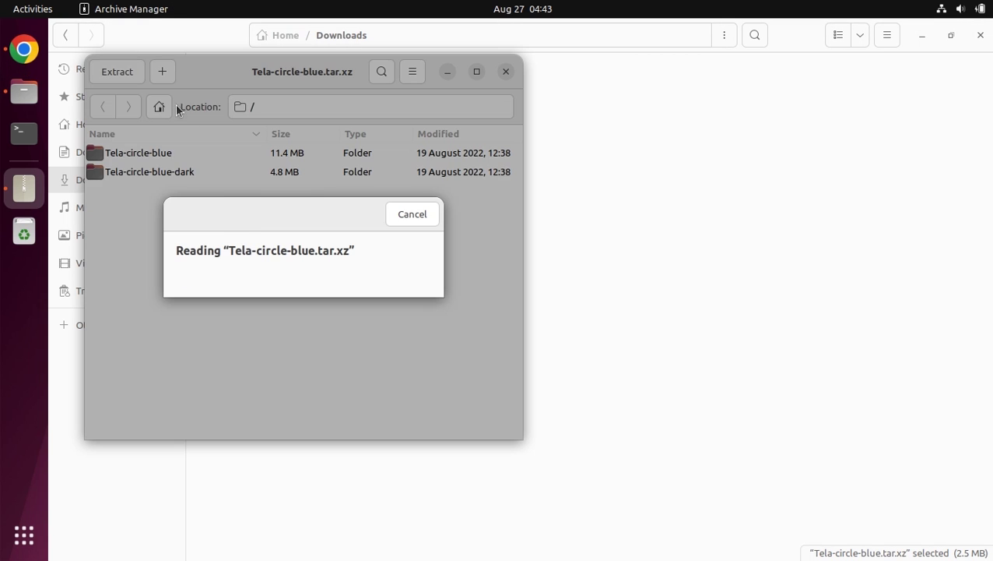
click(159, 164)
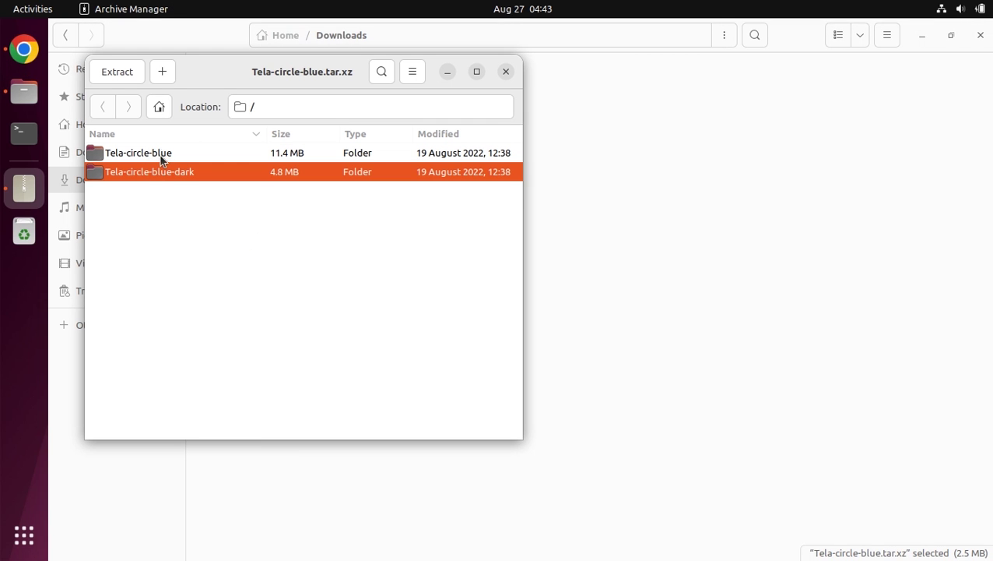
click(173, 153)
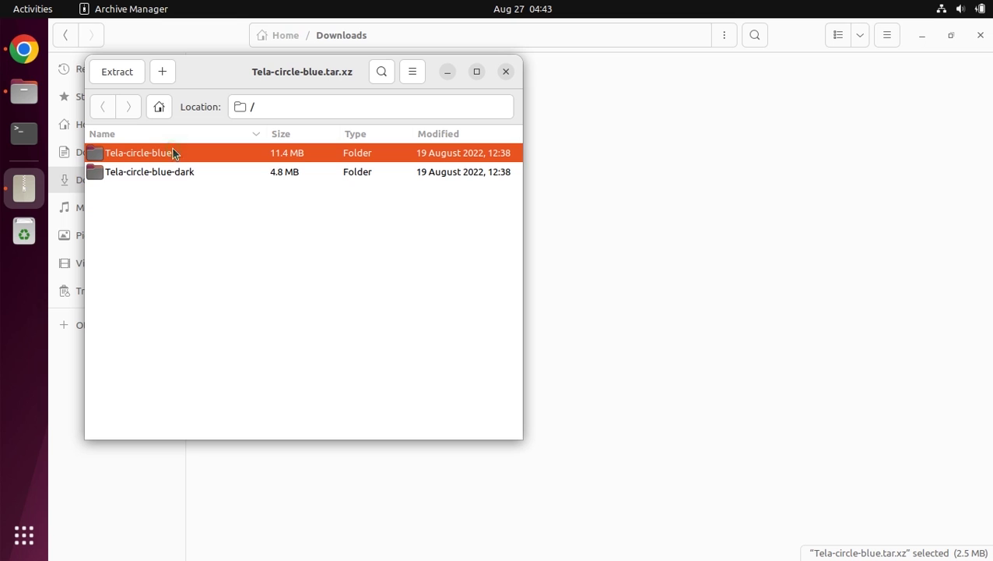
click(117, 71)
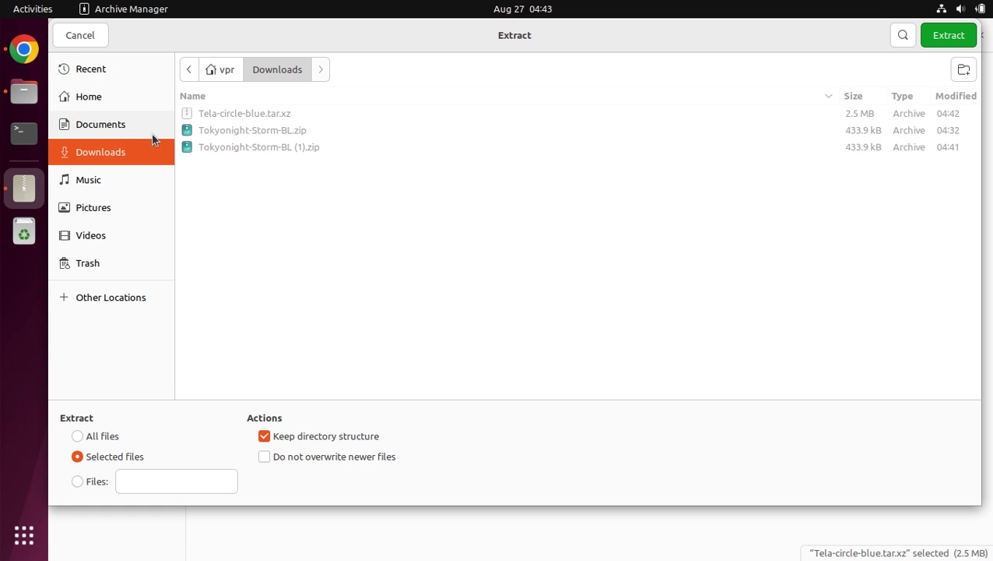
click(110, 101)
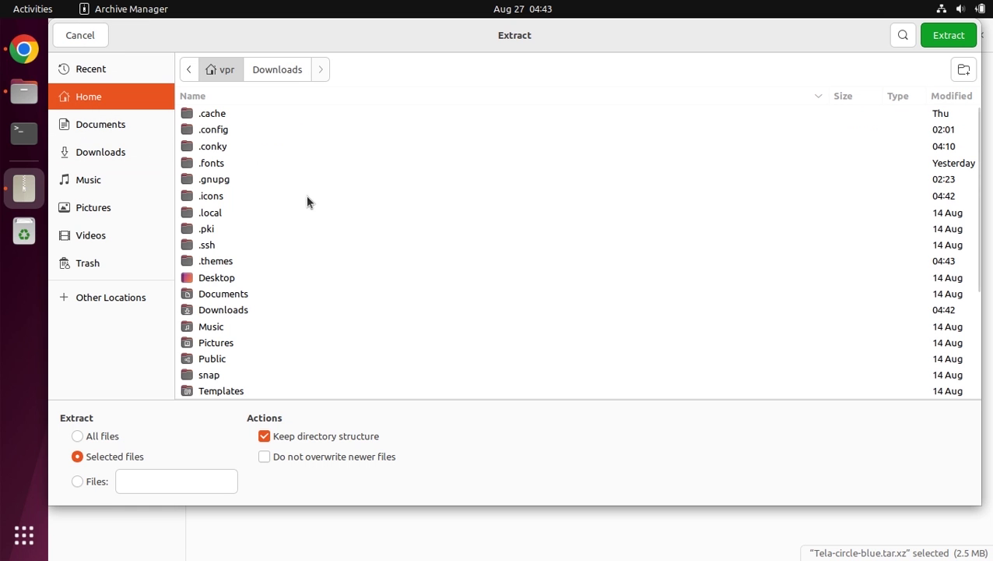
double_click(211, 197)
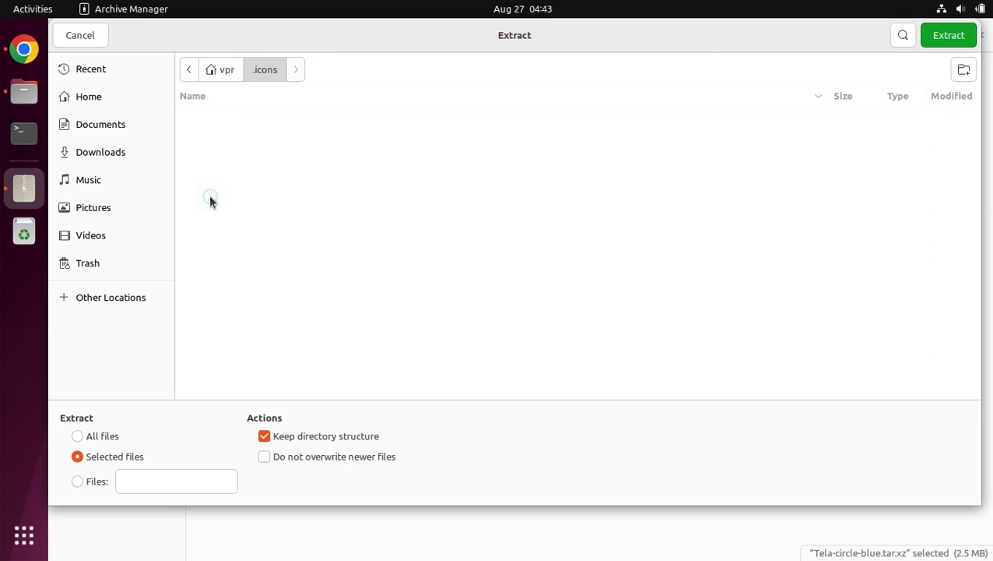
click(941, 42)
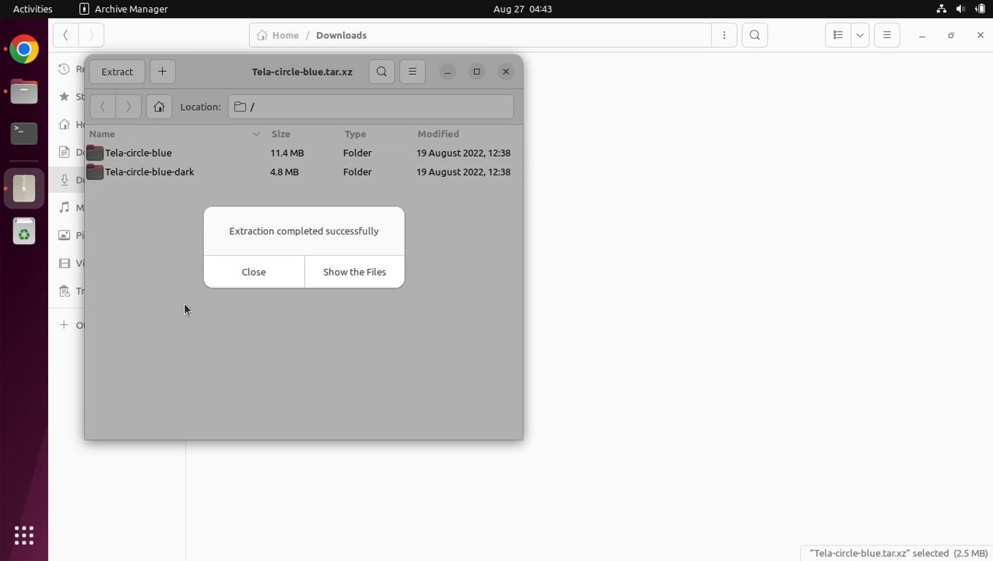
click(251, 277)
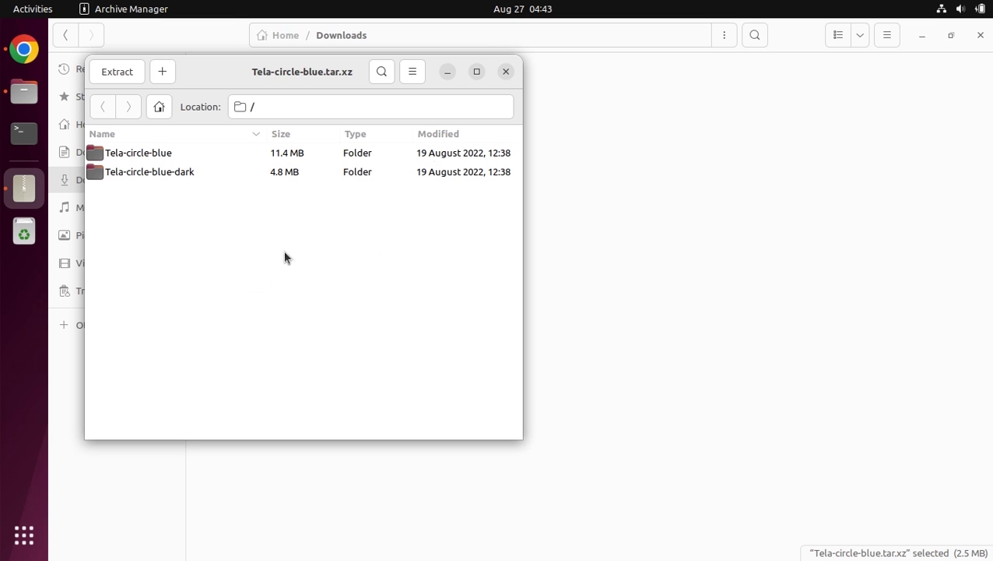
click(507, 72)
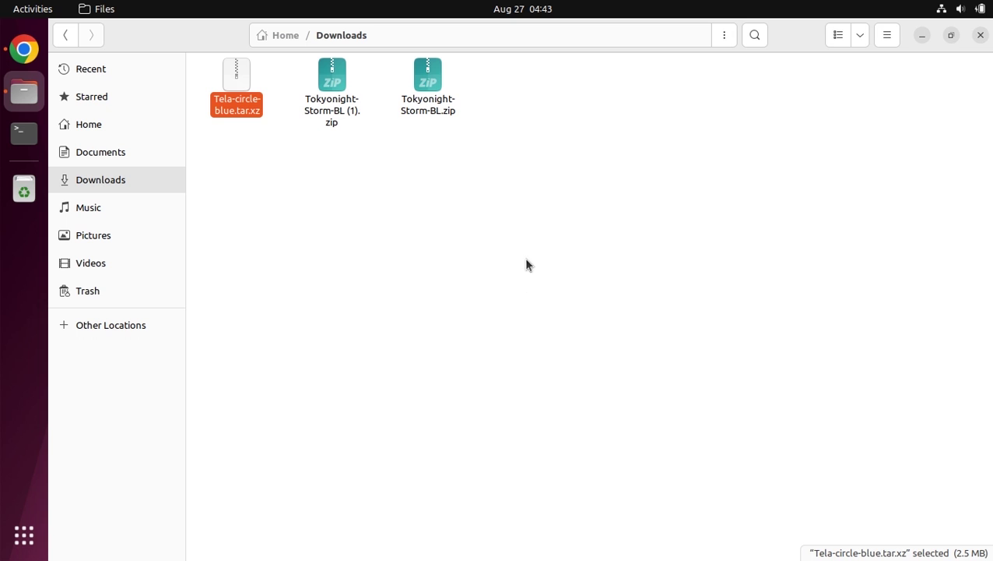
click(980, 34)
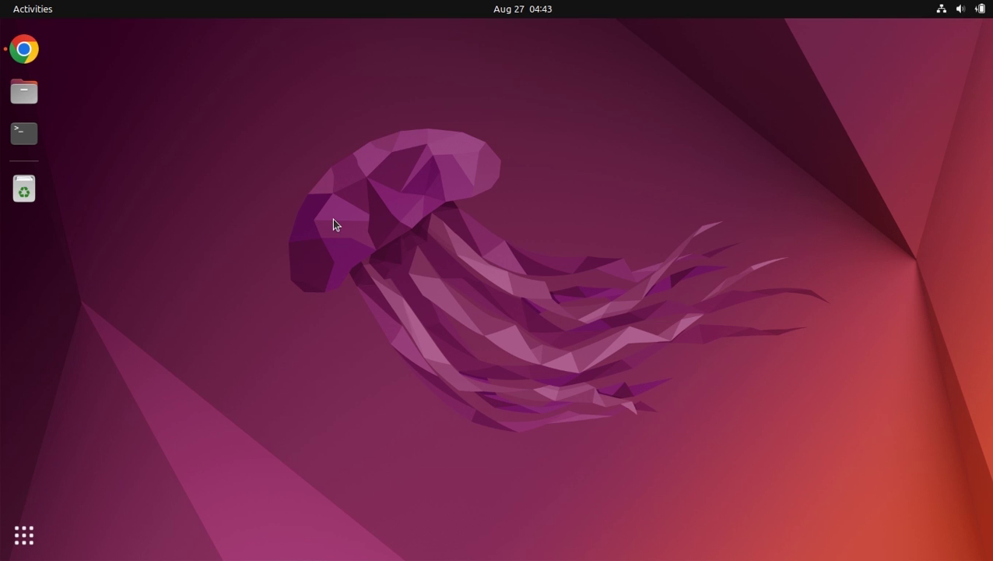
- Search the installed applications for tweaks, launch Tweaks and open its Appearance settings
click(21, 537)
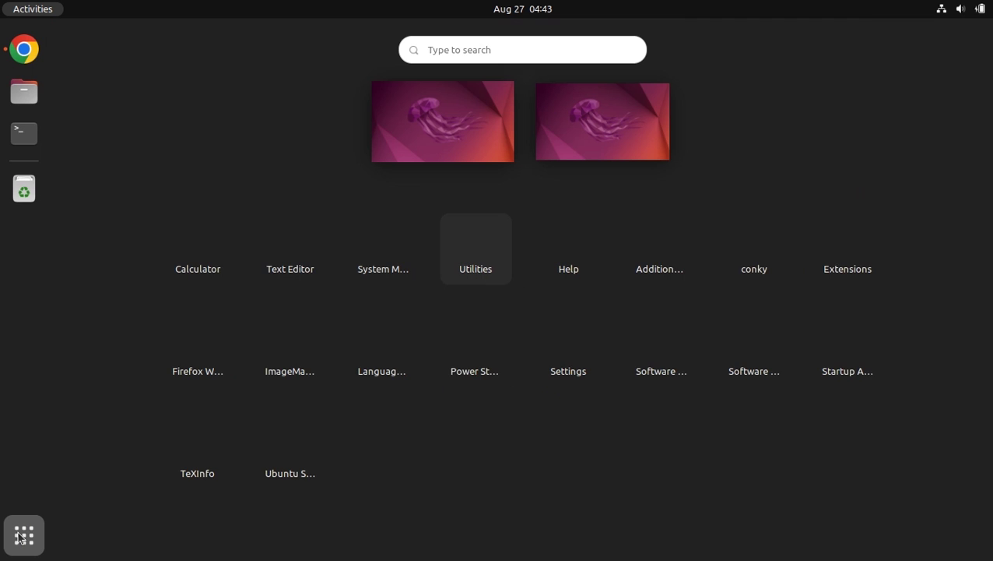
click(455, 45)
text(t)
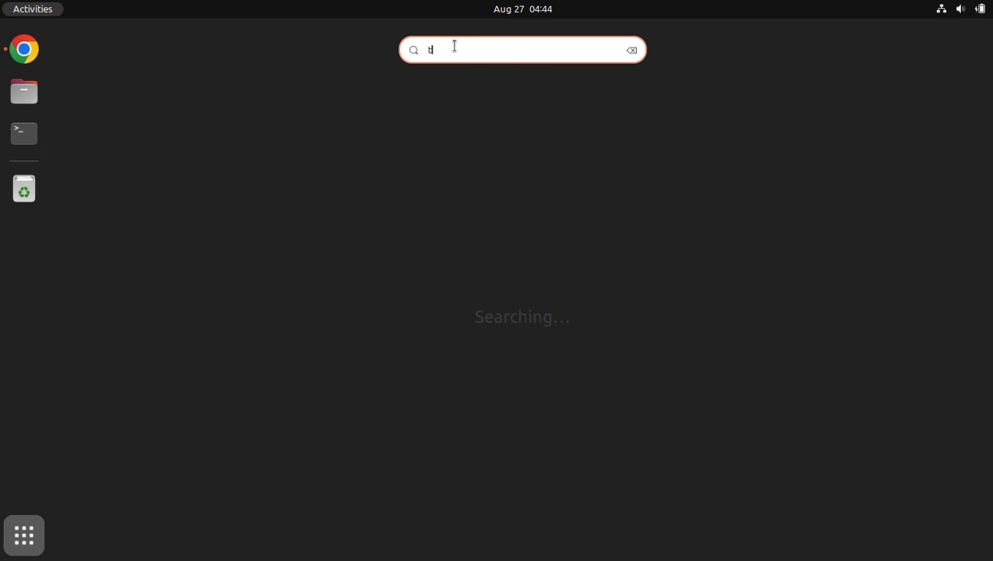
text(weaks)
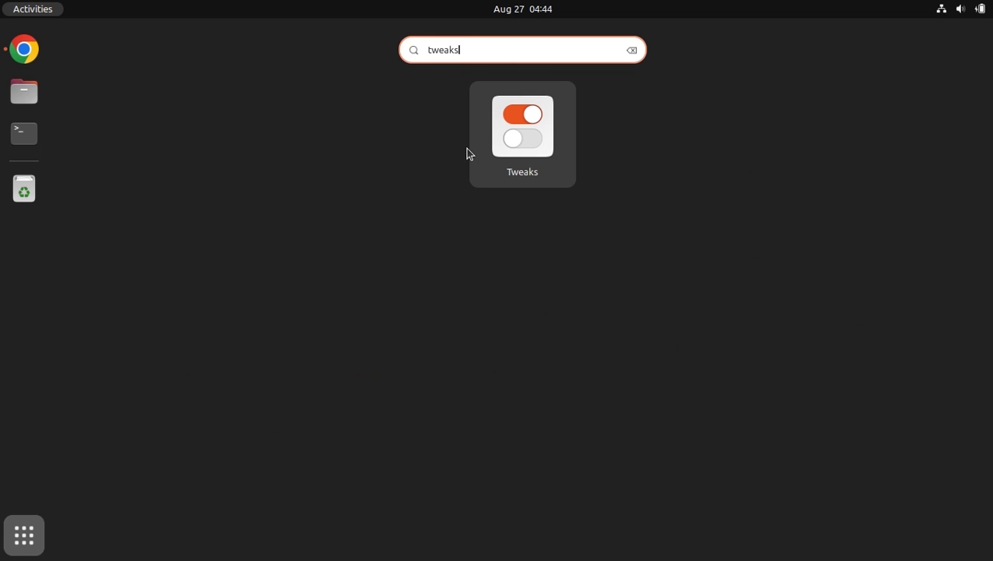
click(513, 134)
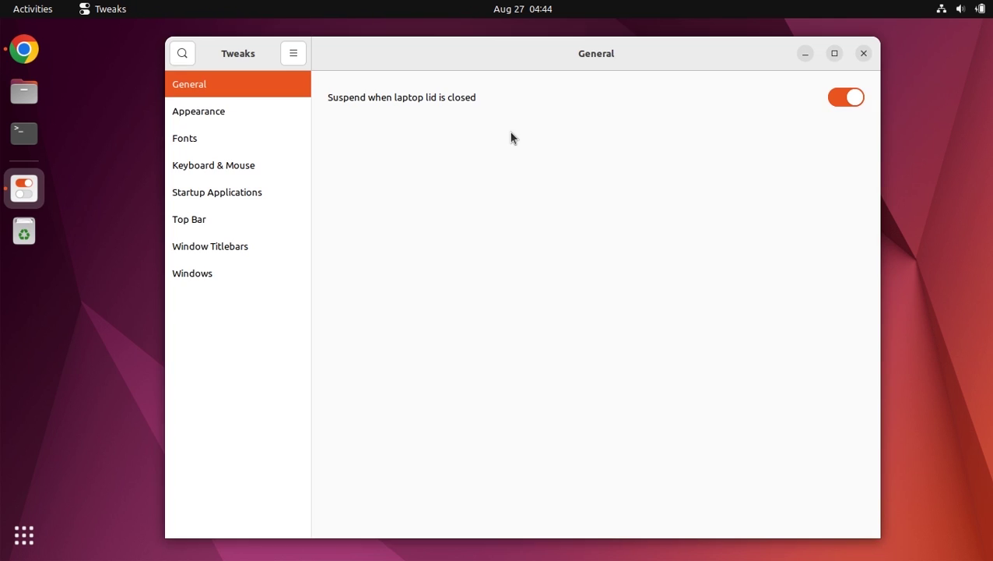
click(208, 115)
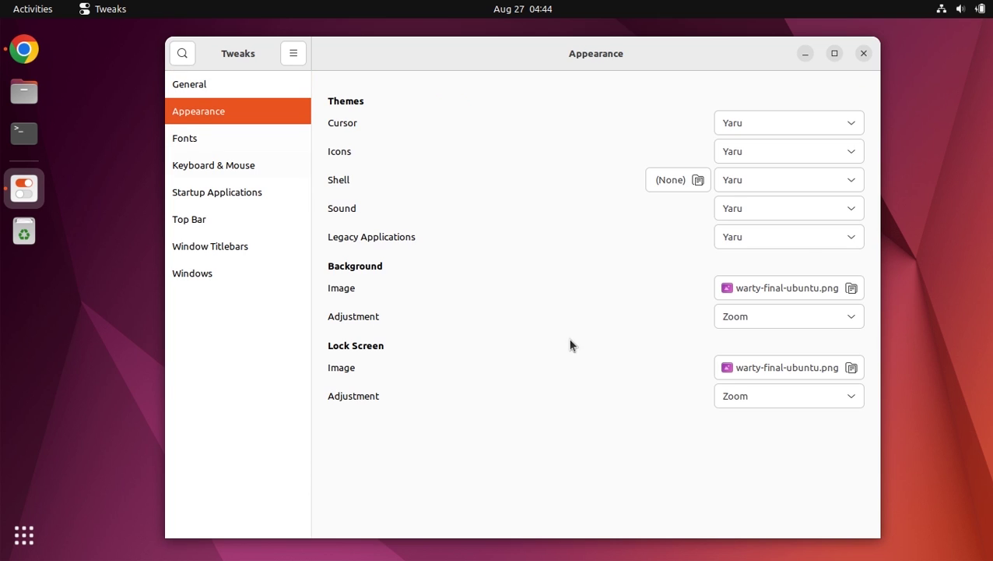
- Set the Legacy Applications theme to Tokyonight-Storm-BL and the Icons theme to Tela-circle-blue
click(797, 238)
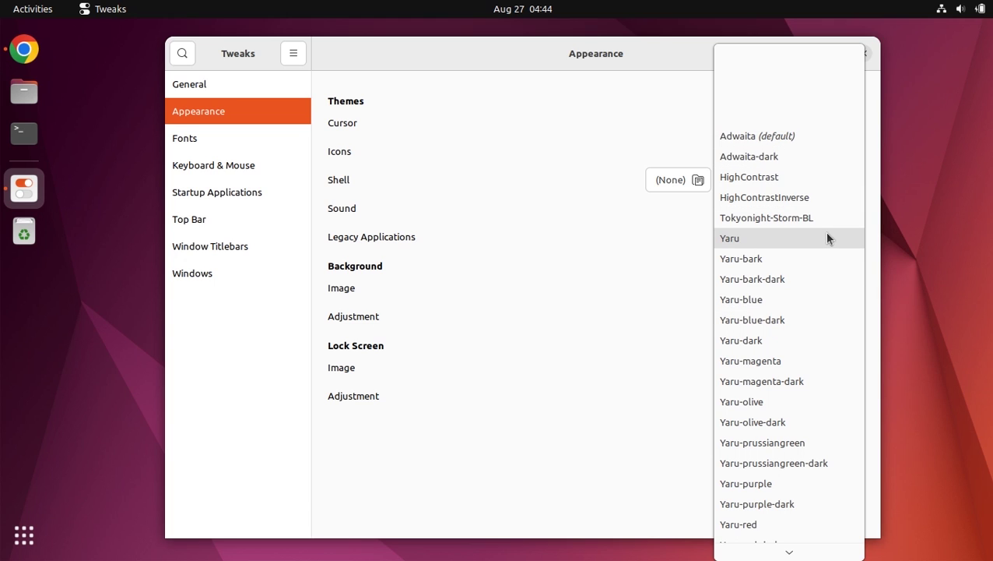
key(Escape)
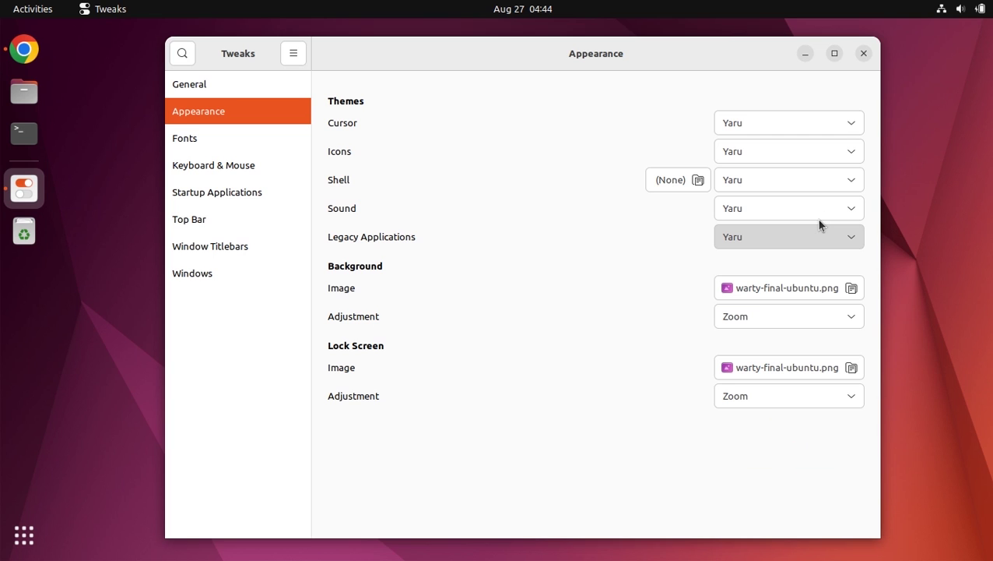
scroll(819, 224, up, 1)
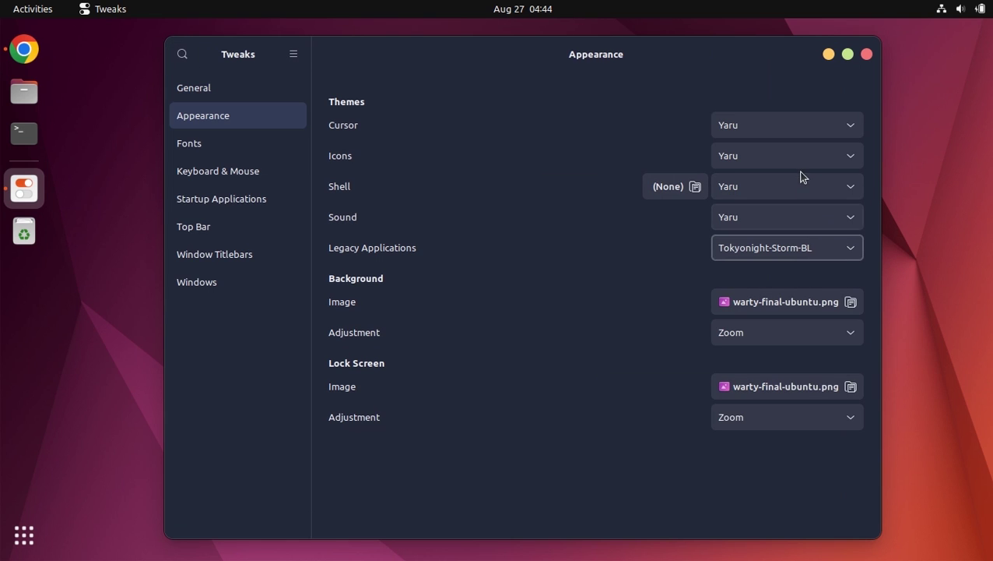
click(821, 156)
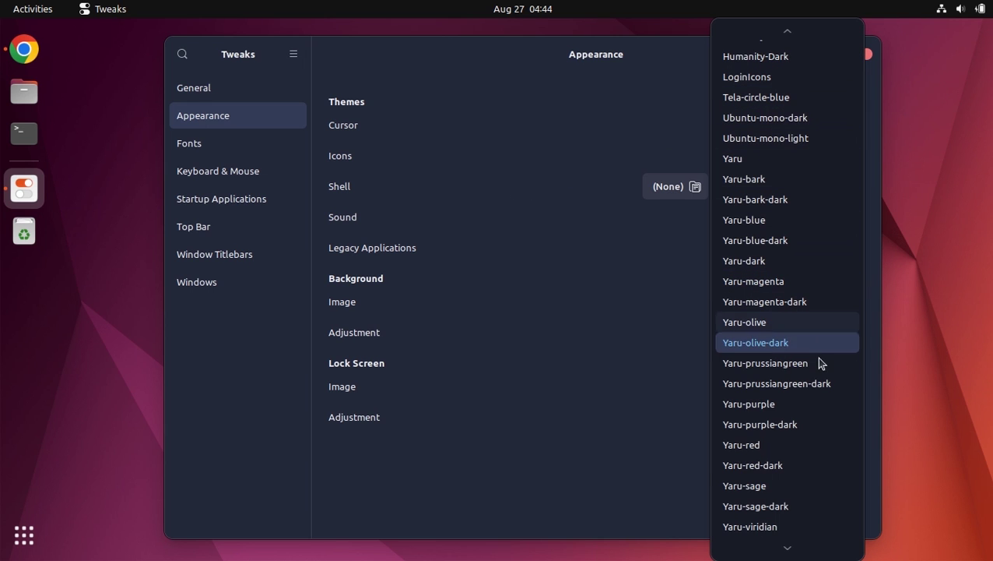
click(816, 95)
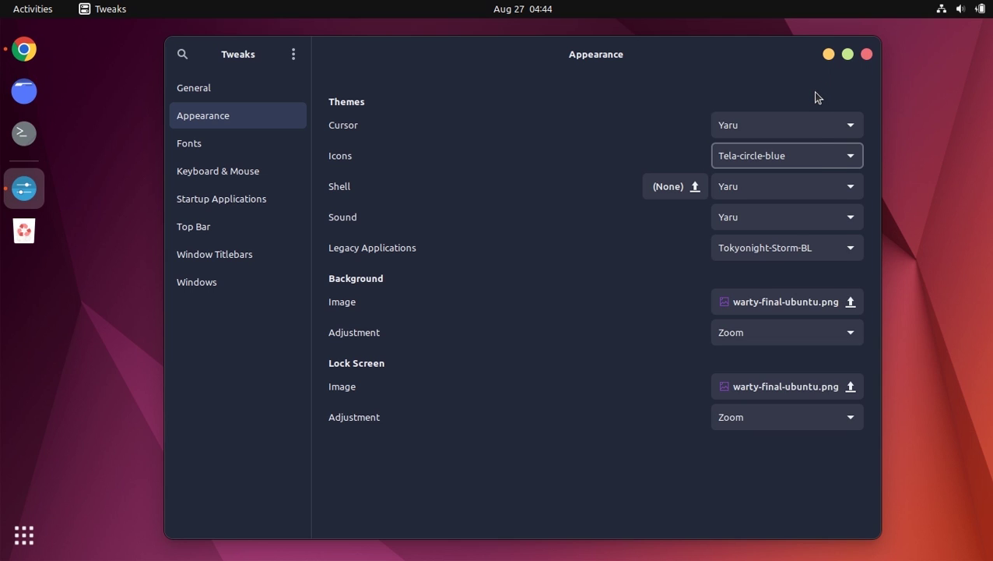
- Try a different icon theme for comparison and switch the icons back to Tela-circle-blue
click(815, 160)
key(Escape)
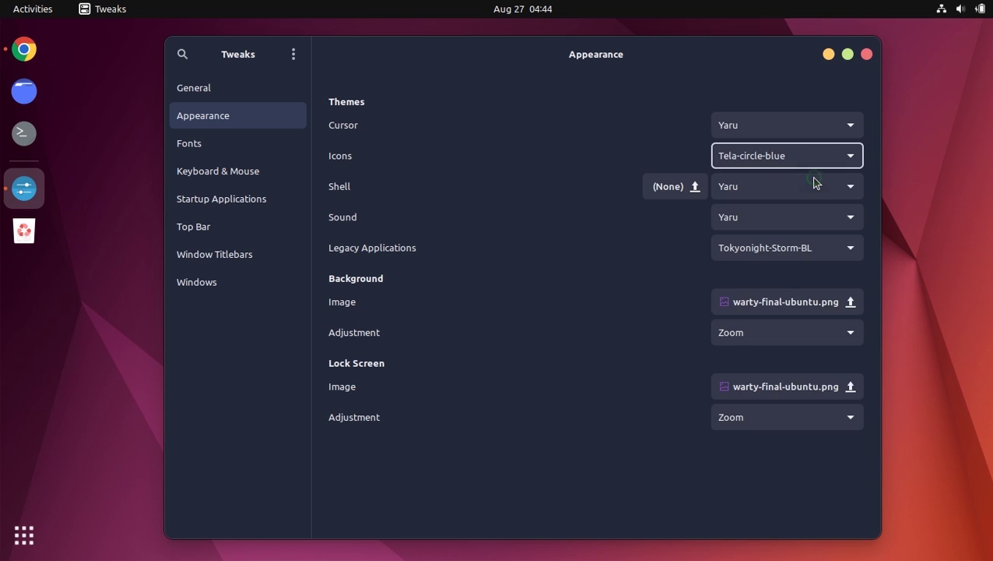
key(Down)
click(808, 164)
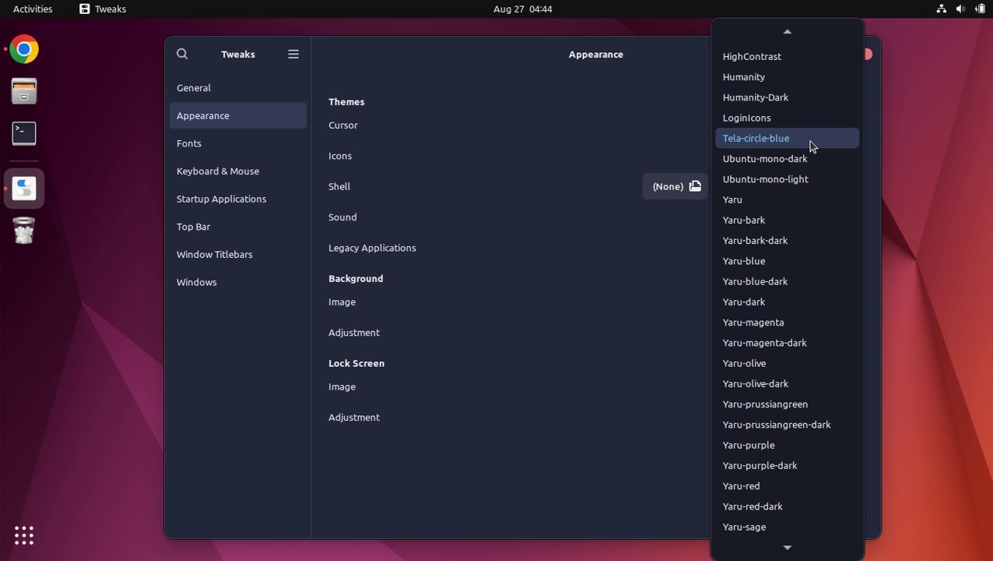
click(811, 146)
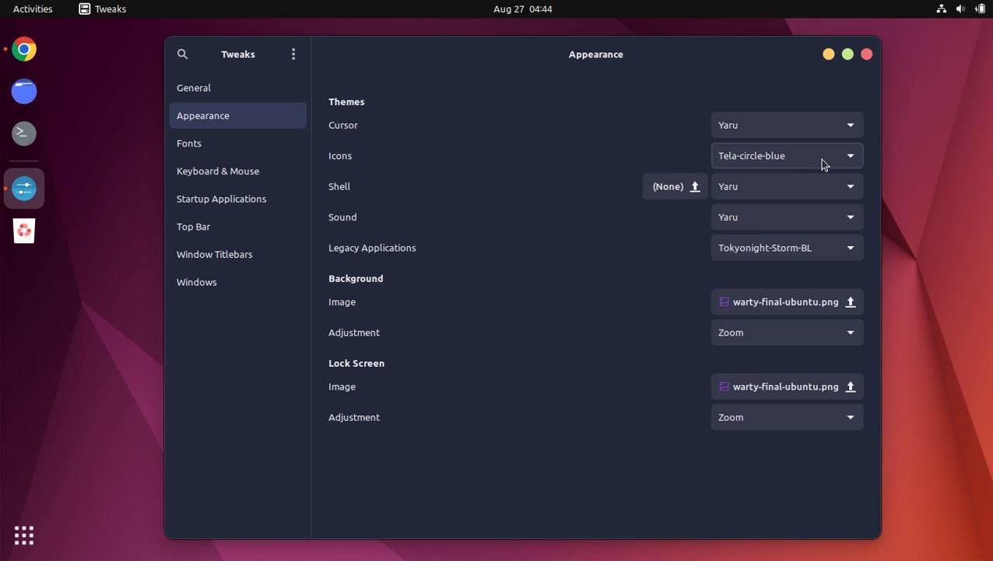
- Close Tweaks, and open and close a Files window to view the applied theme and icons
click(867, 56)
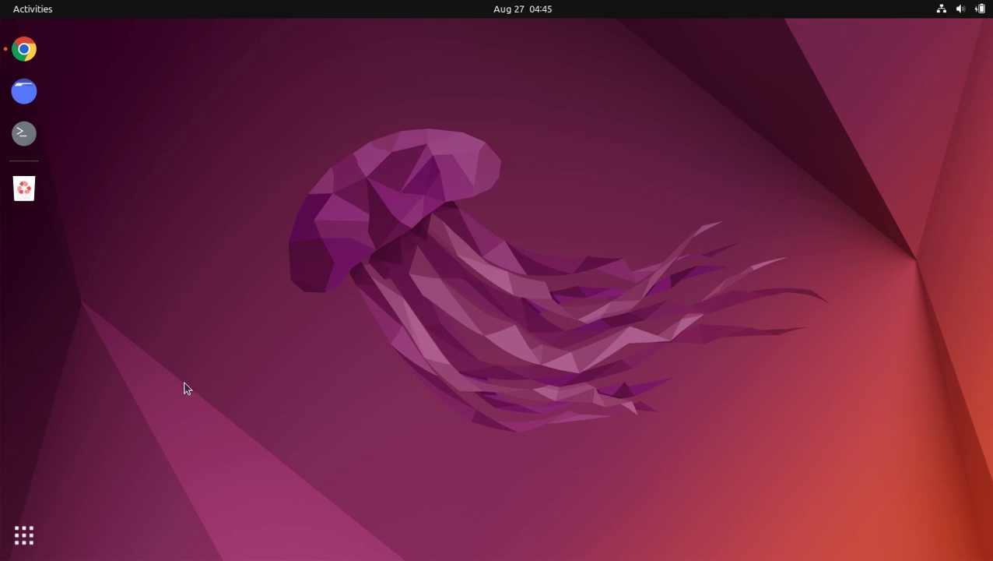
click(24, 96)
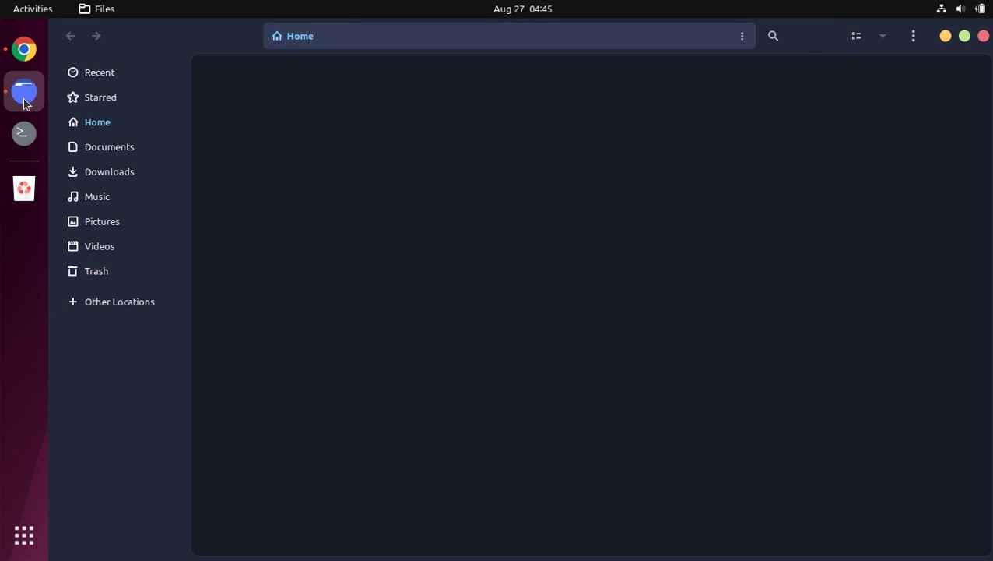
click(982, 35)
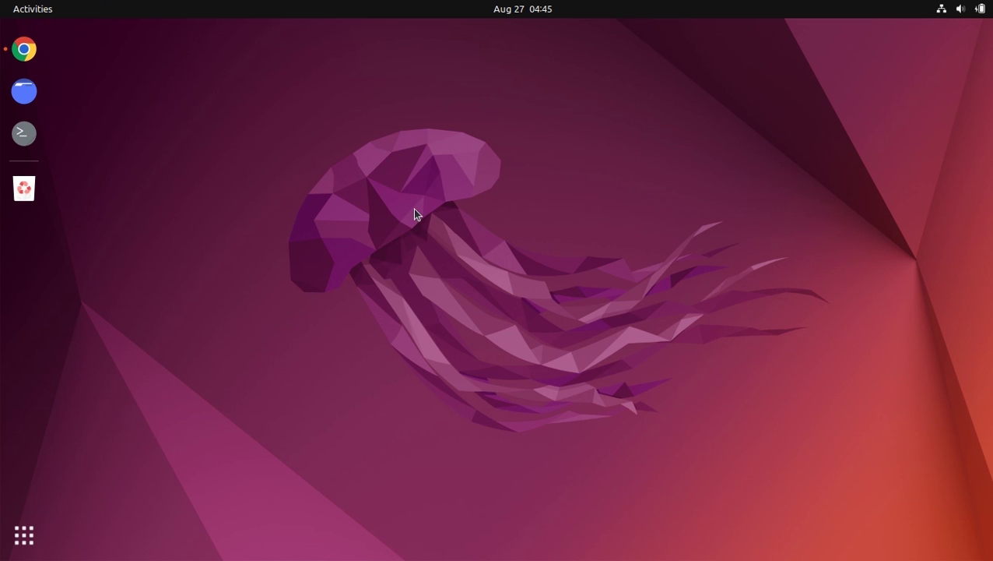
- Switch to Chrome, download resources.zip from the open MEGA page, and close the browser
click(24, 50)
click(139, 31)
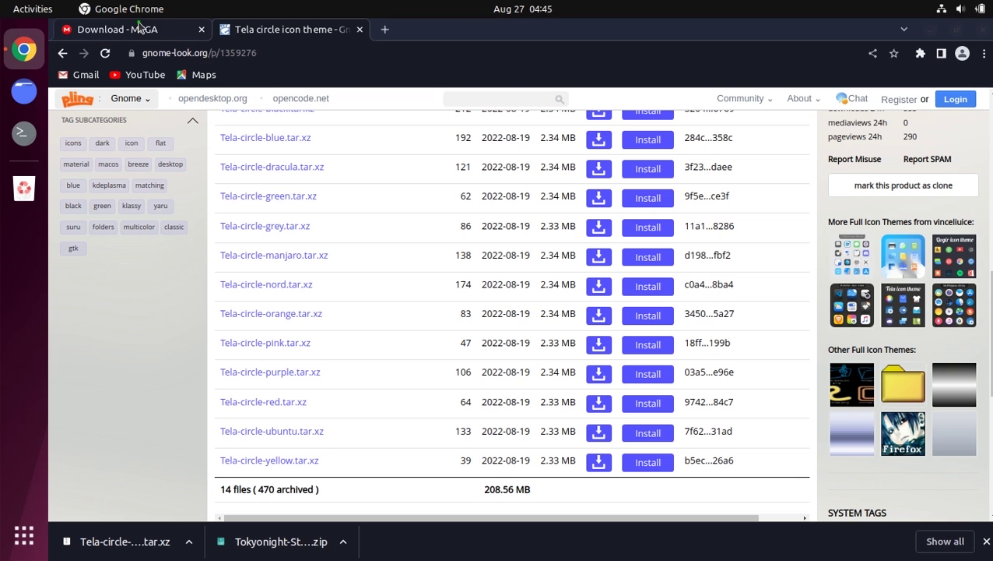
click(796, 424)
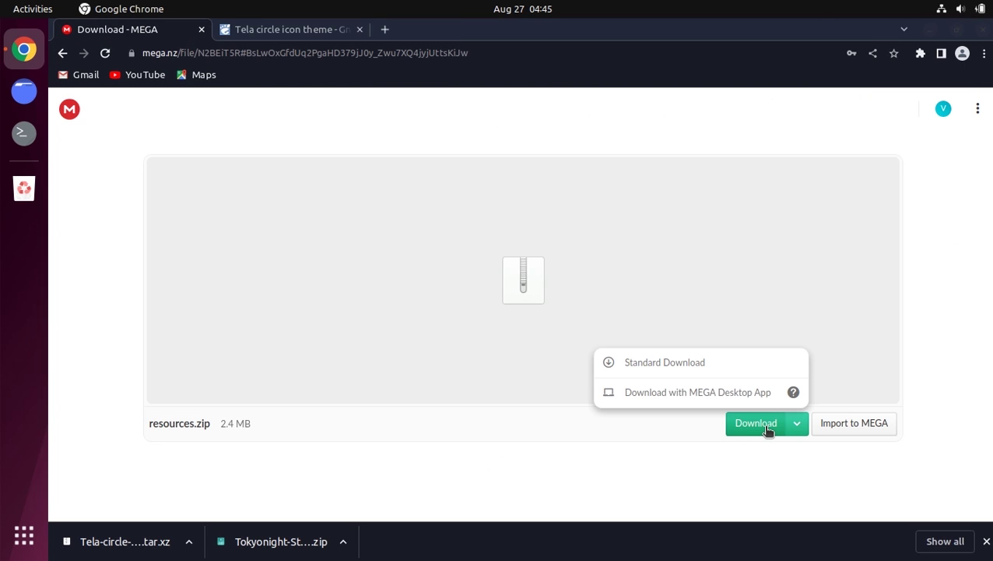
click(768, 428)
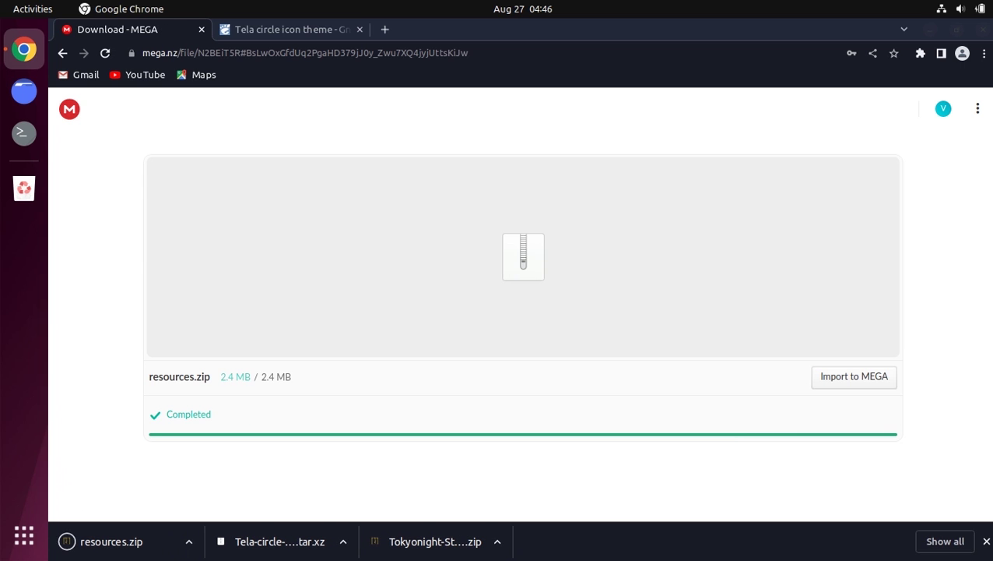
click(986, 36)
- Switch to Files and extract all files from resources.zip into the Downloads folder
click(24, 94)
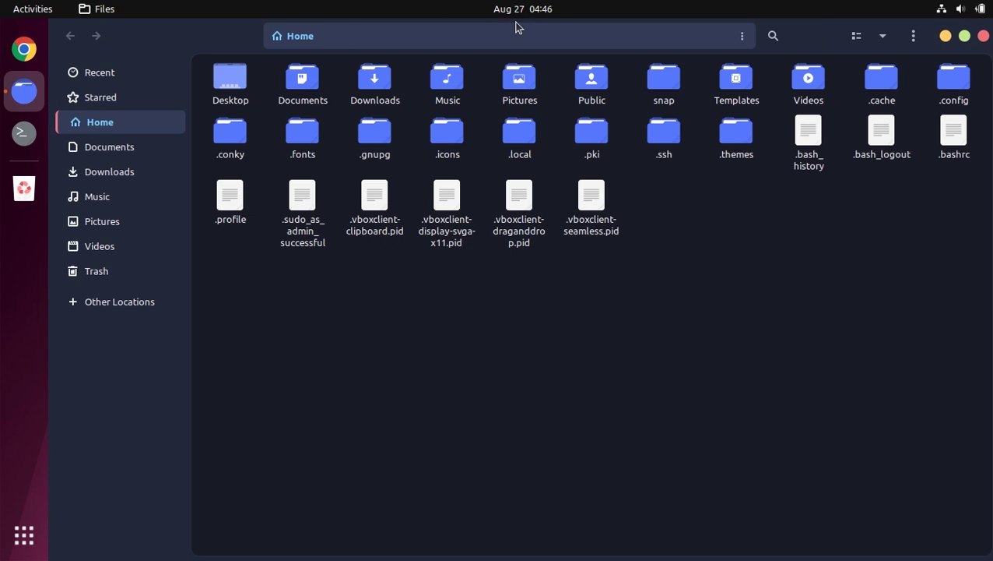
click(377, 82)
double_click(377, 82)
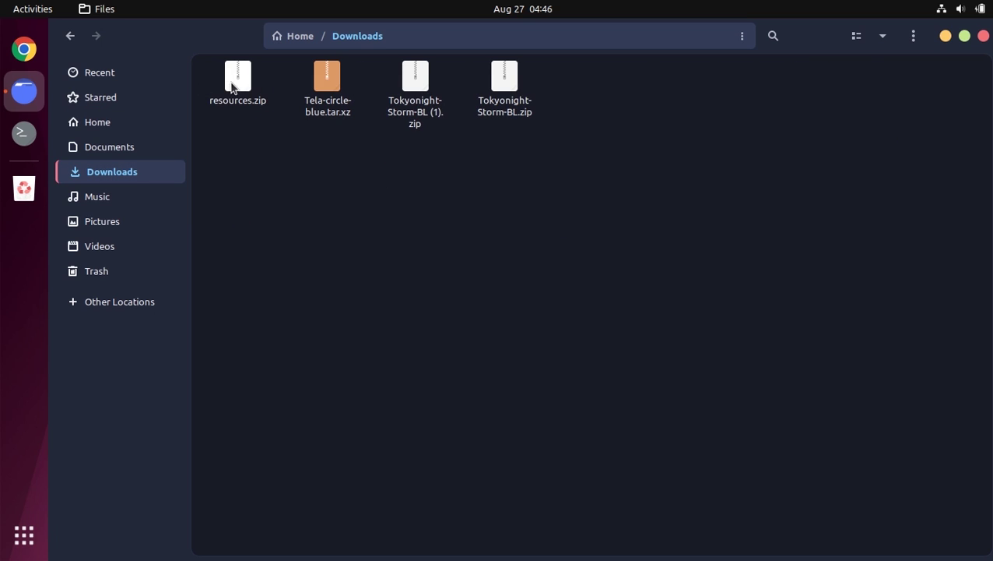
double_click(232, 83)
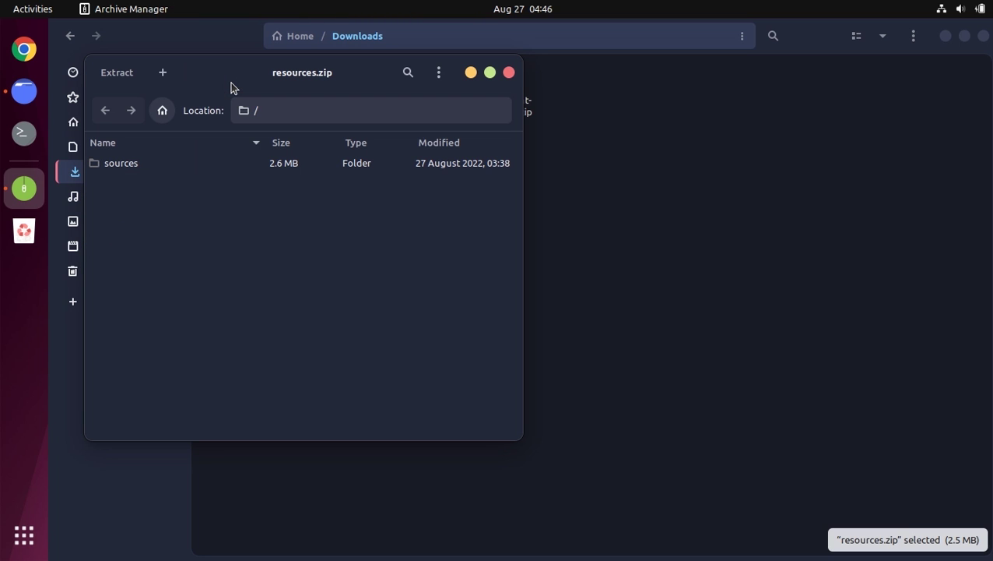
click(123, 76)
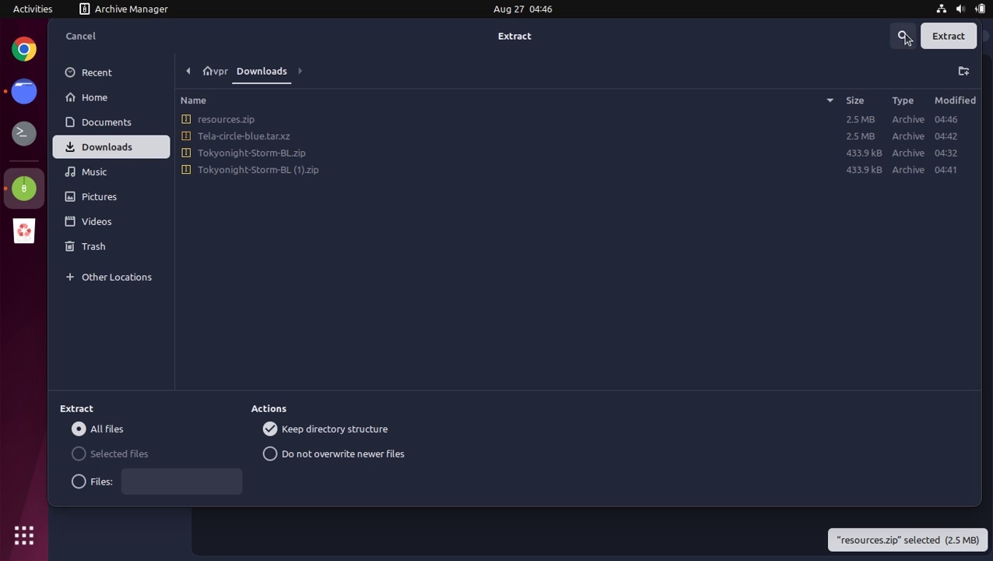
click(945, 39)
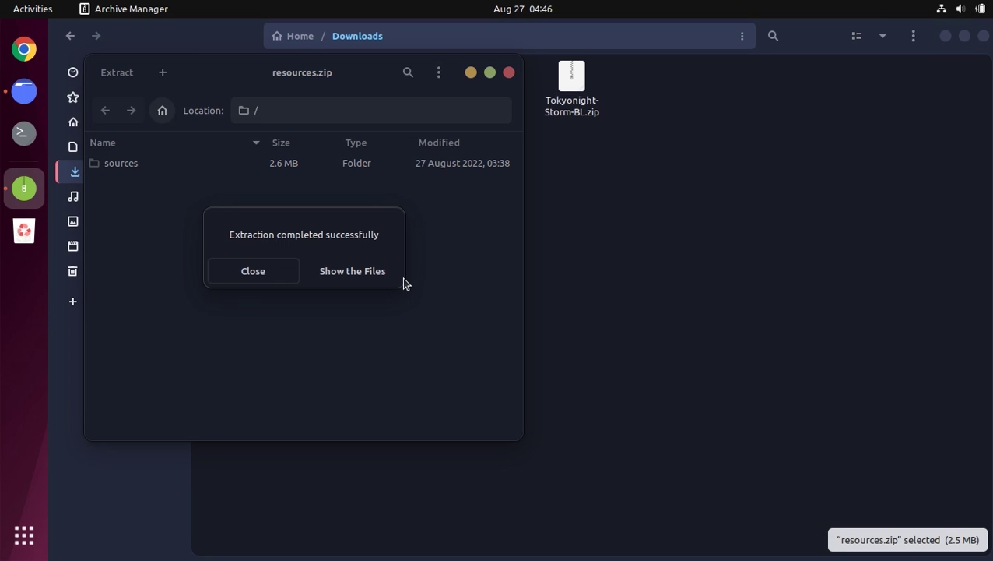
click(272, 282)
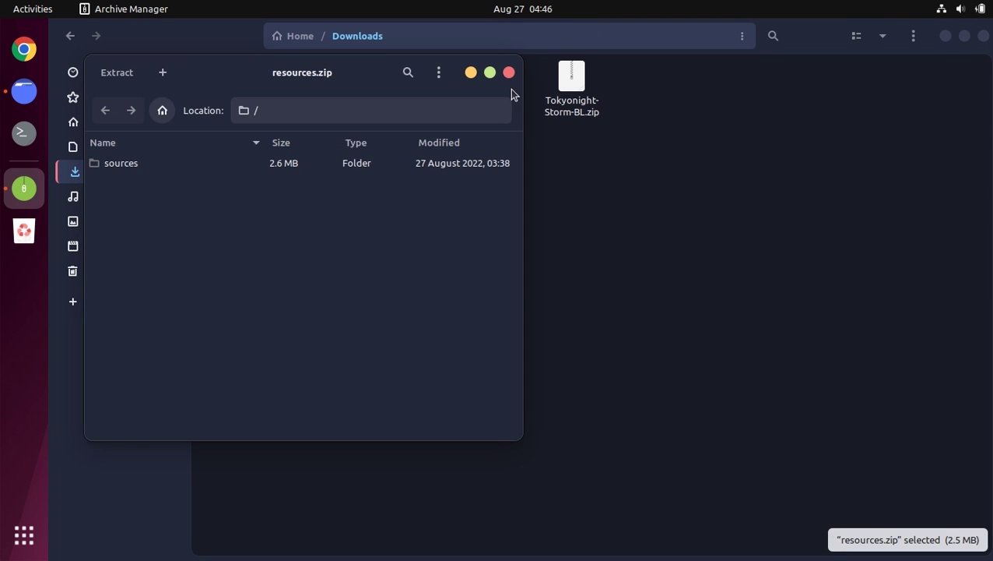
- Close the archive, open a terminal in the extracted sources folder and list its contents with ls
click(508, 73)
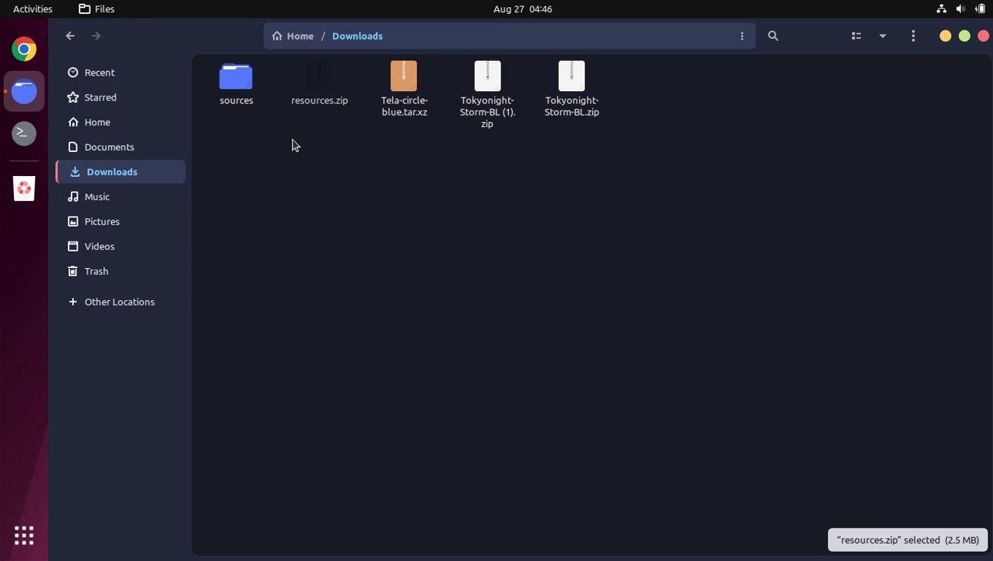
double_click(247, 99)
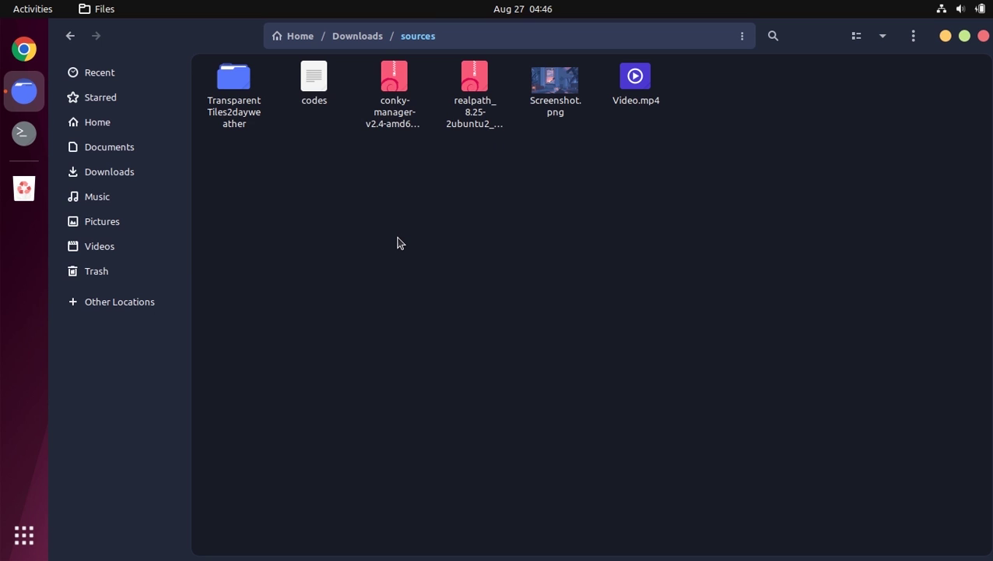
right_click(461, 163)
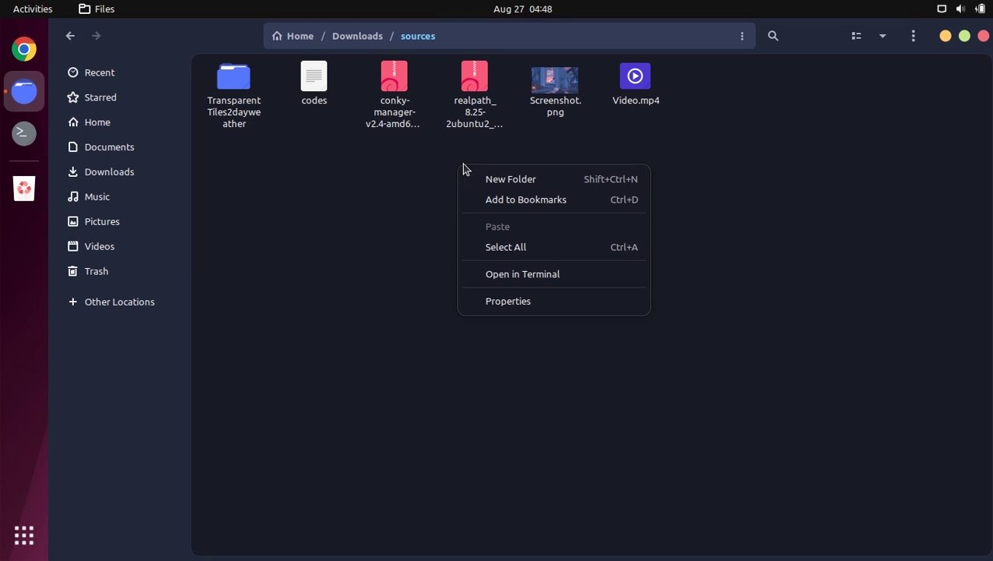
click(525, 276)
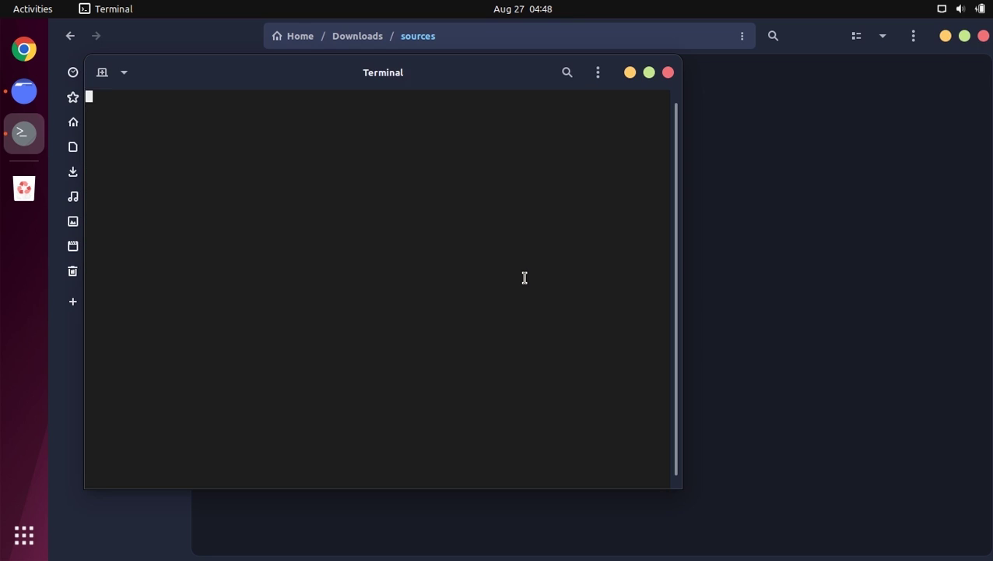
text(ls)
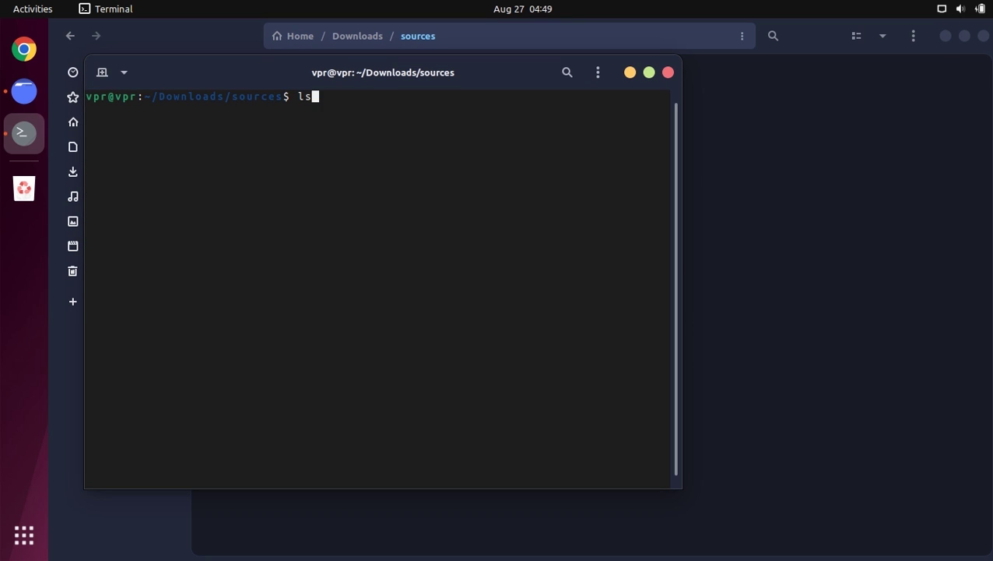
key(Return)
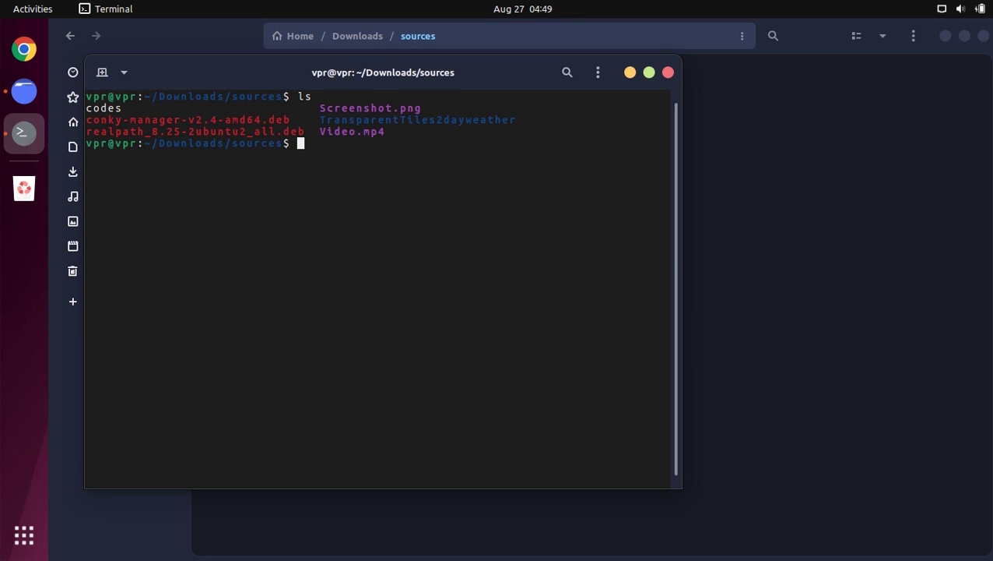
- Install conky-manager-v2.4-amd64.deb with sudo dpkg -i, entering the sudo password to authorize it
text(sudo dpkg)
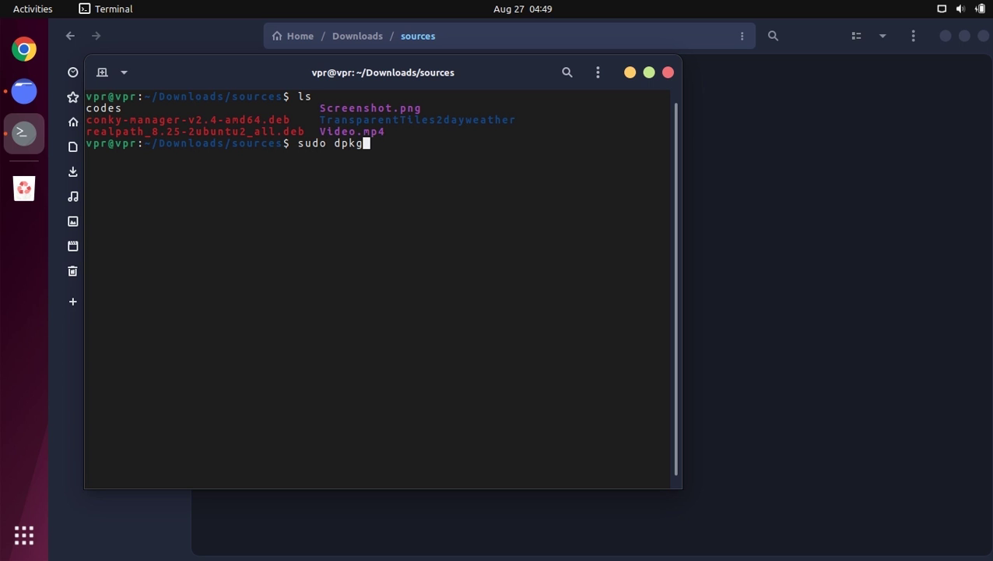
text( -i)
drag(87, 122, 288, 119)
right_click(289, 120)
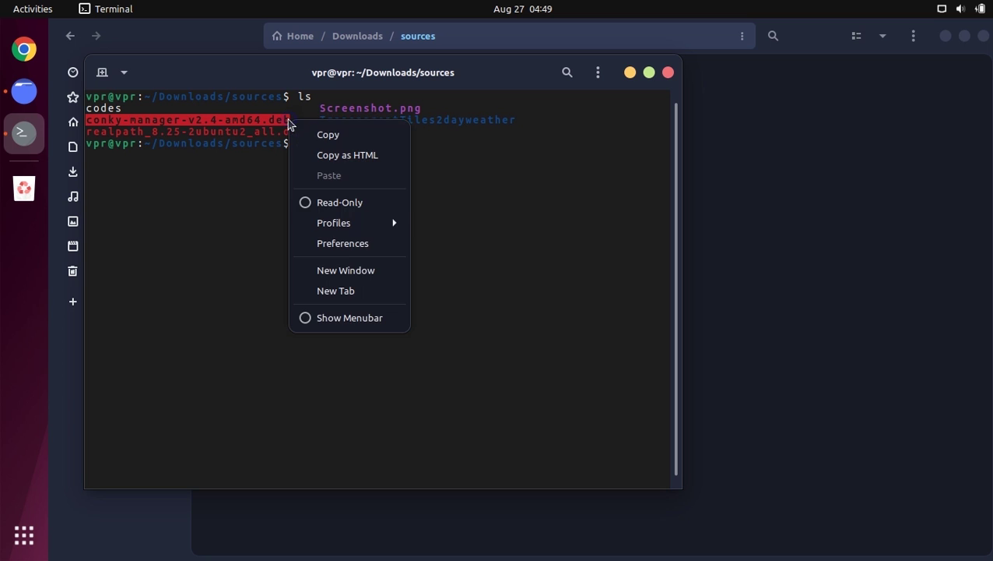
click(309, 135)
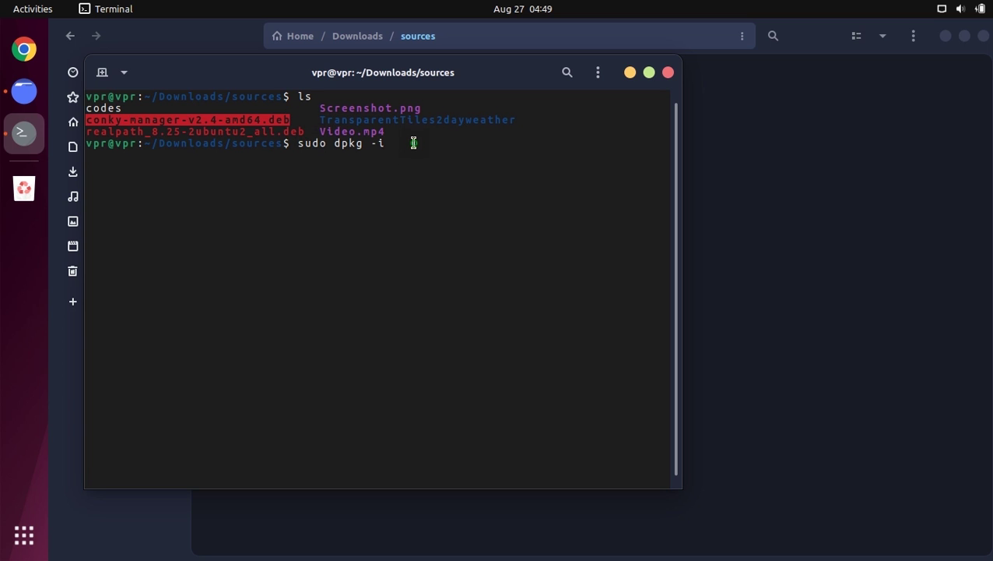
click(412, 142)
right_click(413, 142)
click(454, 199)
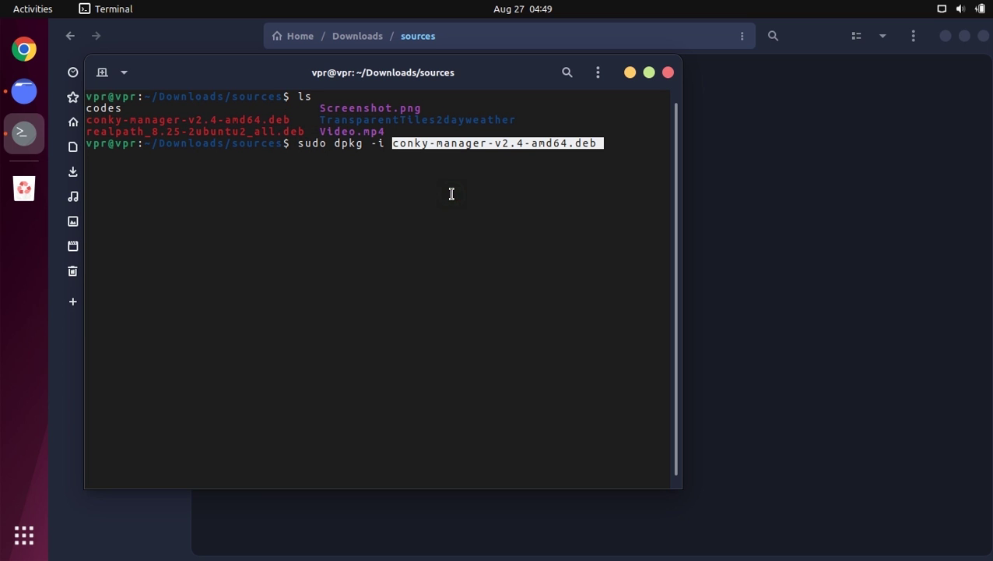
key(Return)
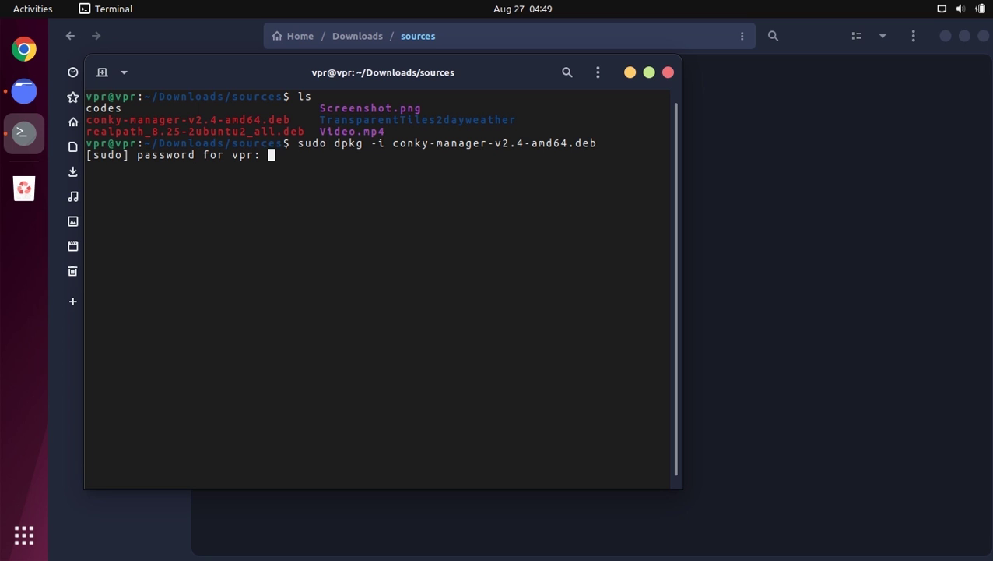
key(Return)
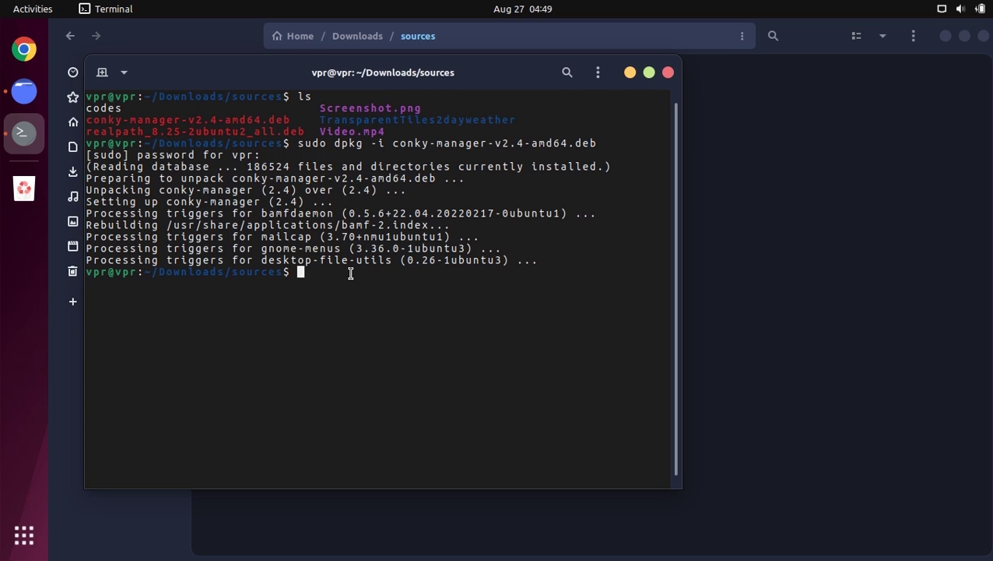
- Run sudo apt install -f to fix any missing package dependencies
text(sudo apt ins)
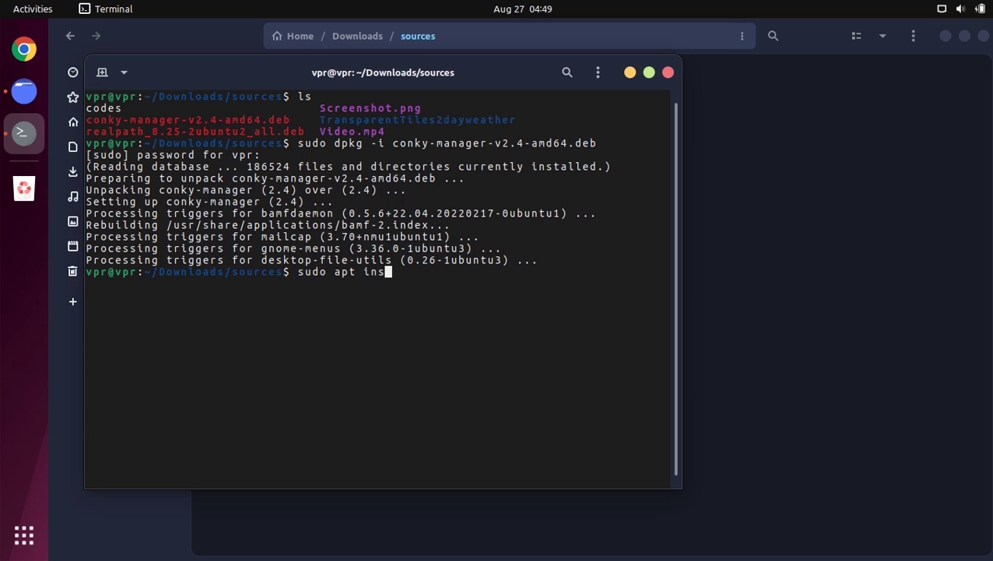
text(tall -f)
key(Return)
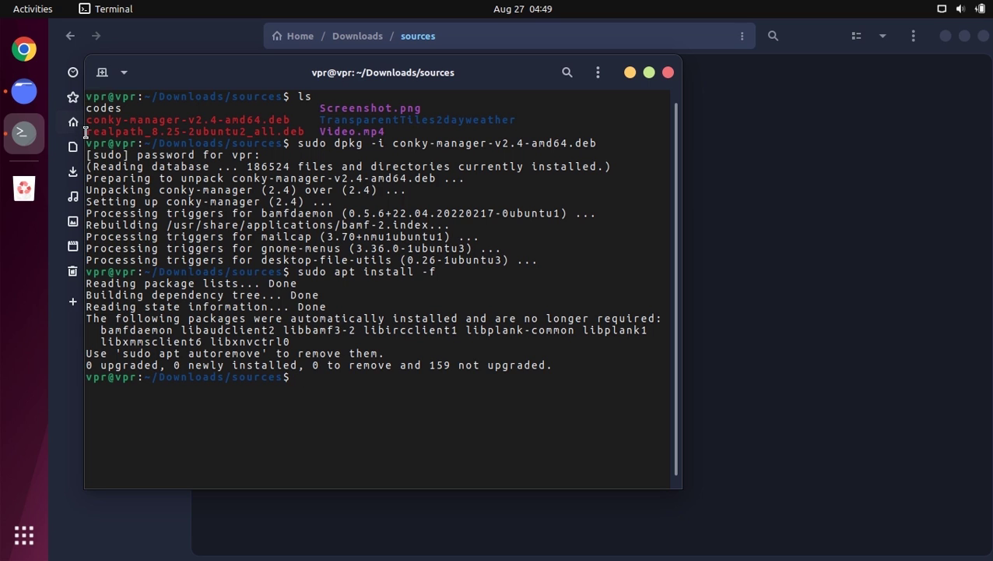
- Install the realpath_8.25-2ubuntu2_all.deb package from the sources folder with sudo dpkg -i
drag(88, 132, 302, 131)
right_click(302, 131)
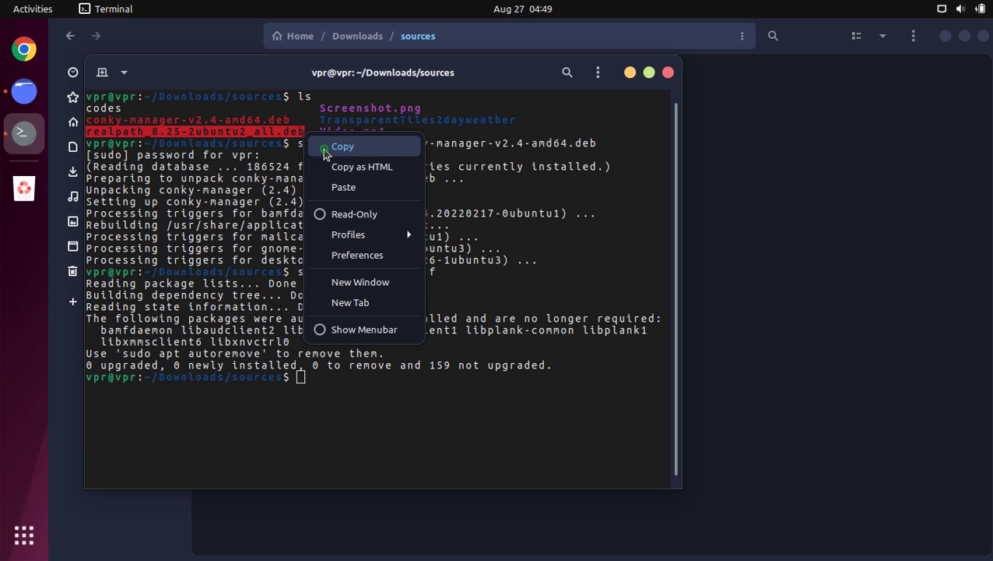
click(324, 153)
click(333, 373)
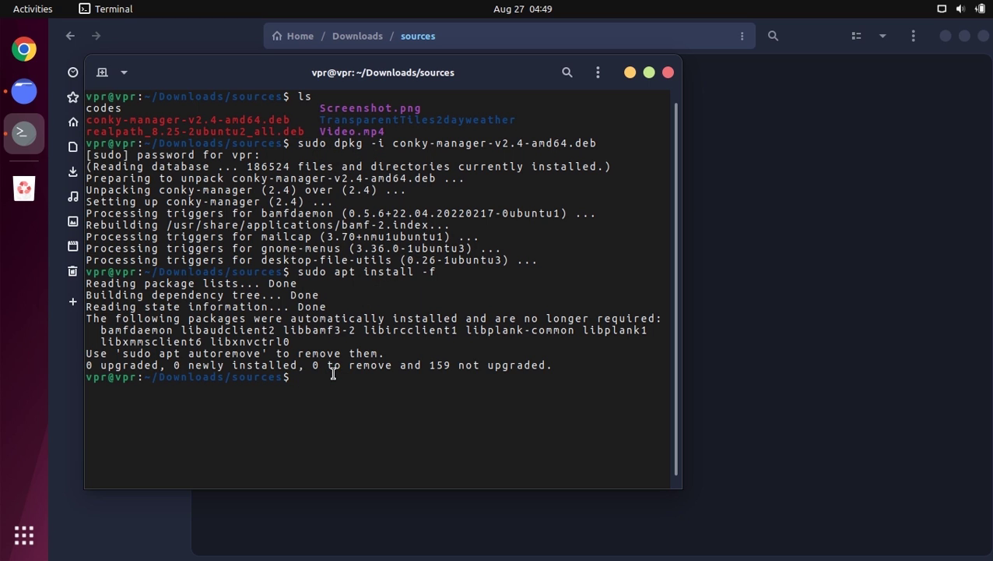
text(sudo dpkg )
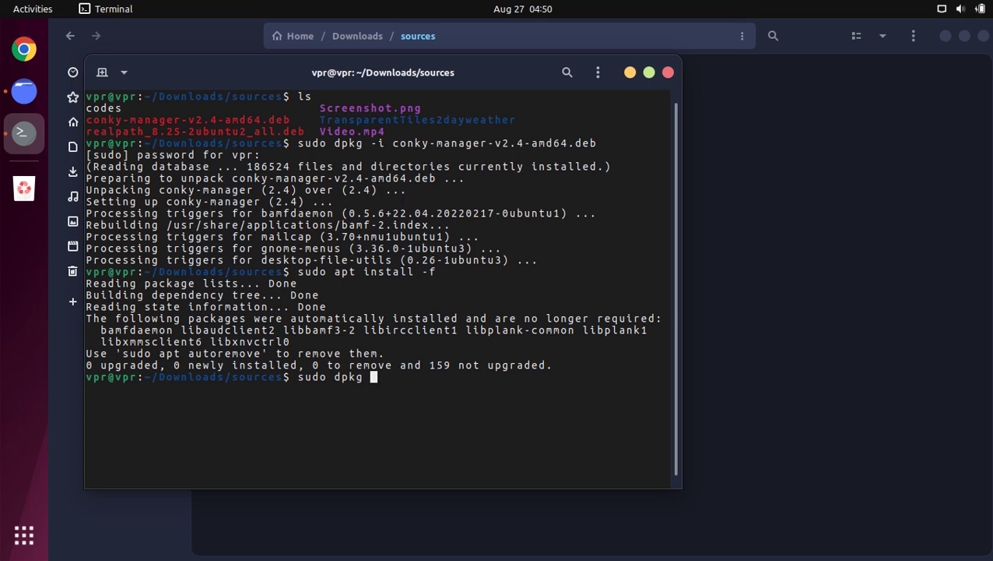
text(-i)
right_click(411, 381)
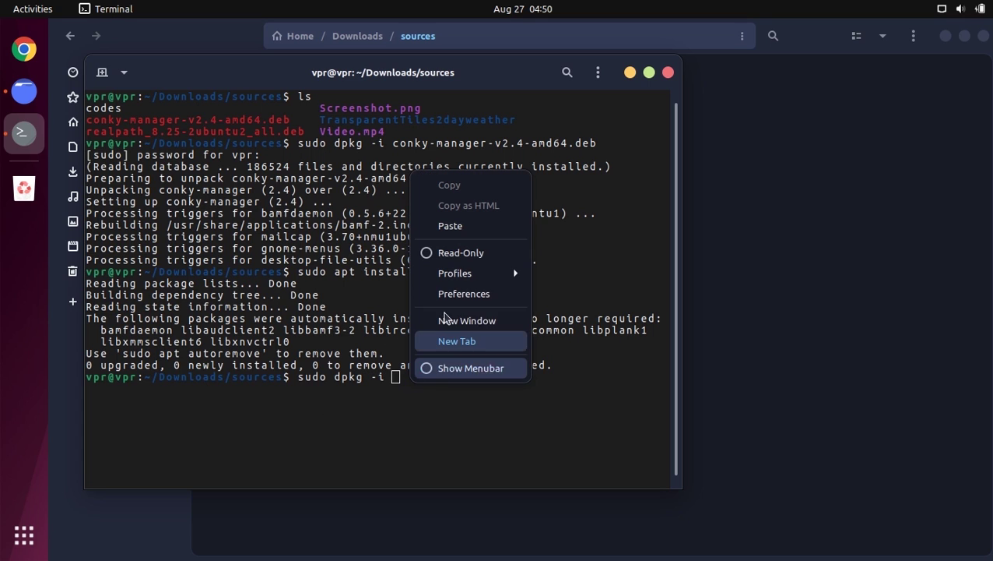
click(459, 226)
key(Return)
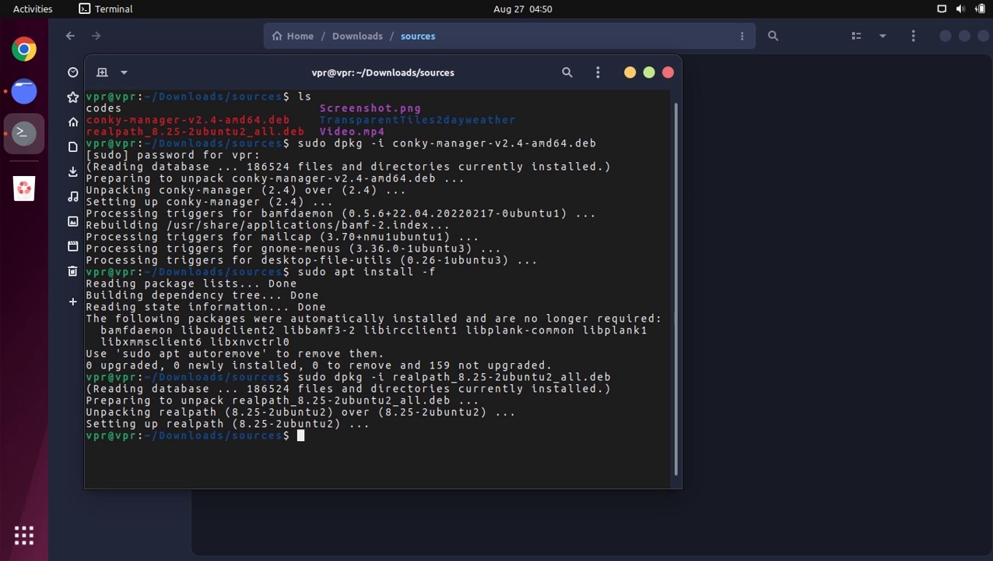
- Run sudo dpkg -i on conky-manager-v2.4-amd64.deb again to reinstall Conky Manager
text(sudo dpkg)
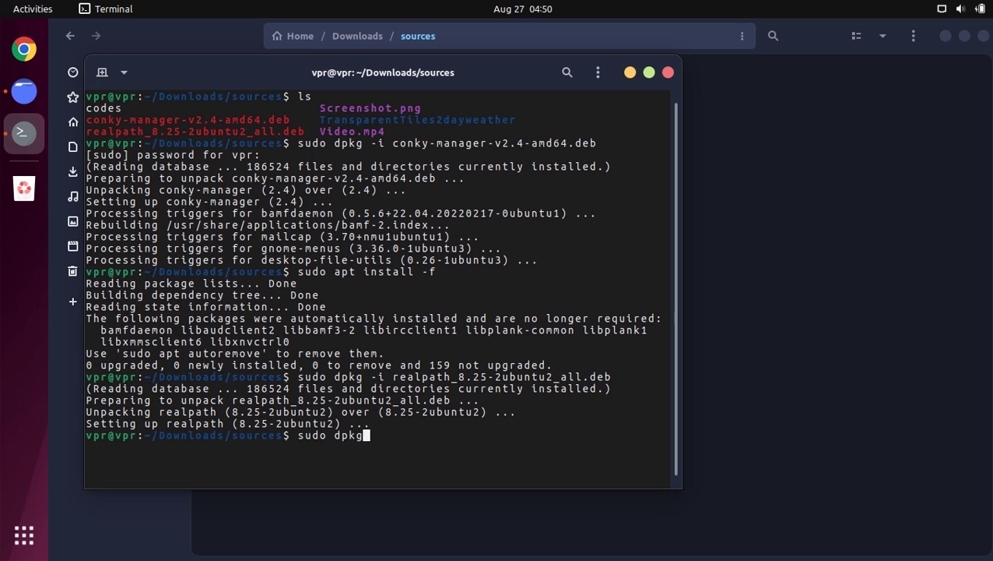
text( -i)
drag(85, 116, 287, 120)
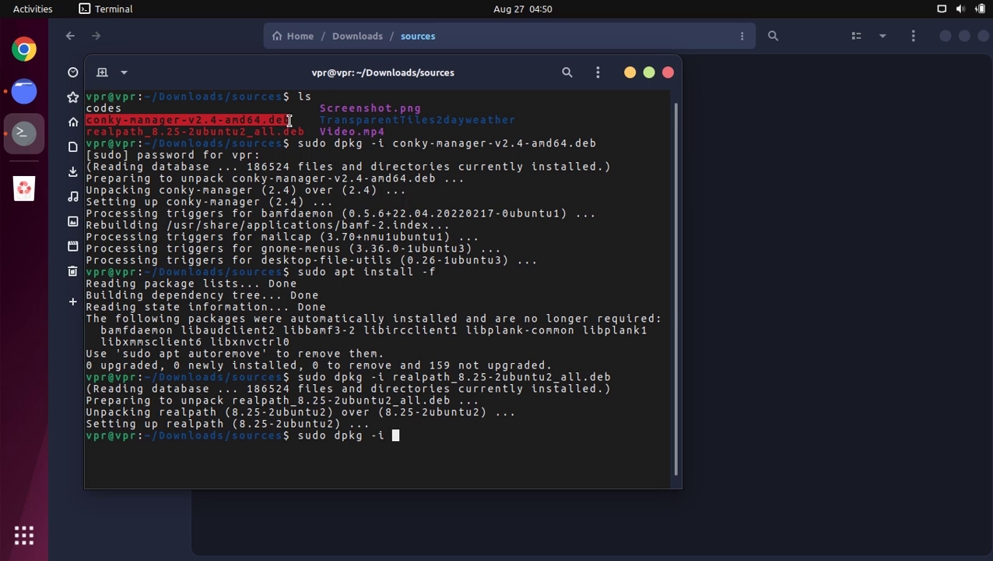
right_click(289, 119)
click(311, 134)
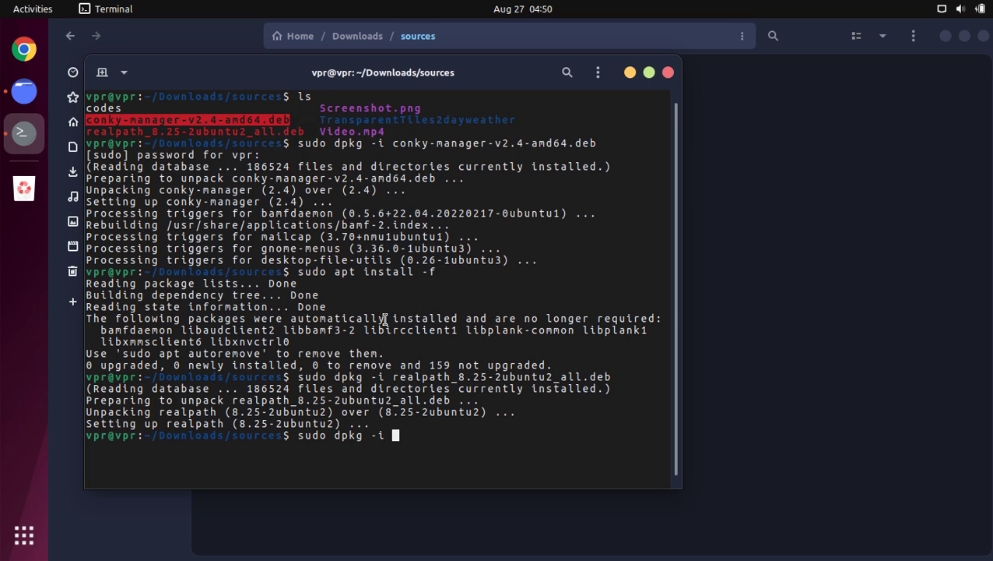
click(426, 437)
right_click(427, 438)
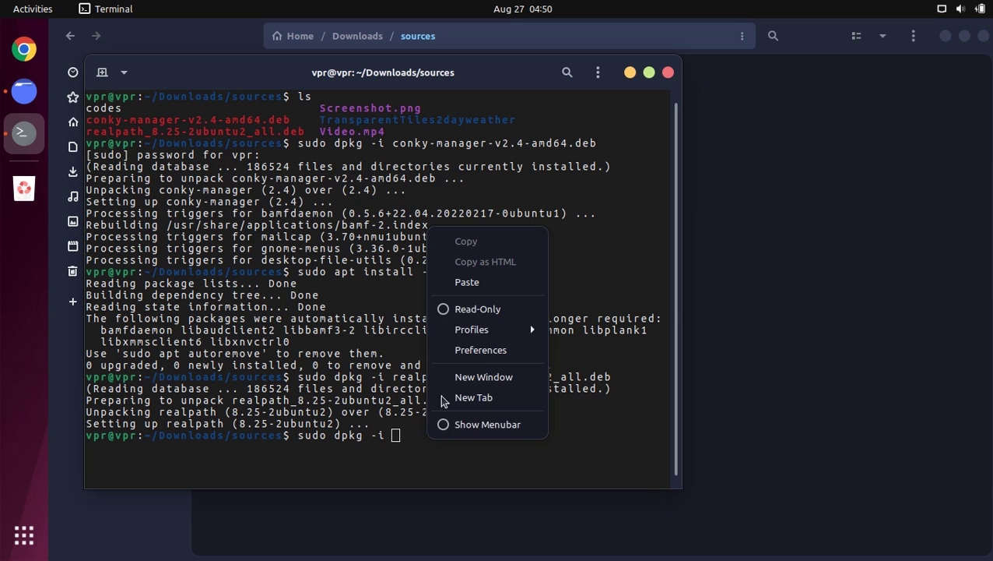
click(489, 290)
key(Return)
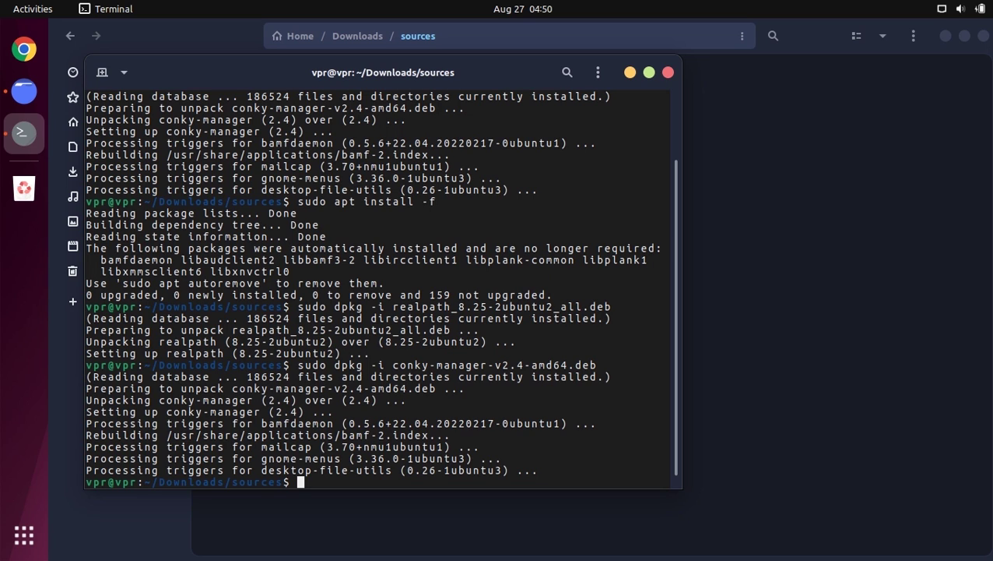
- Repeat the dependency fix with sudo apt install -f and close the terminal
text(sudo apt instal)
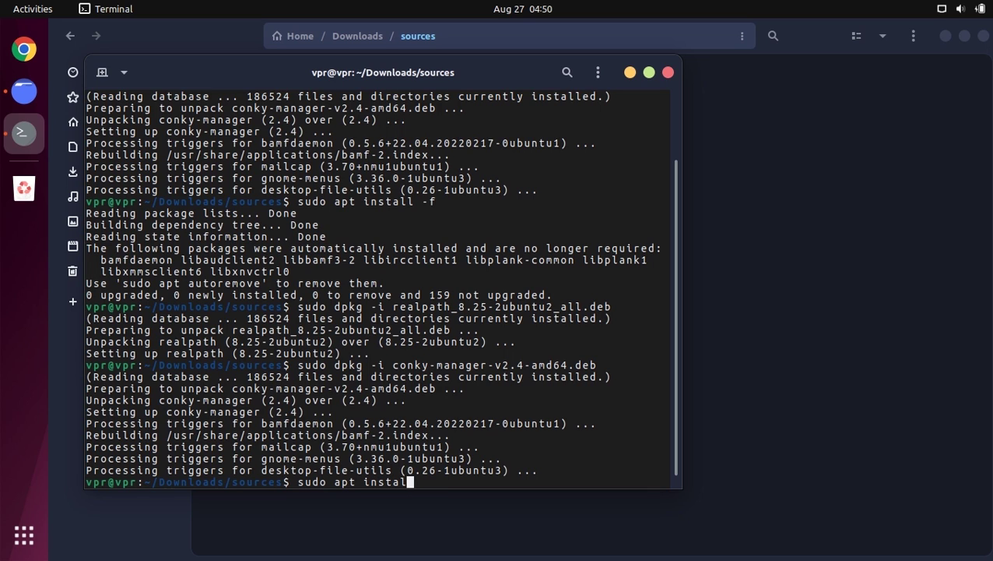
text(l -f)
key(Return)
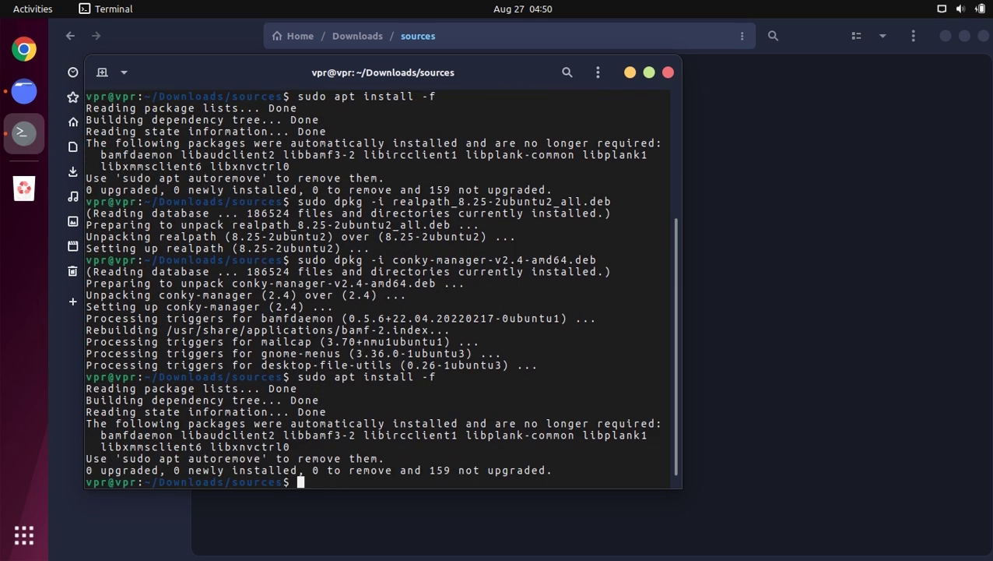
click(668, 73)
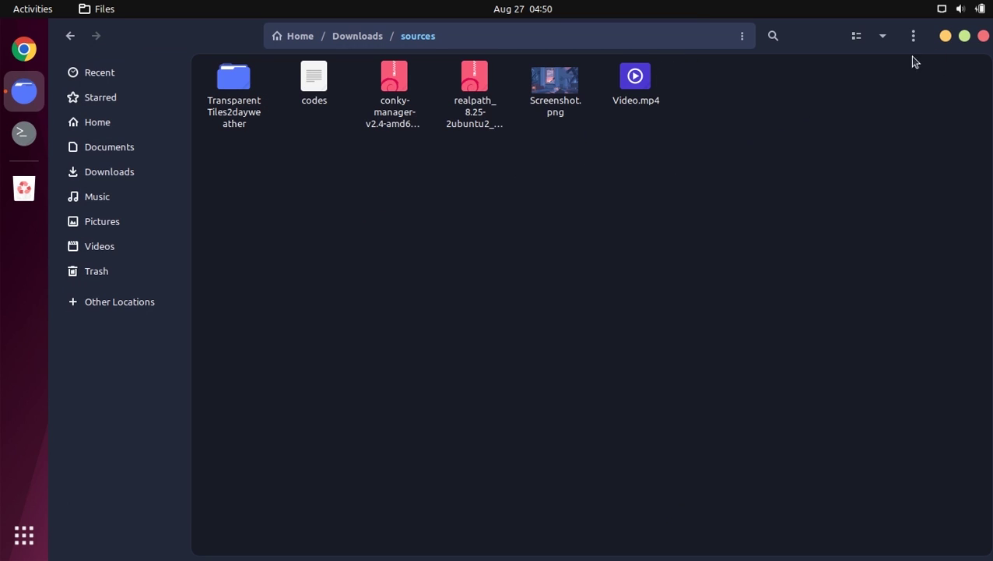
- Minimize Files, check the installed applications for Conky Manager, and return to the sources folder
click(946, 36)
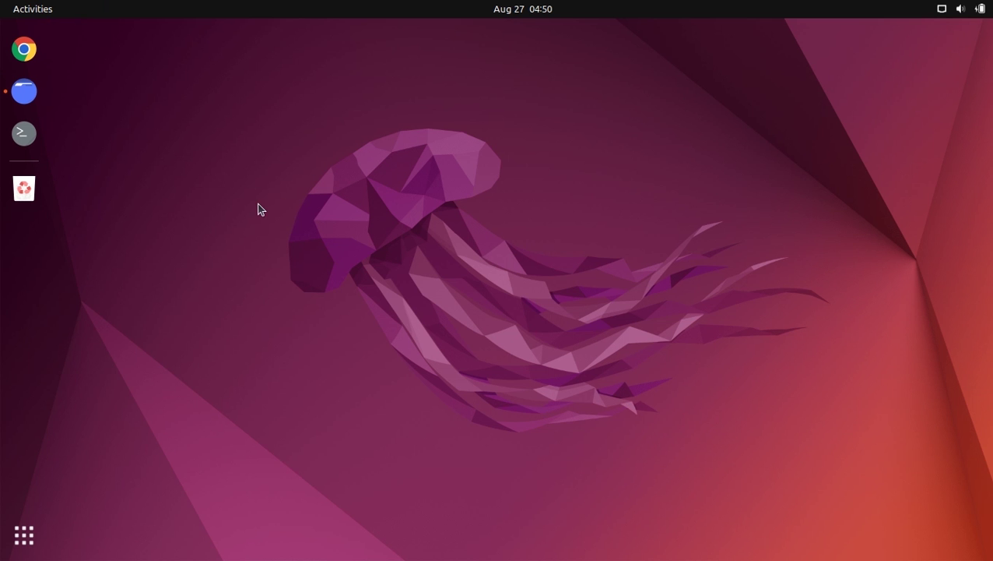
click(13, 552)
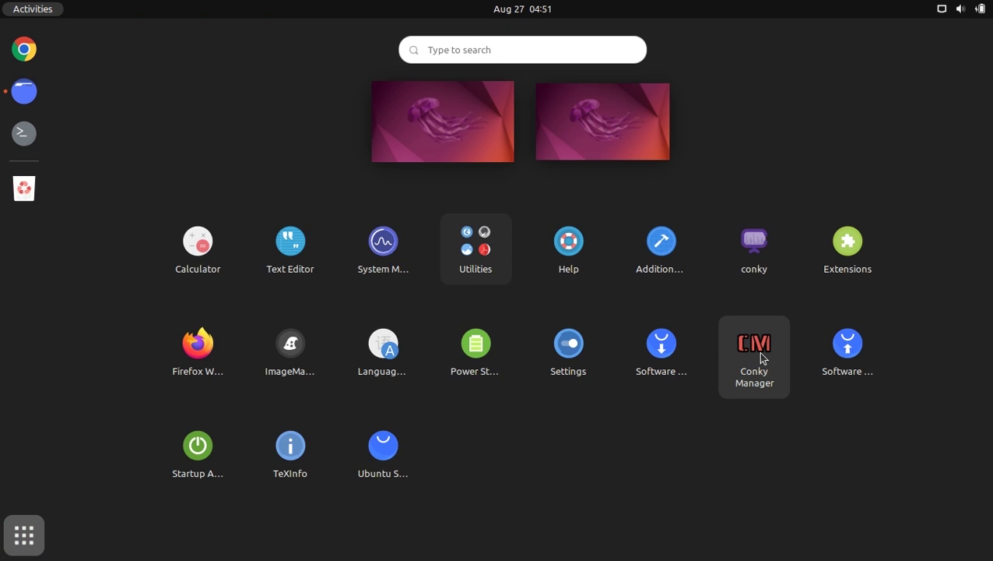
click(28, 96)
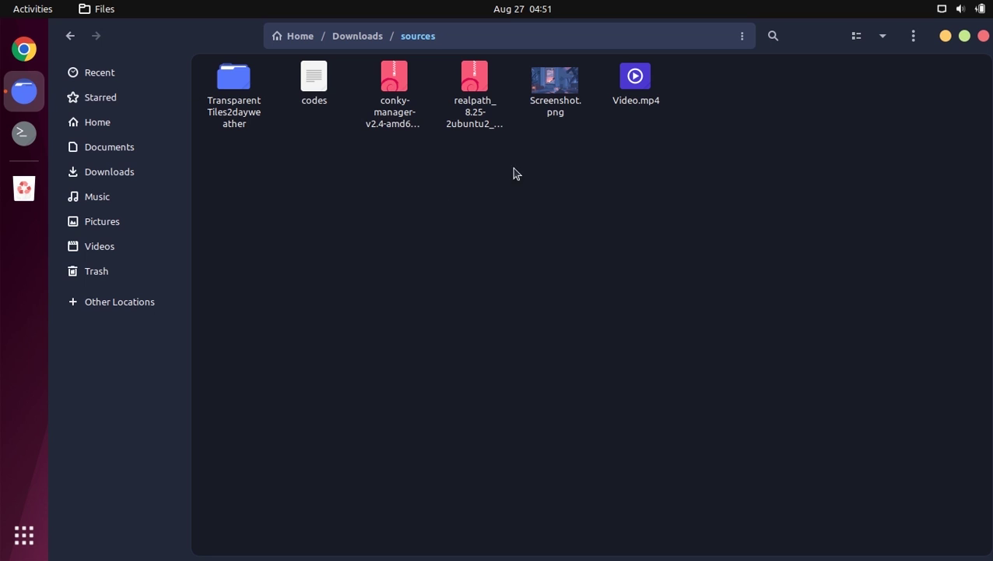
- Copy the TransparentTiles2dayweather folder from sources into the .conky folder in Home and close Files
click(241, 83)
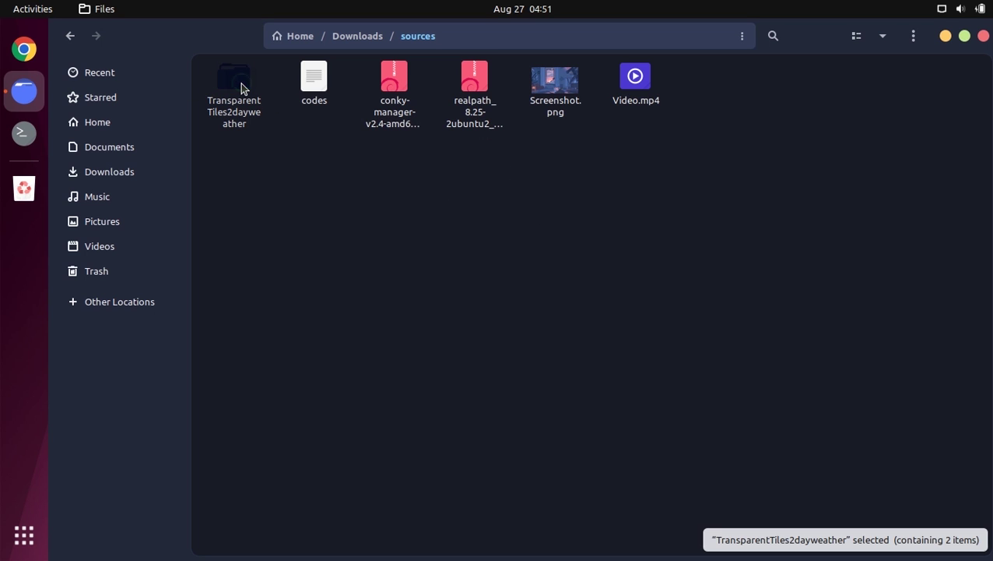
right_click(241, 86)
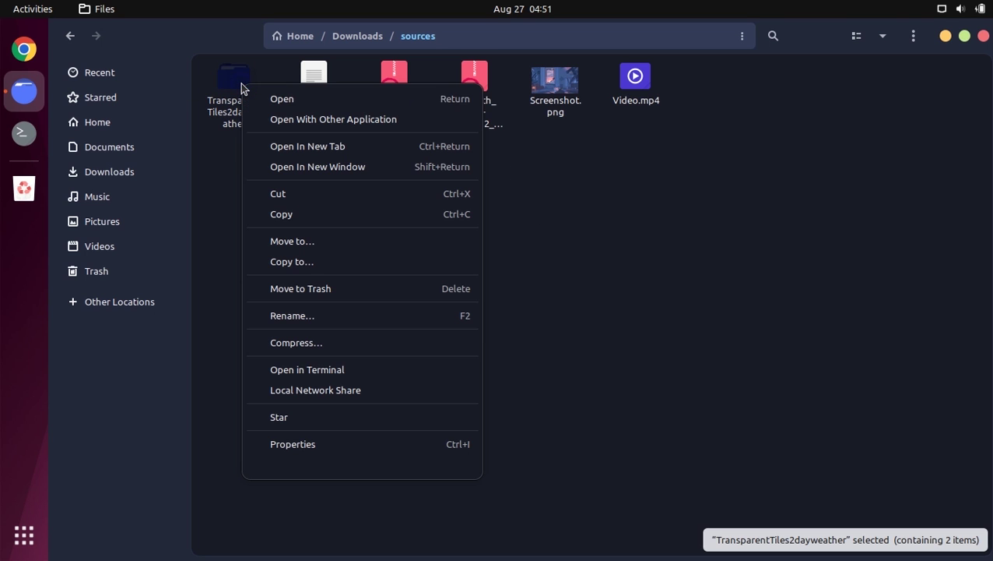
click(330, 213)
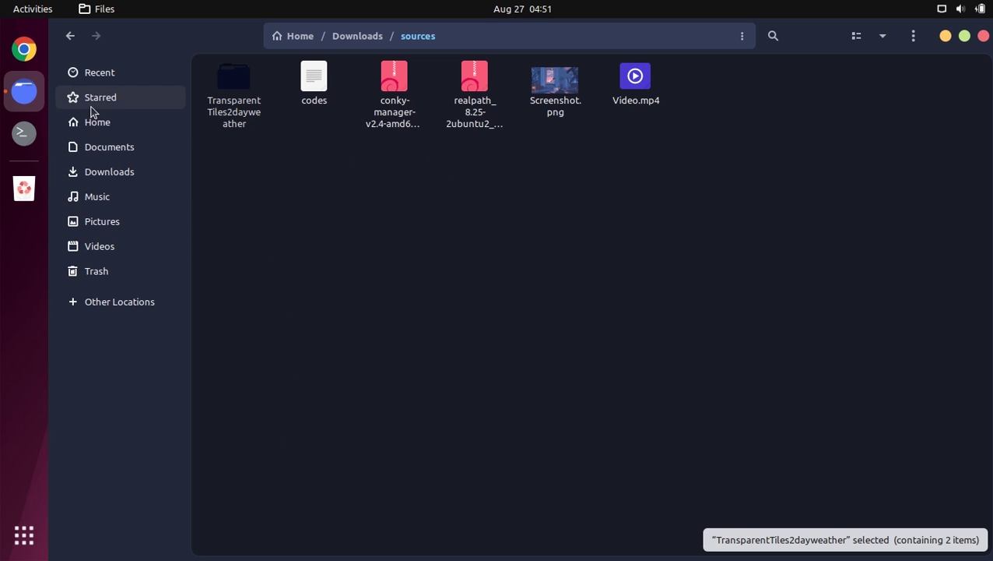
click(106, 130)
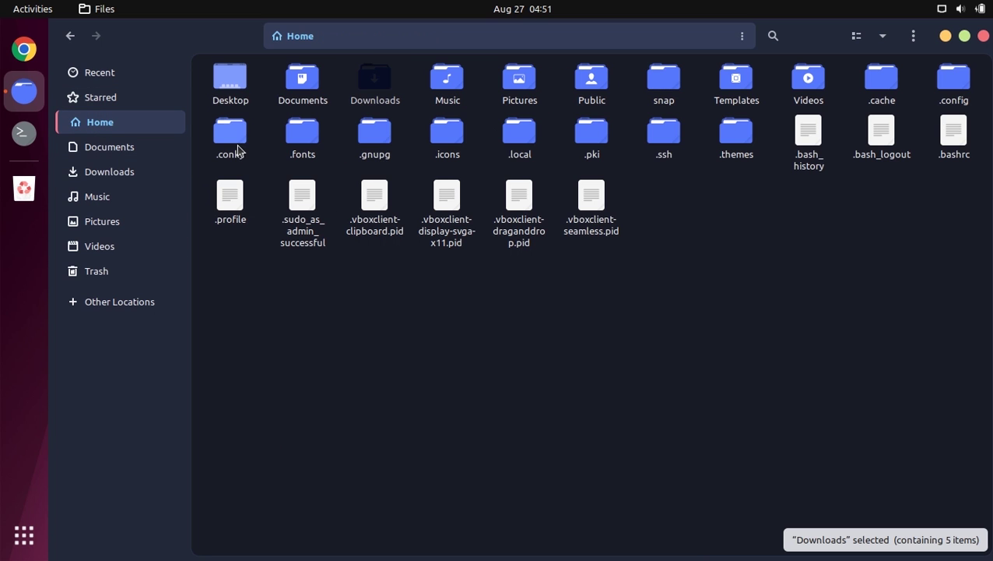
click(234, 148)
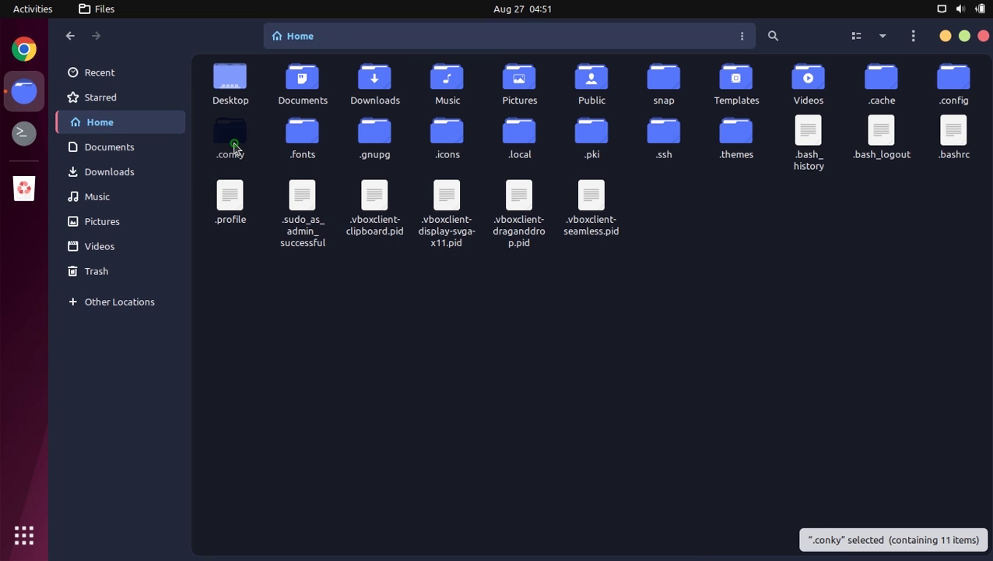
double_click(235, 143)
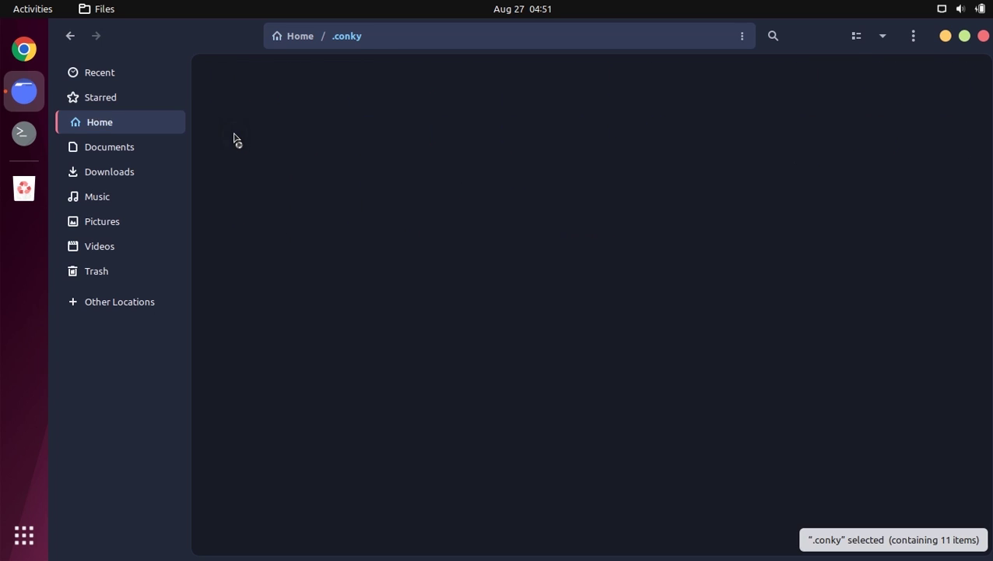
right_click(592, 236)
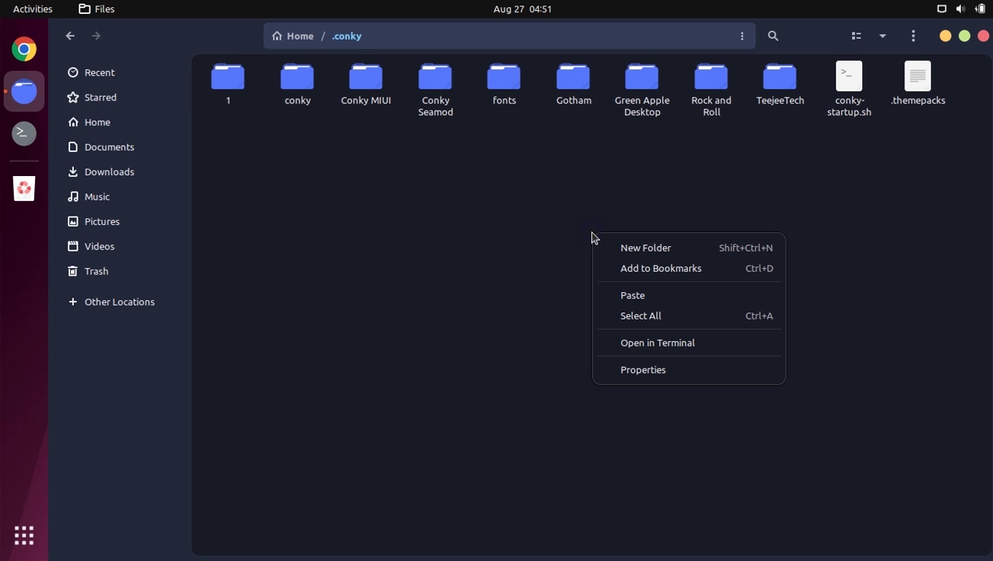
click(638, 295)
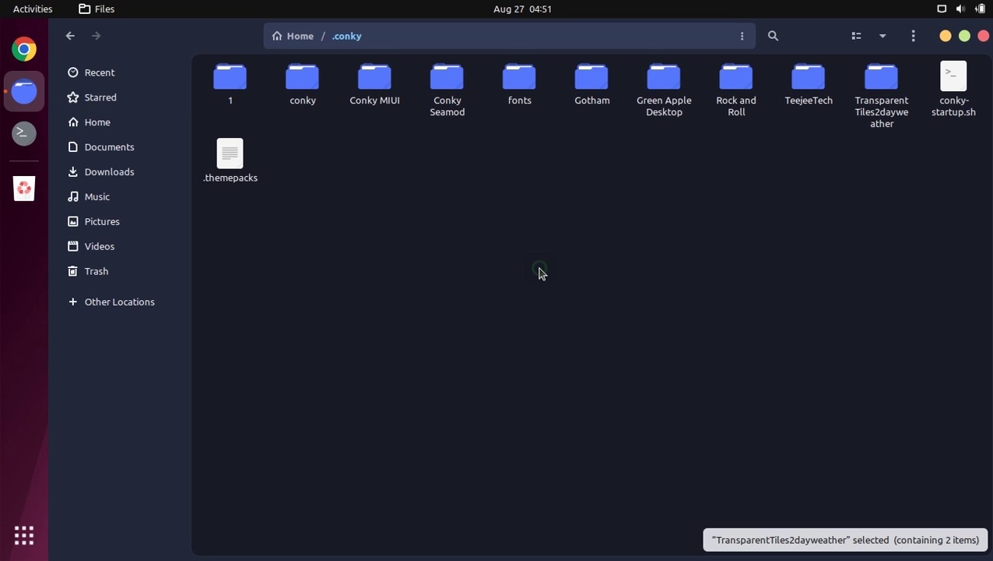
click(983, 38)
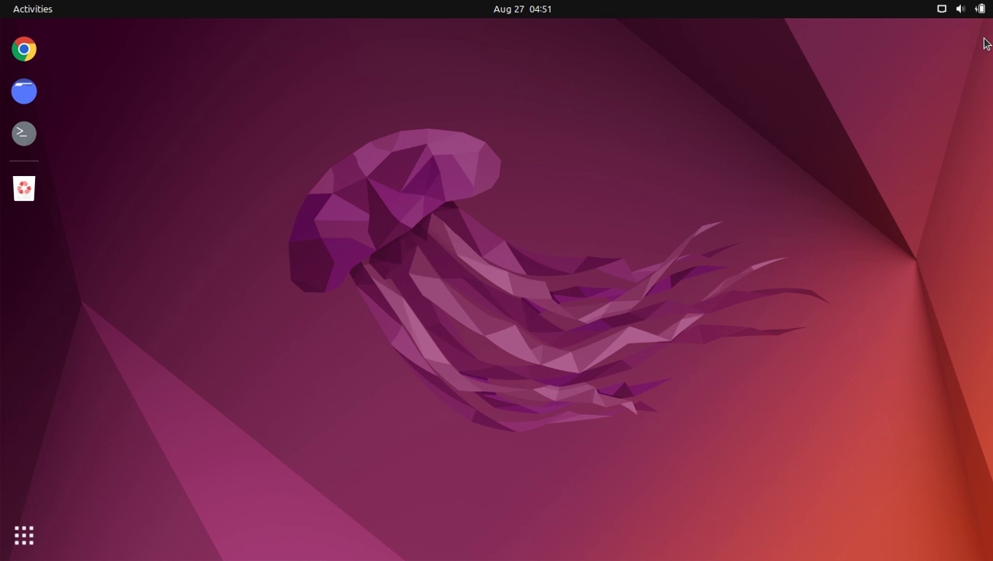
- Open Conky Manager, enable the TransparentTiles2dayweather/conkyrc_time widget, and close the manager
click(24, 535)
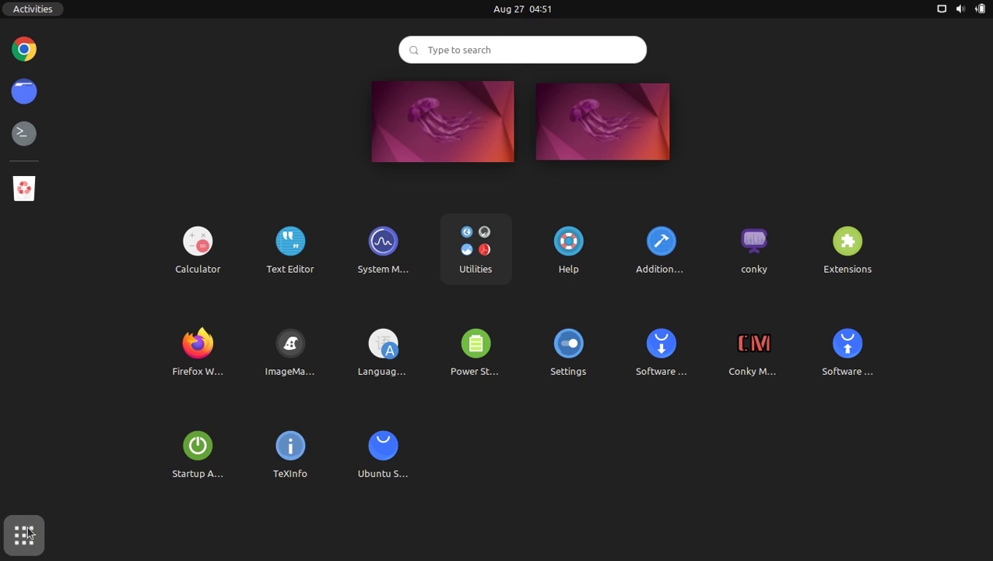
click(741, 362)
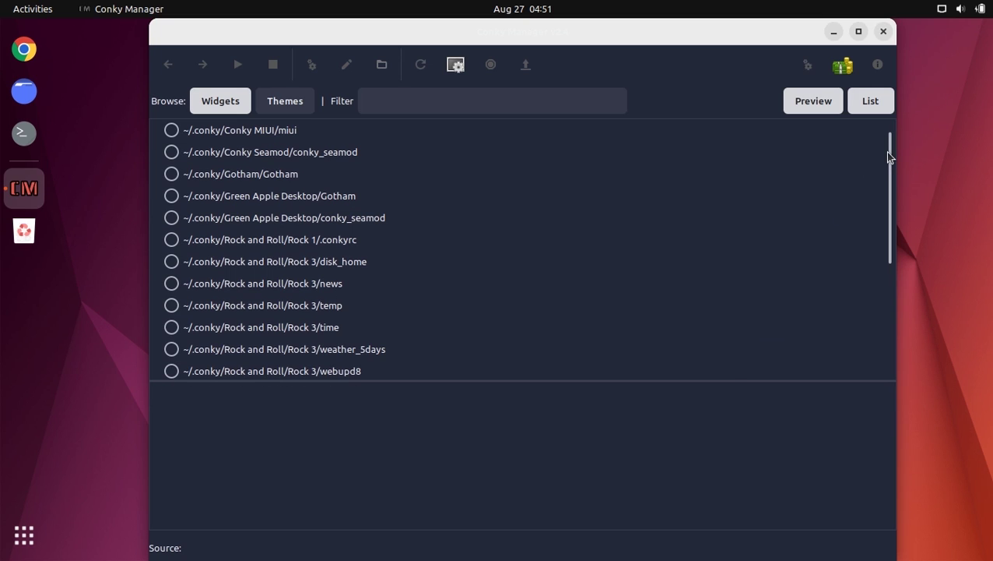
drag(886, 153, 891, 291)
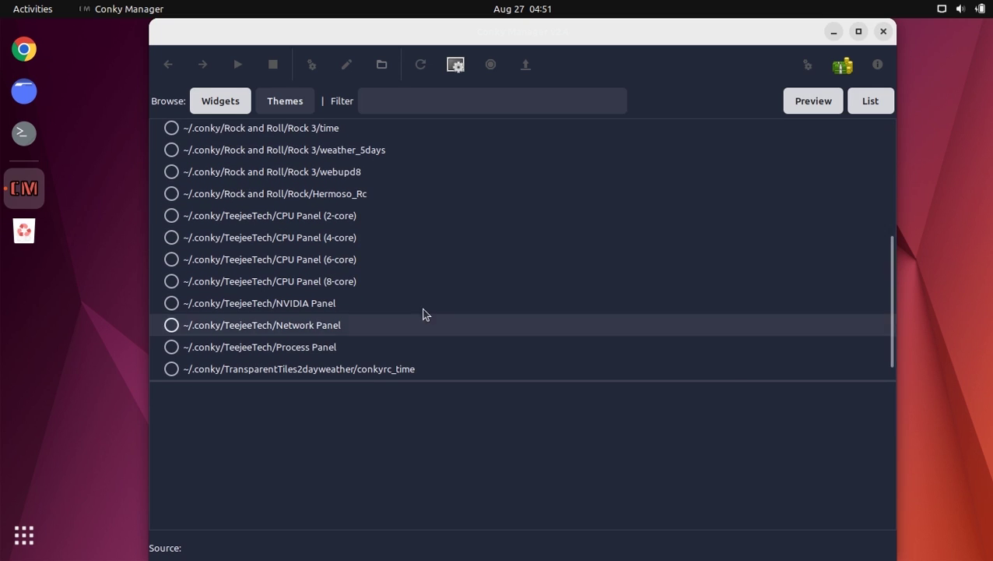
click(172, 369)
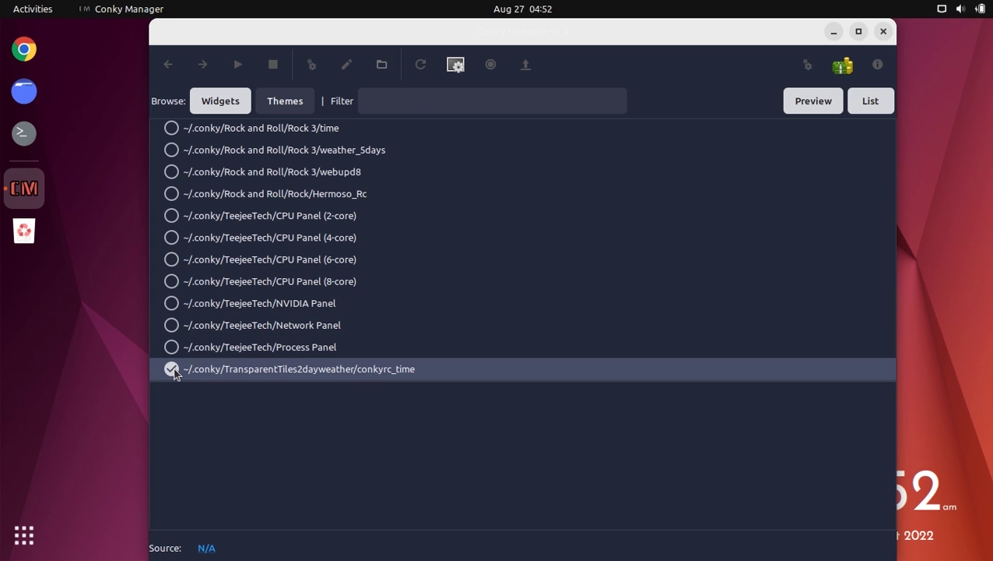
click(883, 31)
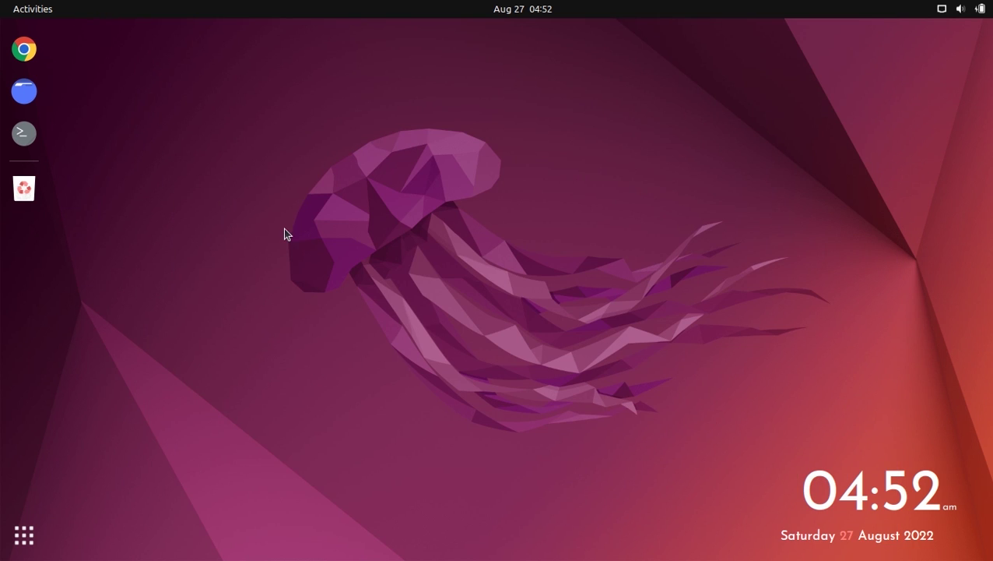
- Switch to Google Chrome, find the GNOME Shell Extensions site by searching for gnome extensions, and open its User Themes page
click(26, 48)
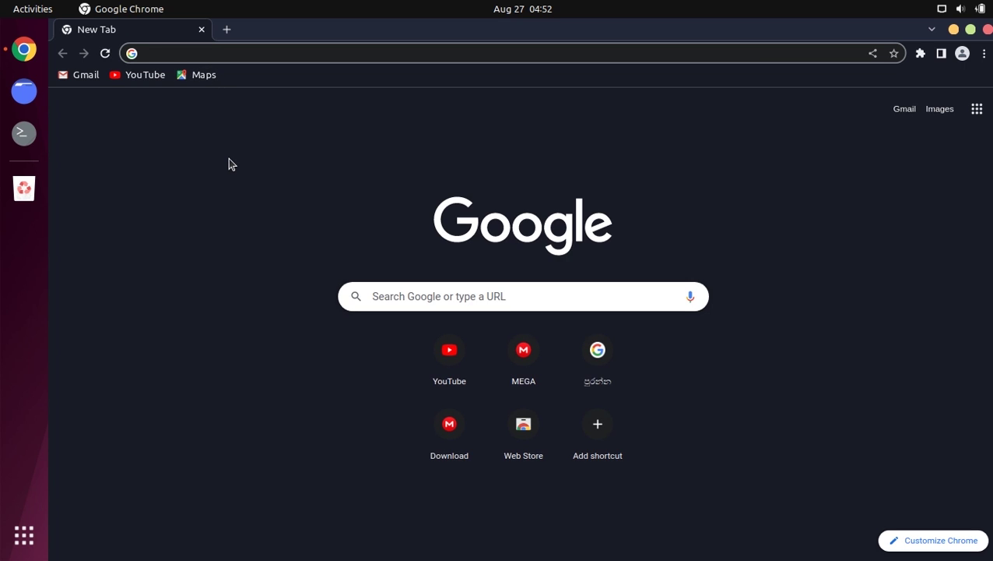
text(gnome )
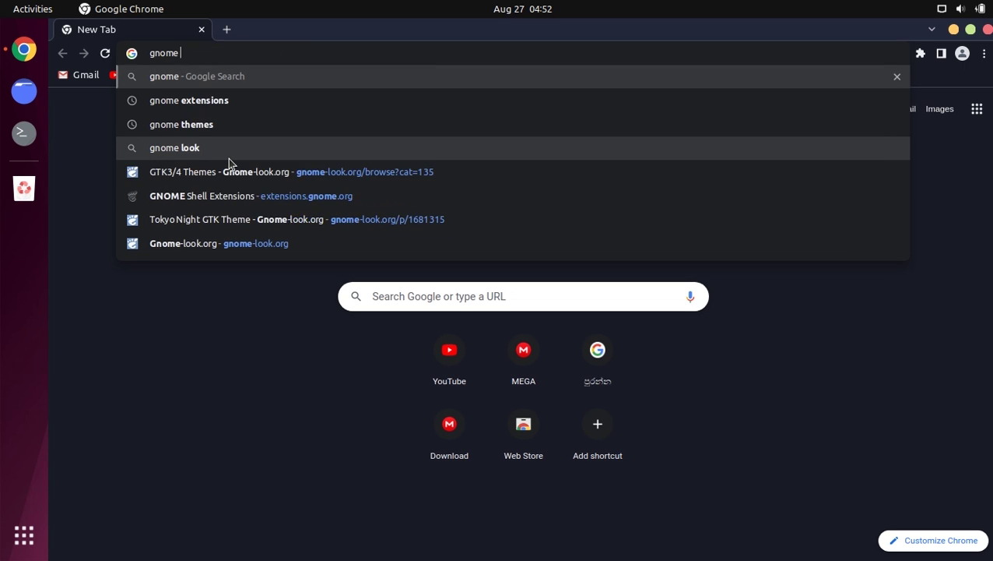
text(exten)
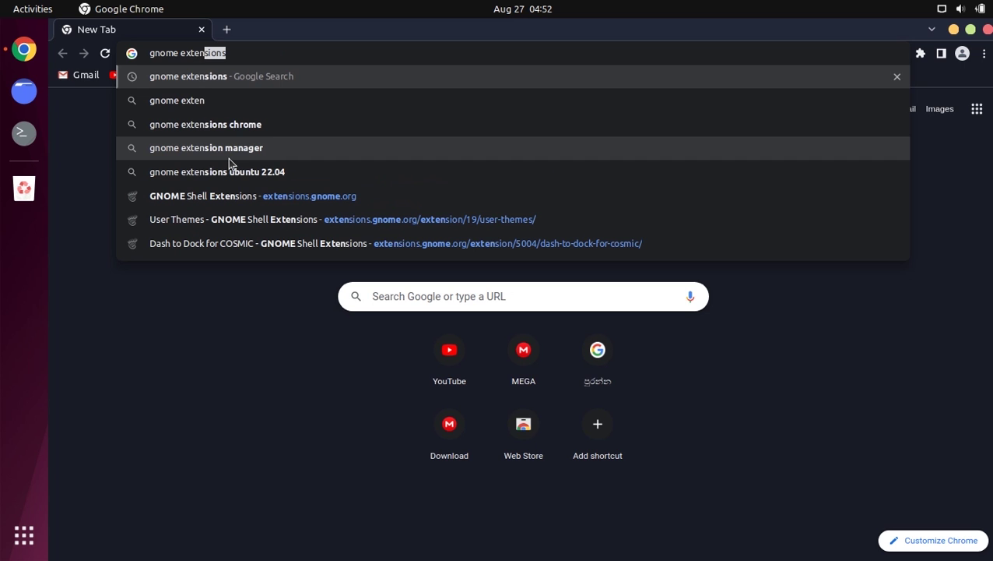
text(sions)
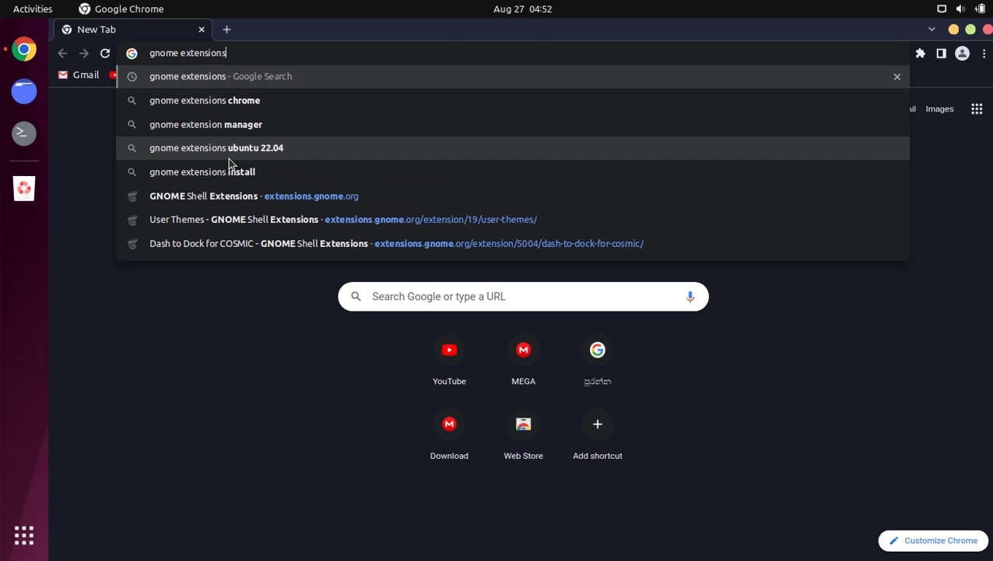
key(Return)
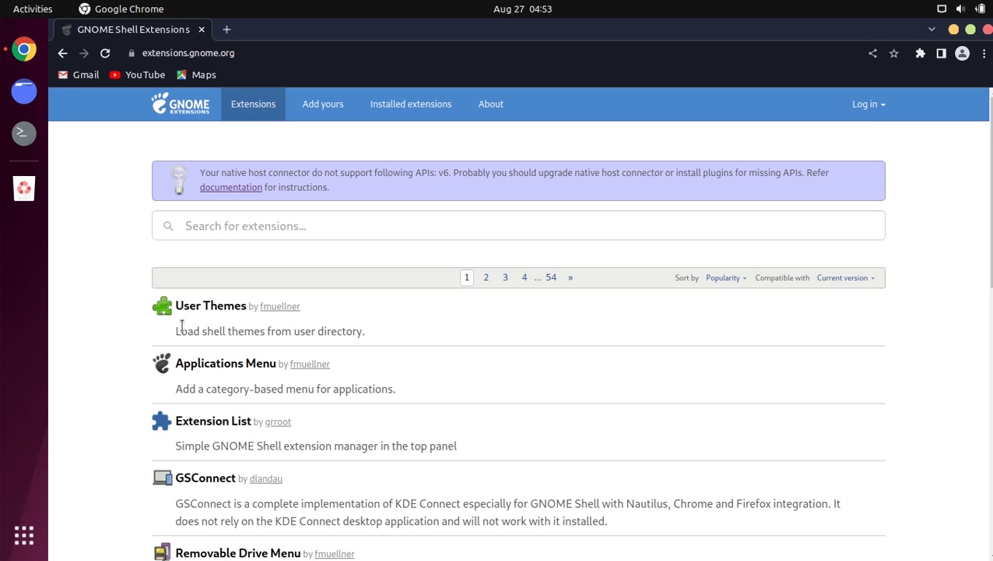
click(198, 307)
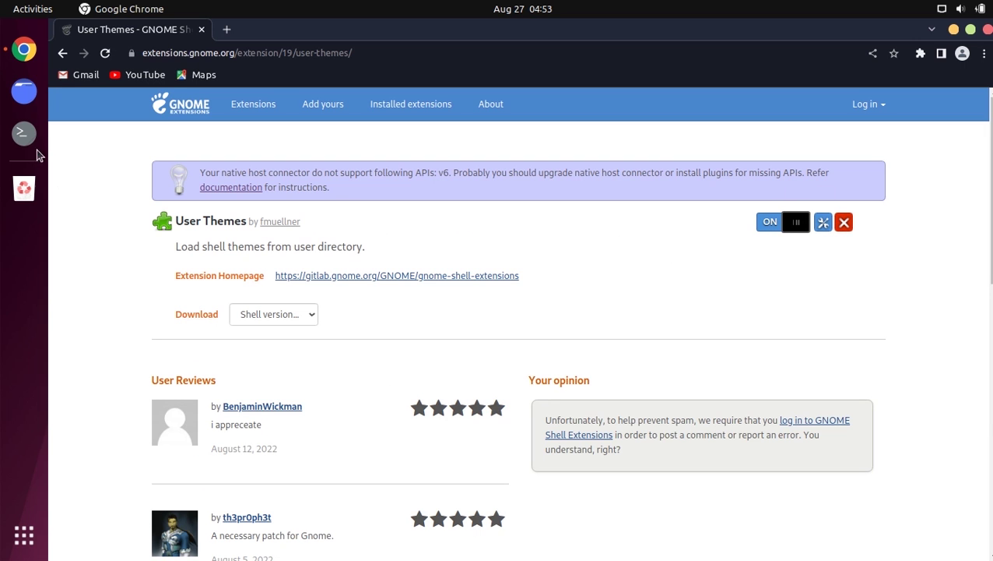
- Return to the extensions list, find the Dash to Panel extension, install it, and minimize the browser
click(62, 53)
click(223, 234)
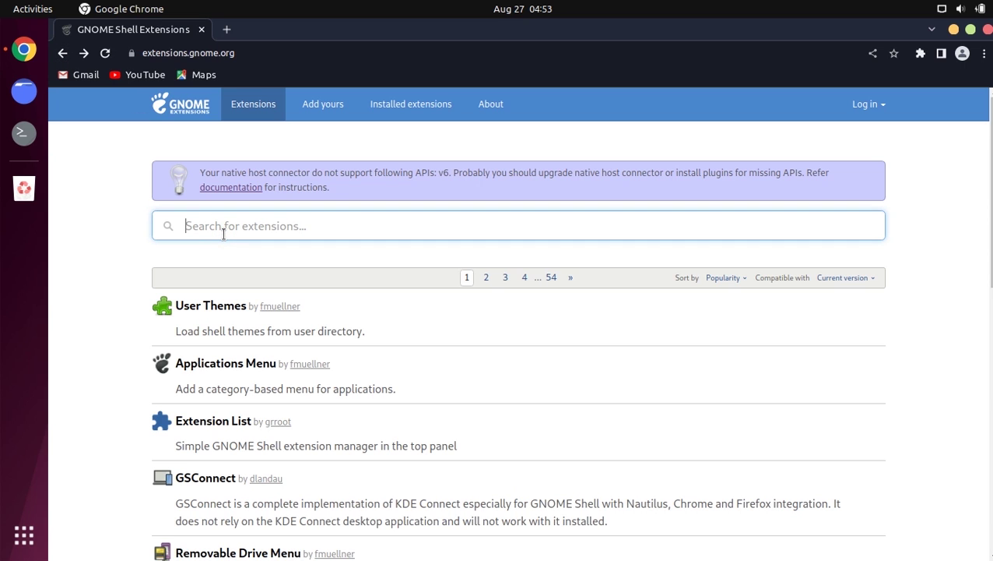
text(dash )
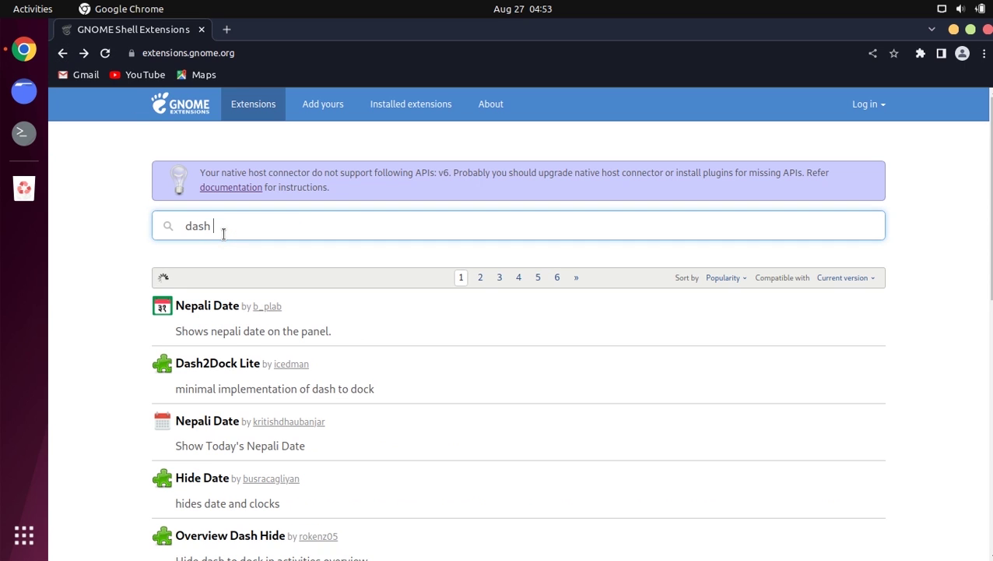
text(to panel)
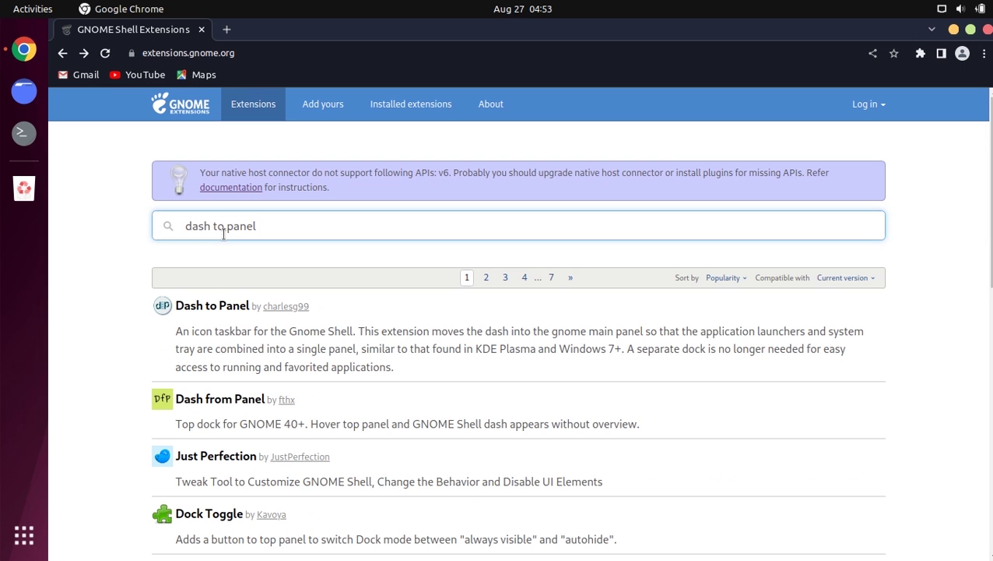
click(212, 306)
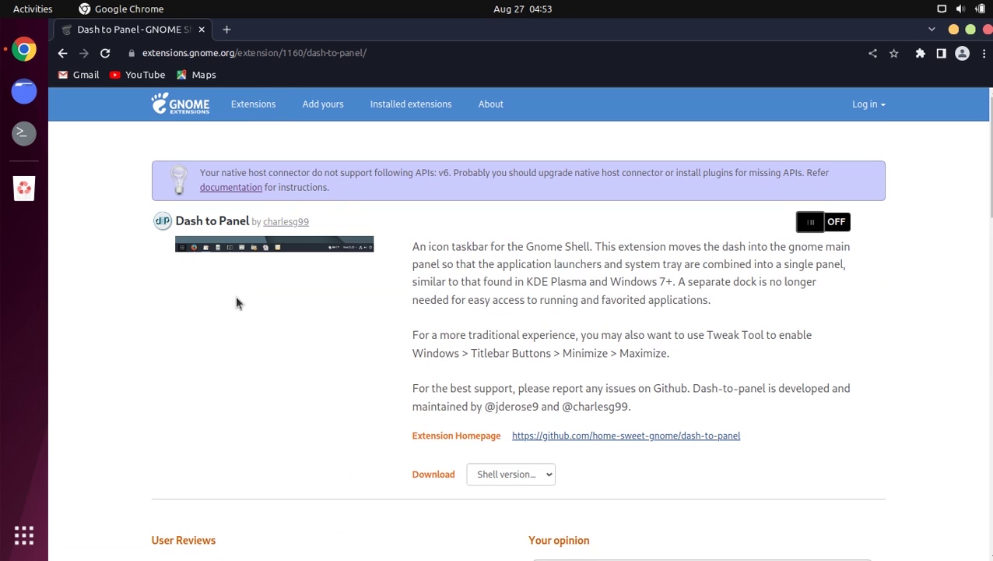
click(817, 226)
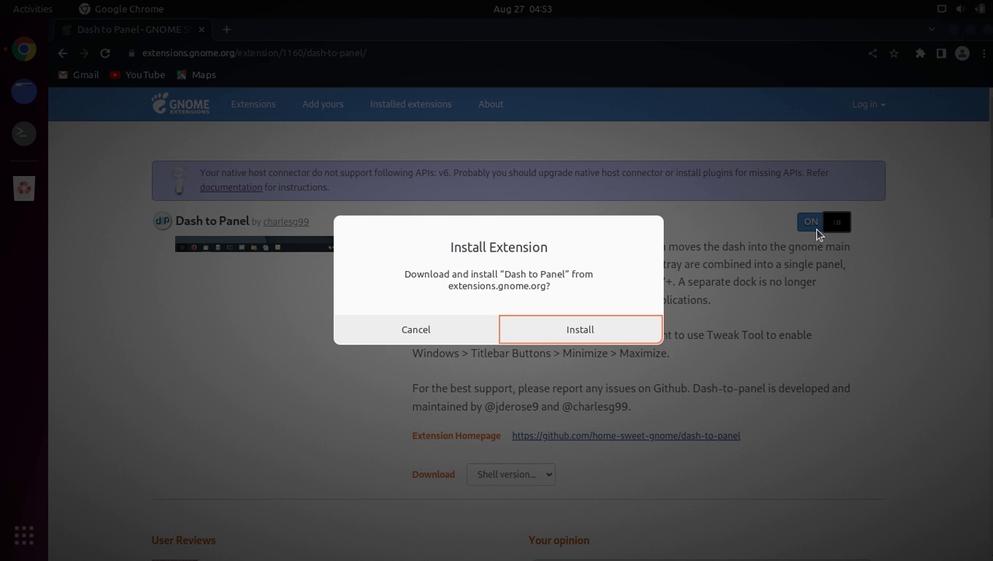
click(611, 321)
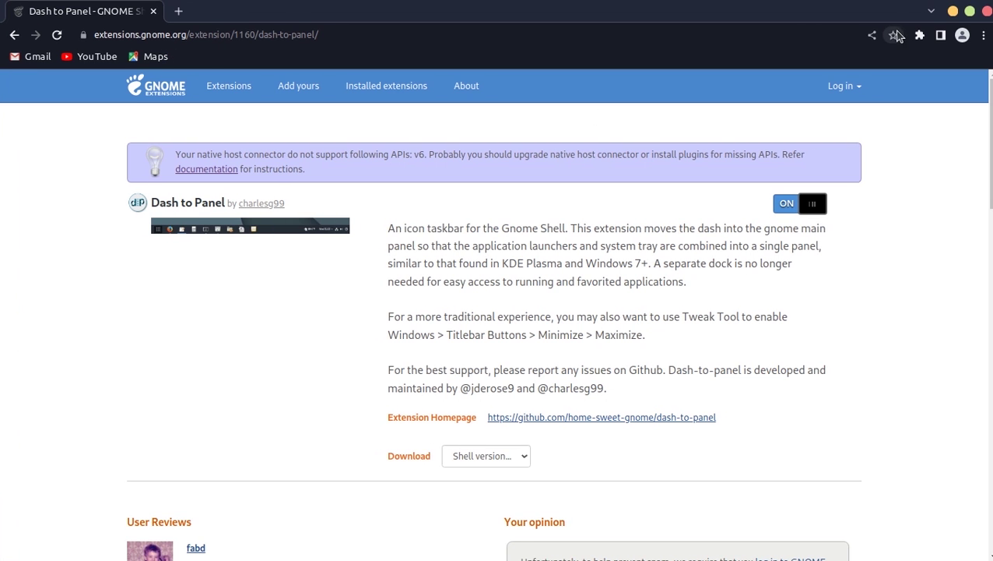
click(953, 12)
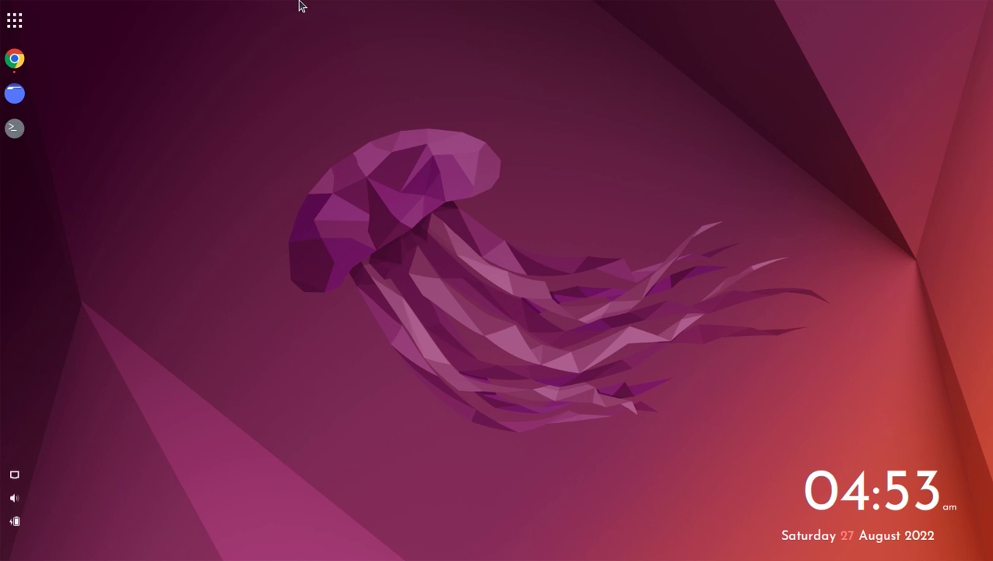
- Open the Dash to Panel settings, set the panel screen position to Right, and close the settings
mouse_move(3, 64)
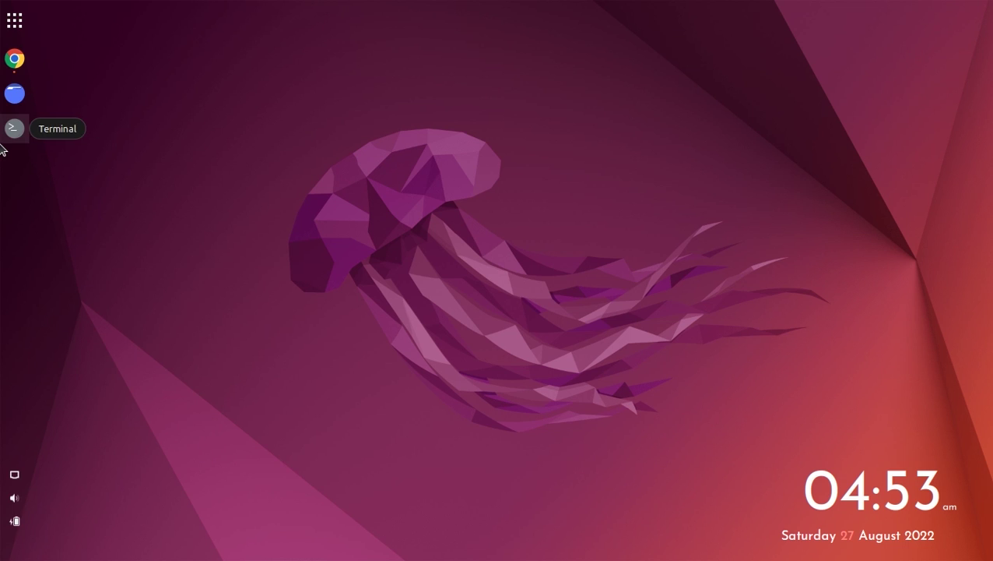
right_click(12, 29)
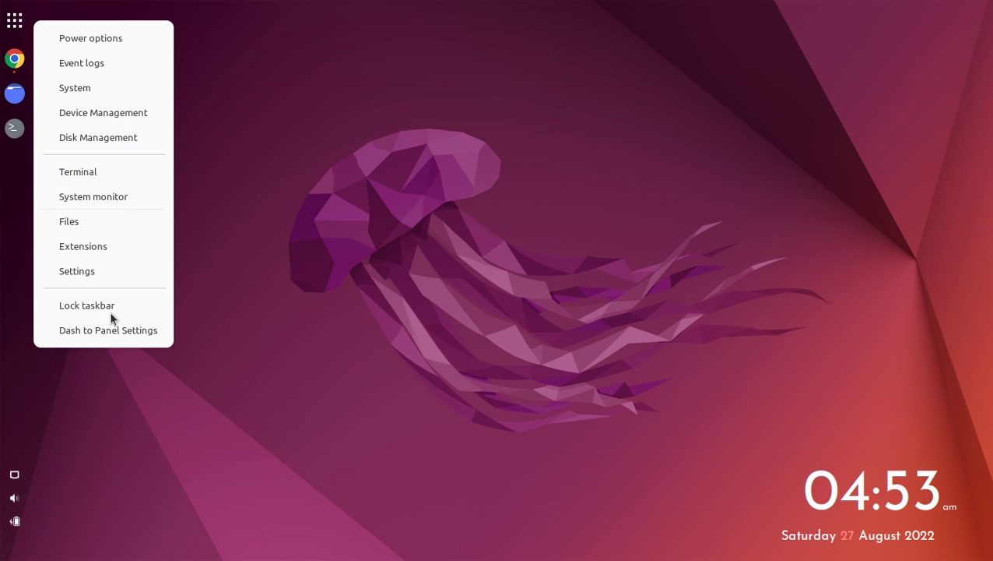
click(122, 335)
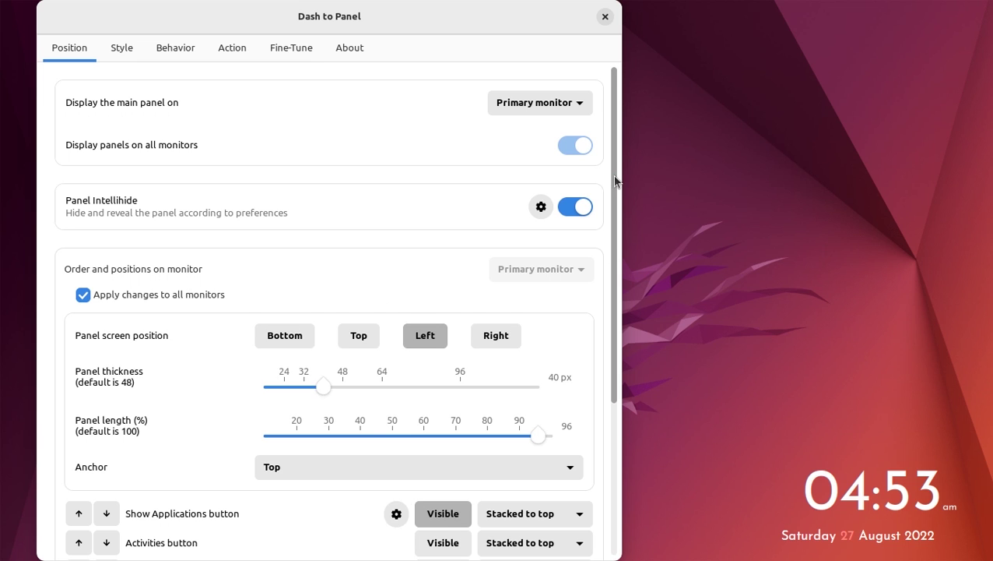
scroll(612, 275, down, 4)
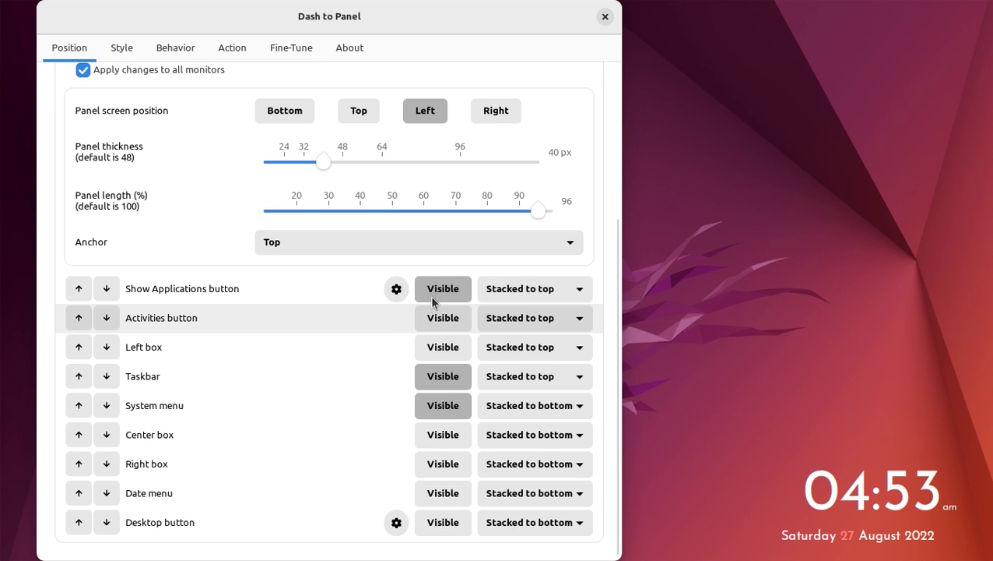
click(500, 114)
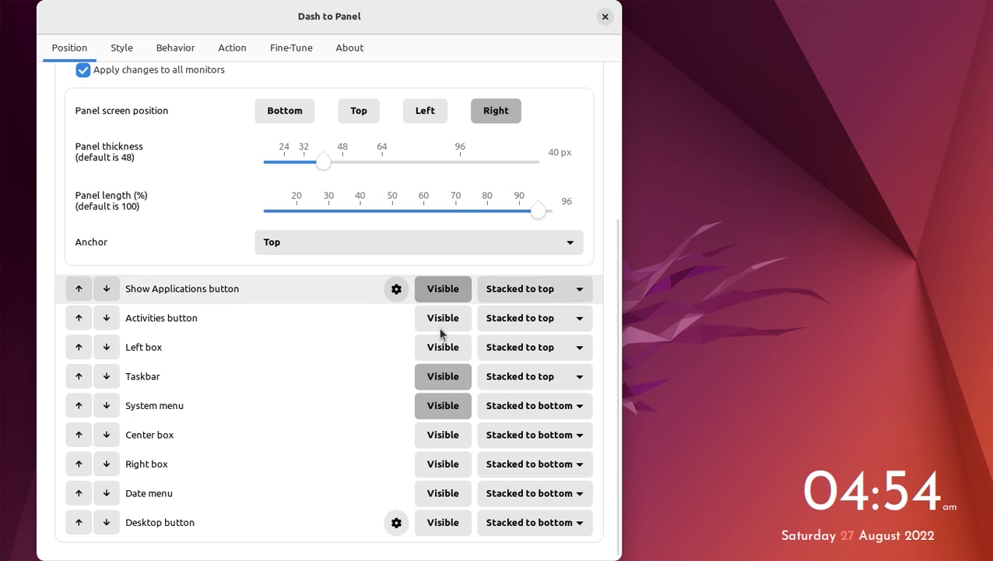
click(605, 17)
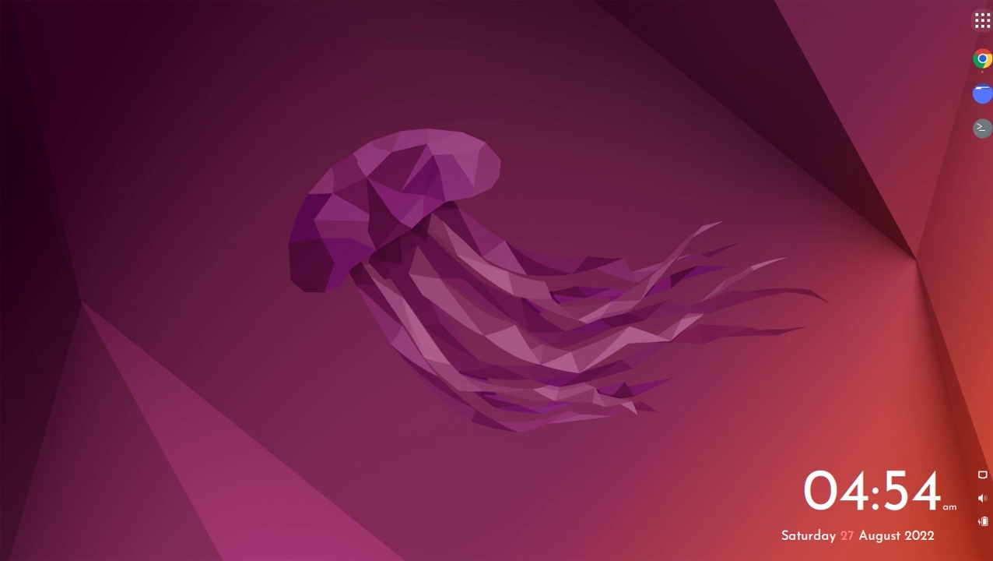
click(982, 58)
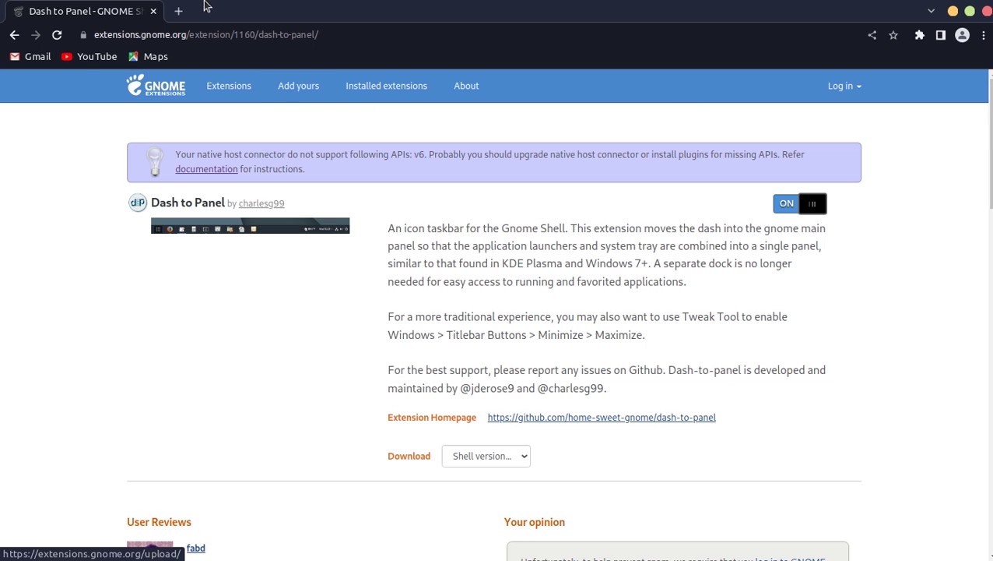
click(179, 11)
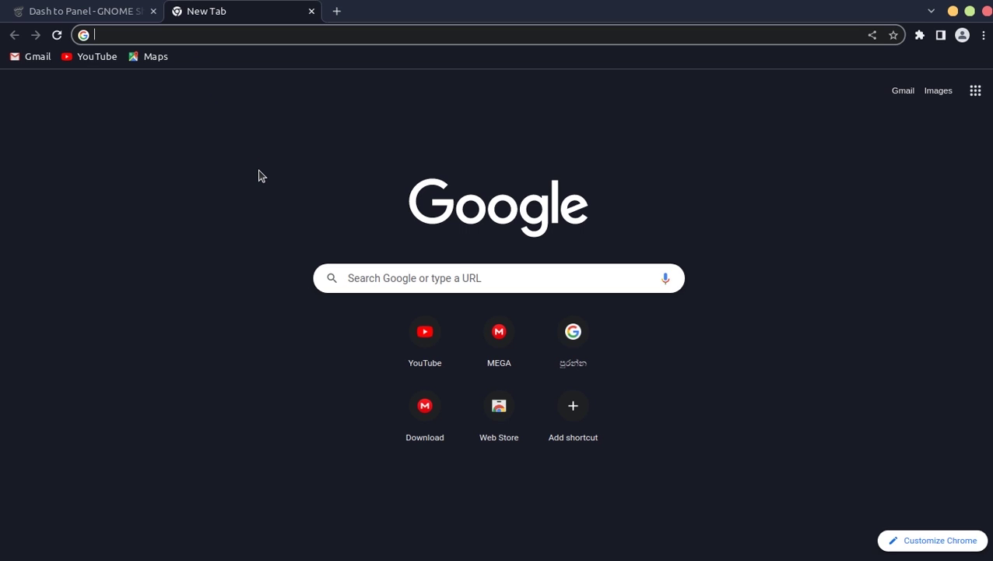
text(plan)
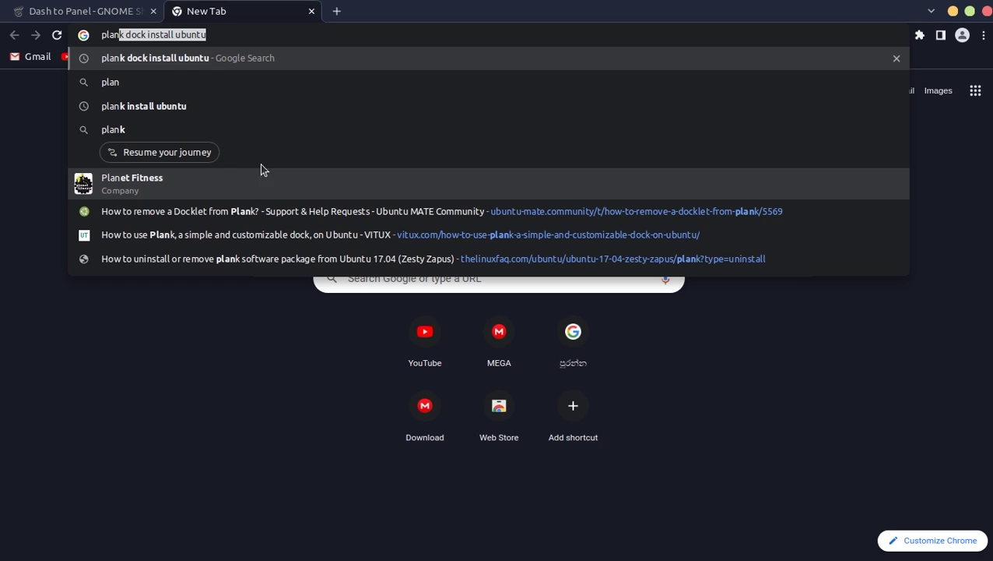
click(987, 11)
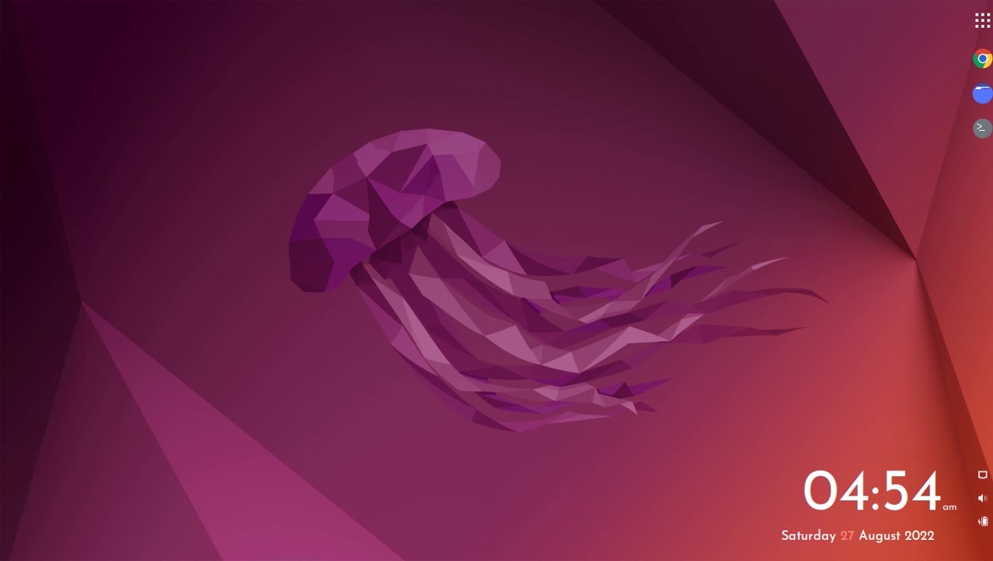
right_click(985, 23)
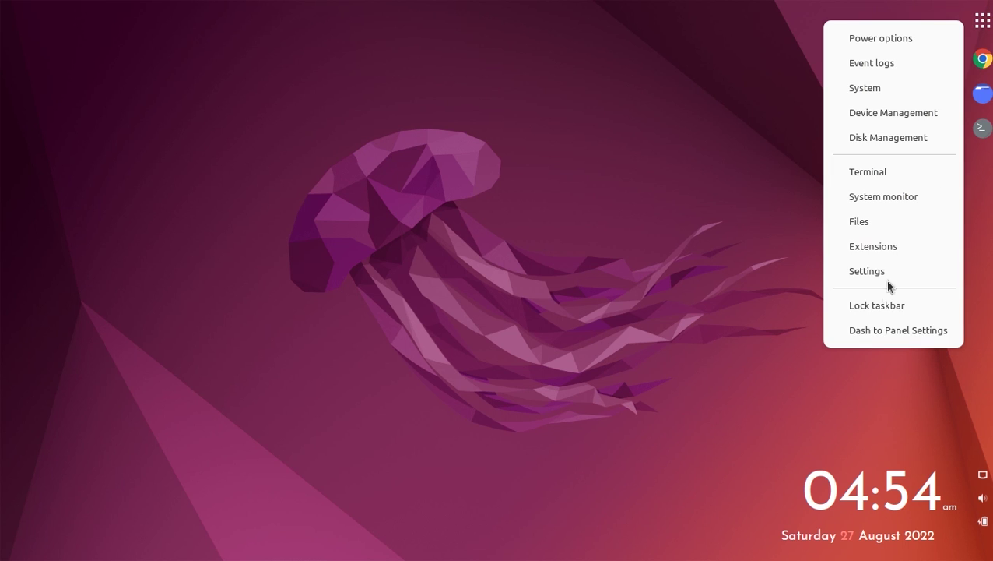
click(897, 340)
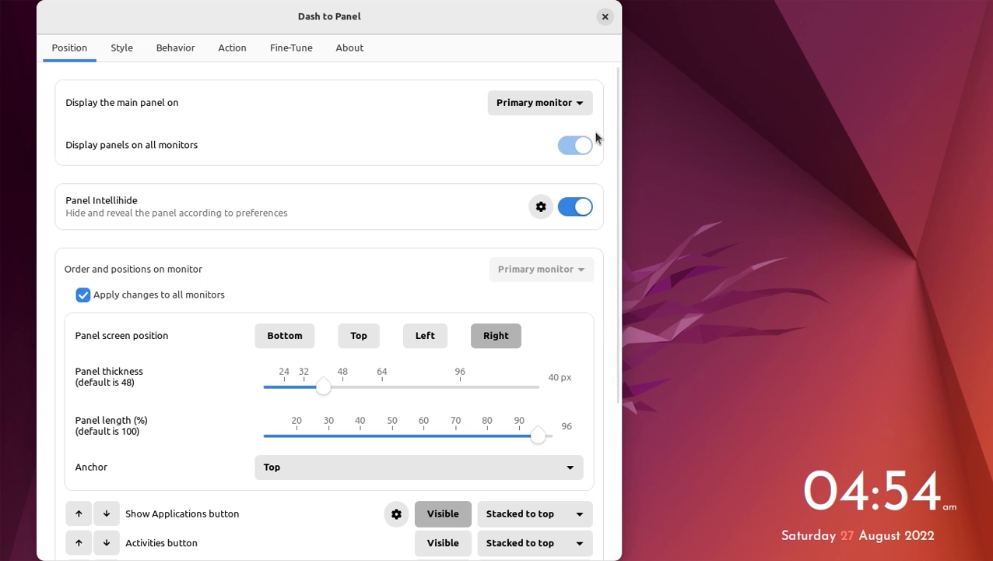
click(605, 17)
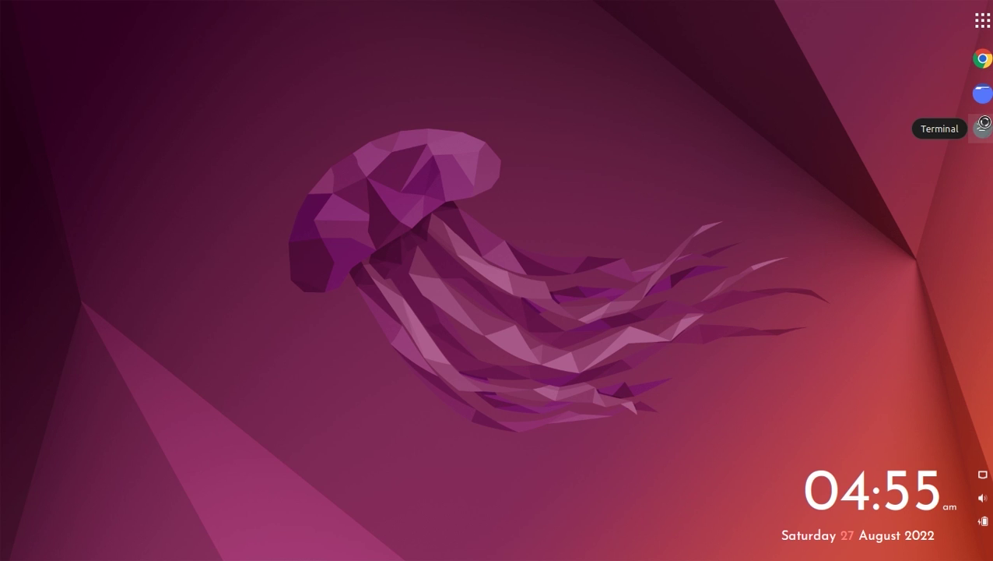
- Switch to Terminal, install Plank with sudo apt-get install plank, authenticate with the account password, and close the terminal
click(983, 126)
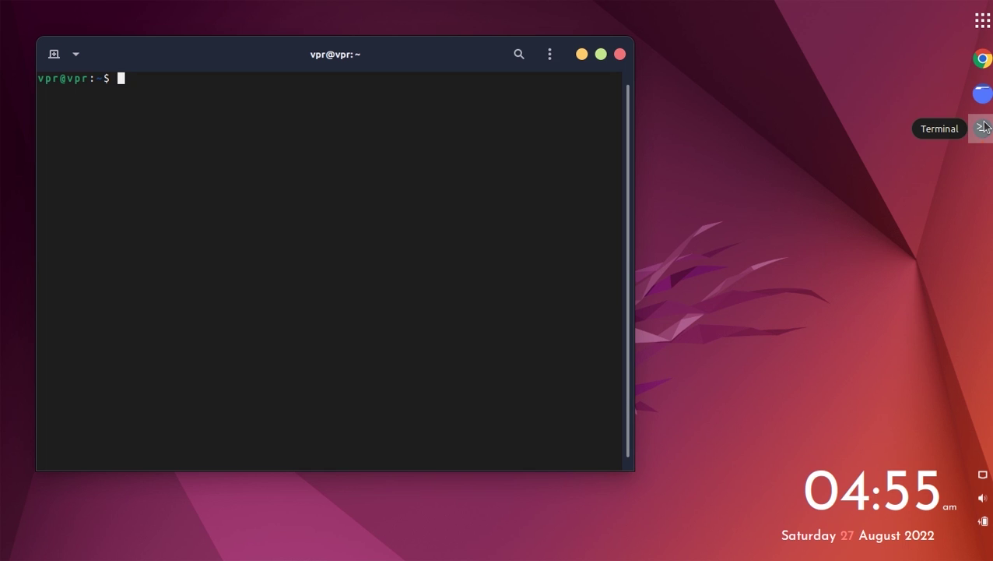
text(sudo apt-get install plank)
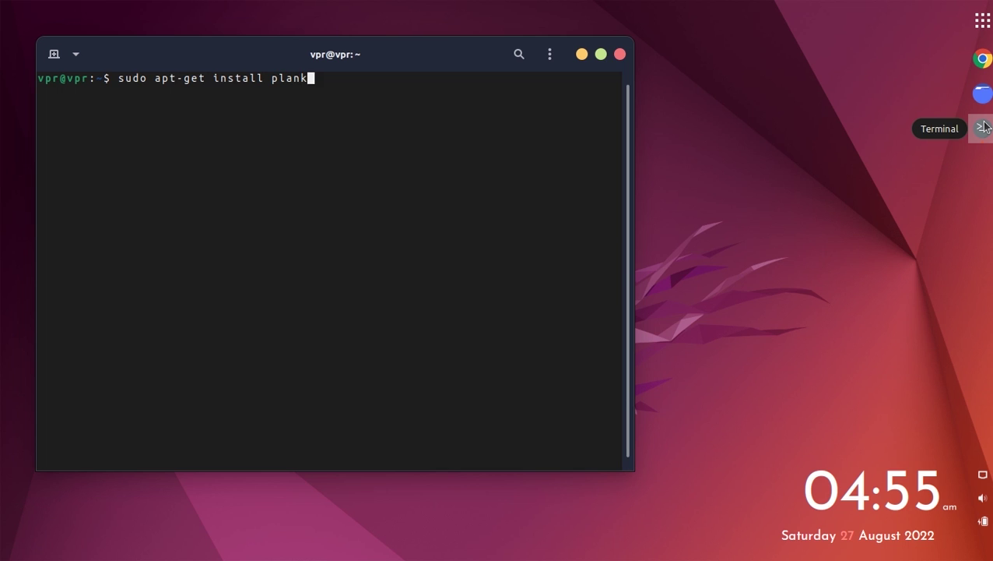
key(Return)
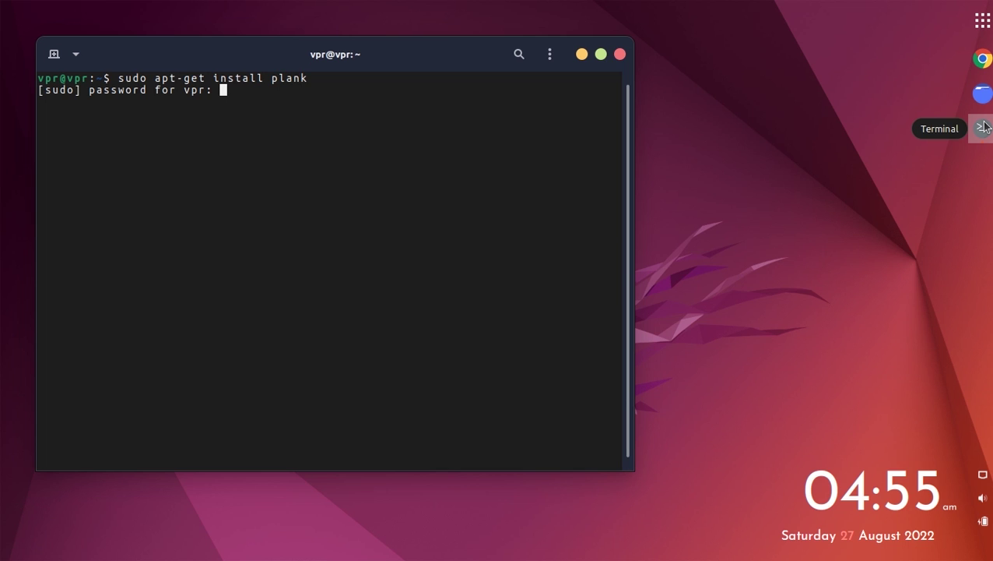
key(Return)
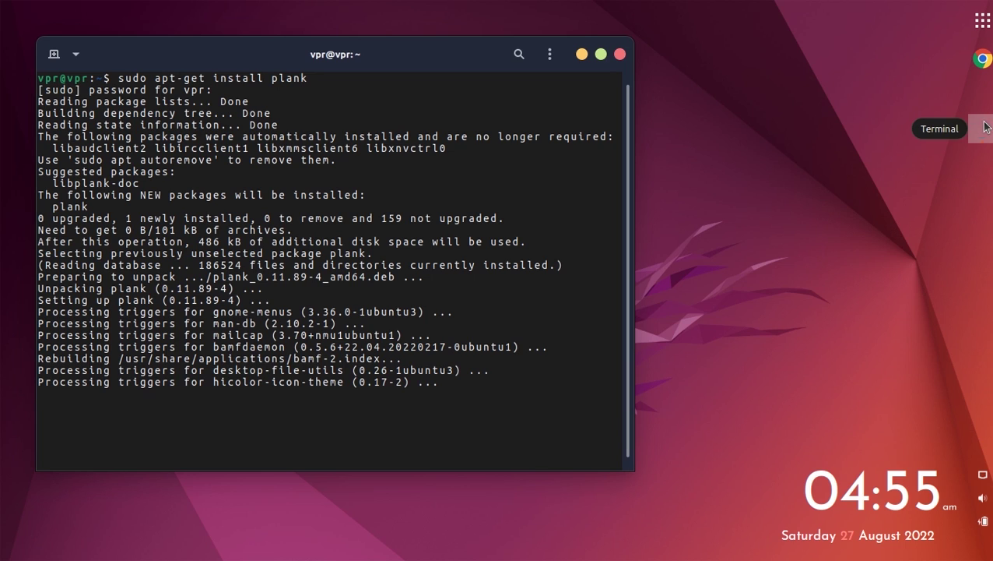
click(982, 127)
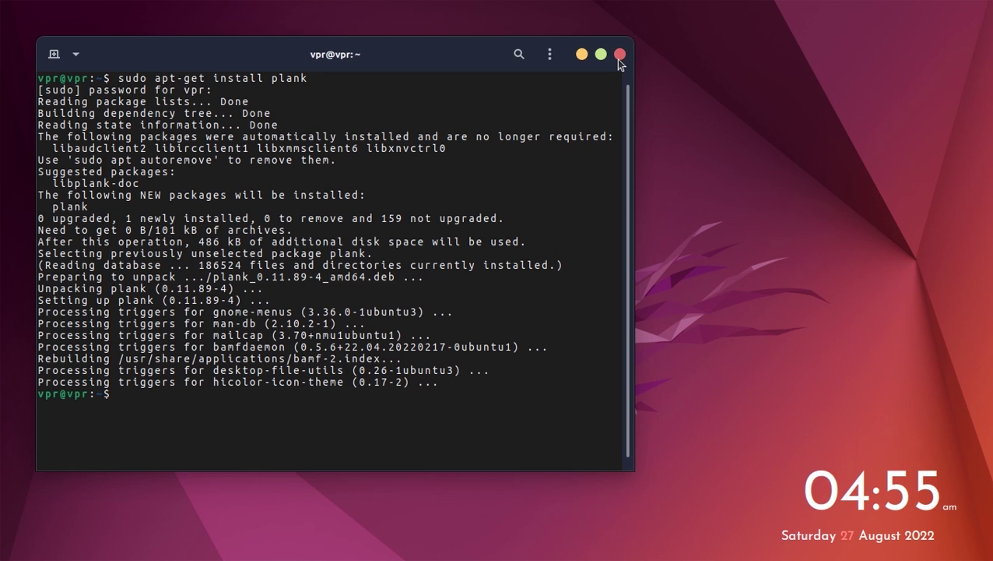
key(super+h)
- Launch the Plank dock from the installed applications
mouse_move(988, 31)
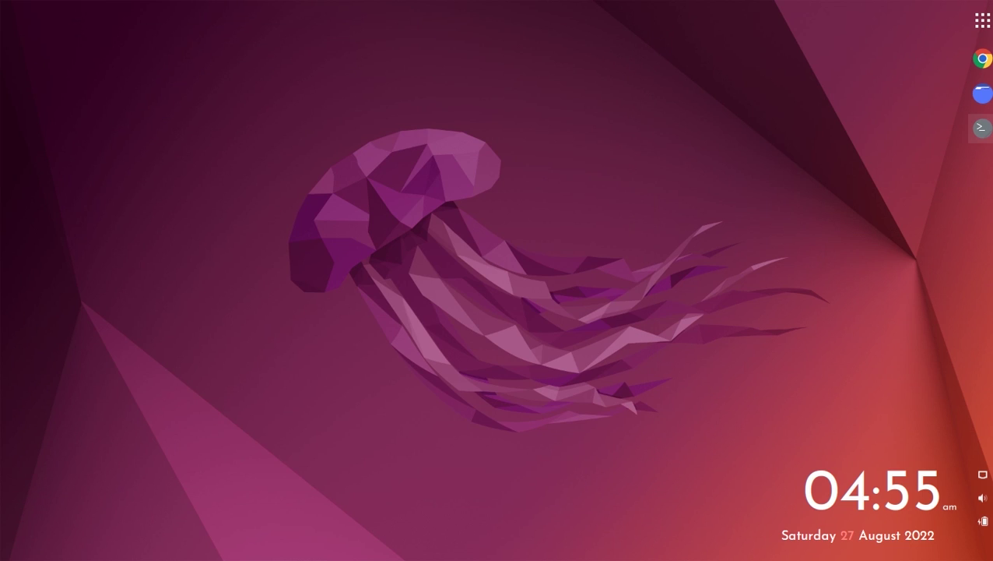
click(987, 28)
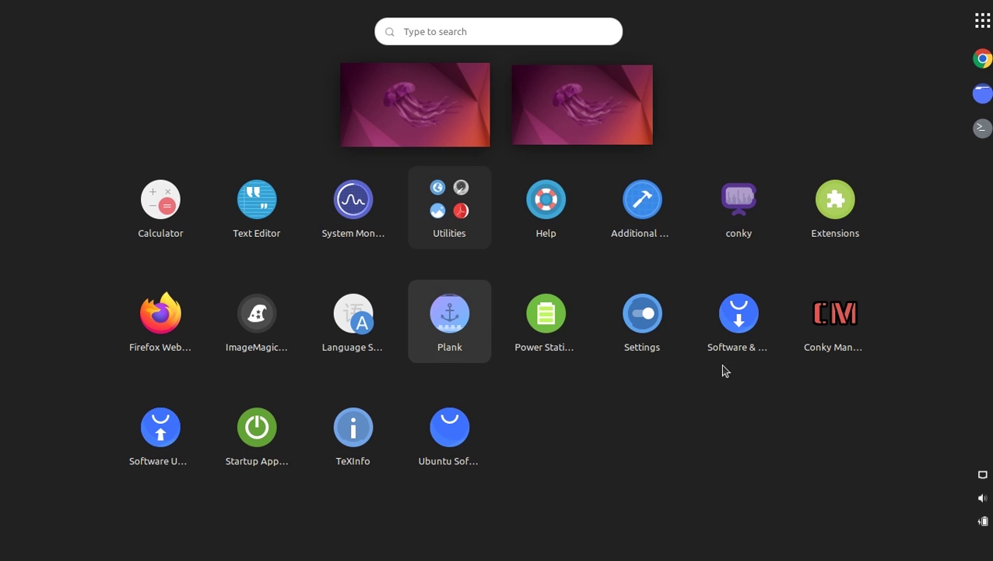
click(985, 19)
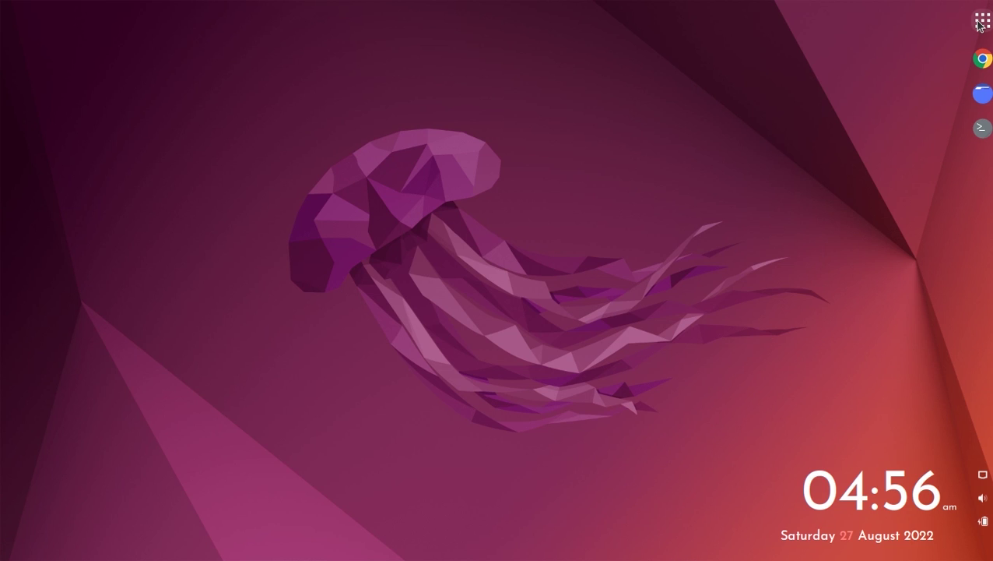
click(983, 19)
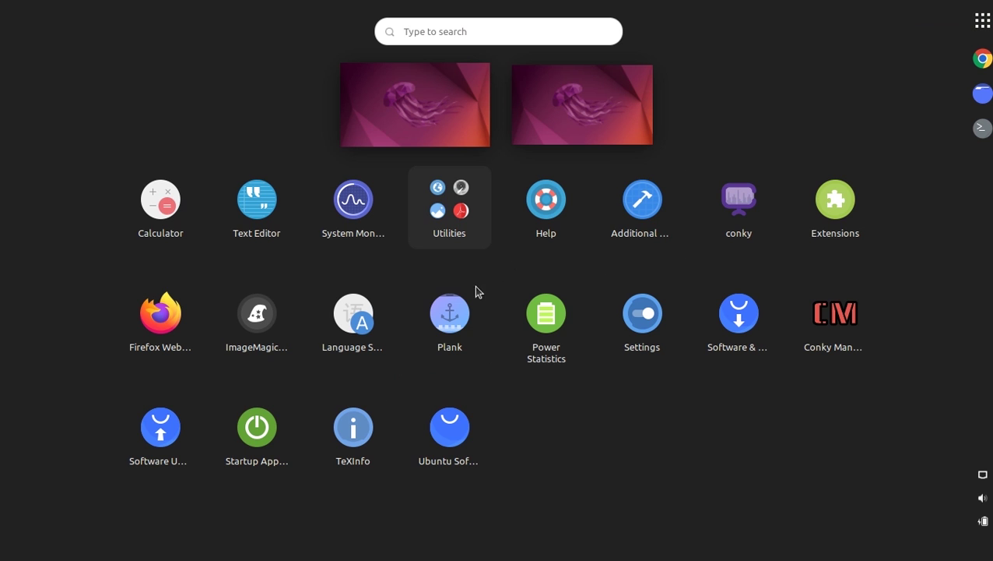
click(455, 313)
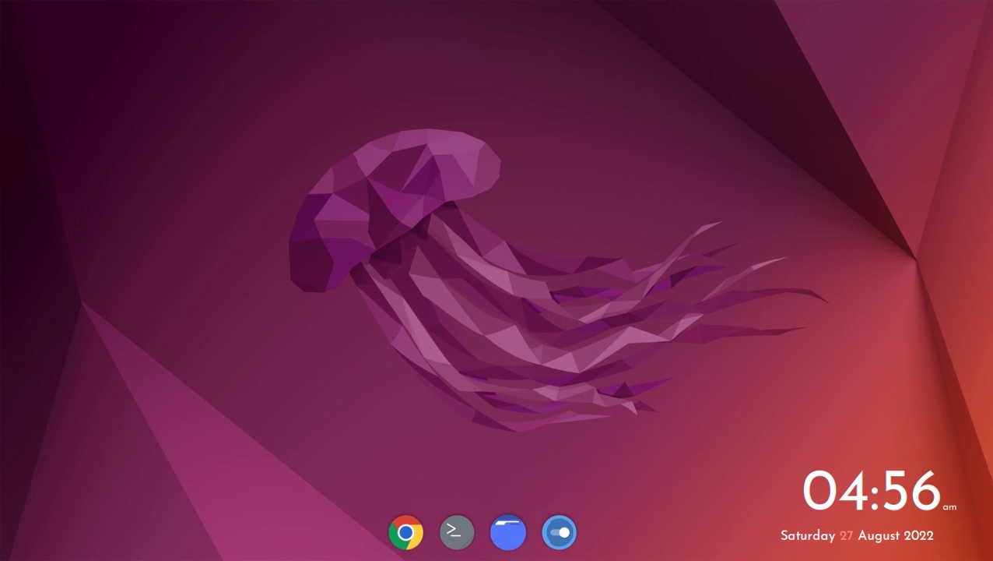
- Open the Plank preferences, set the dock position to Left and the centre alignment offset to 94, and close the preferences
mouse_move(983, 128)
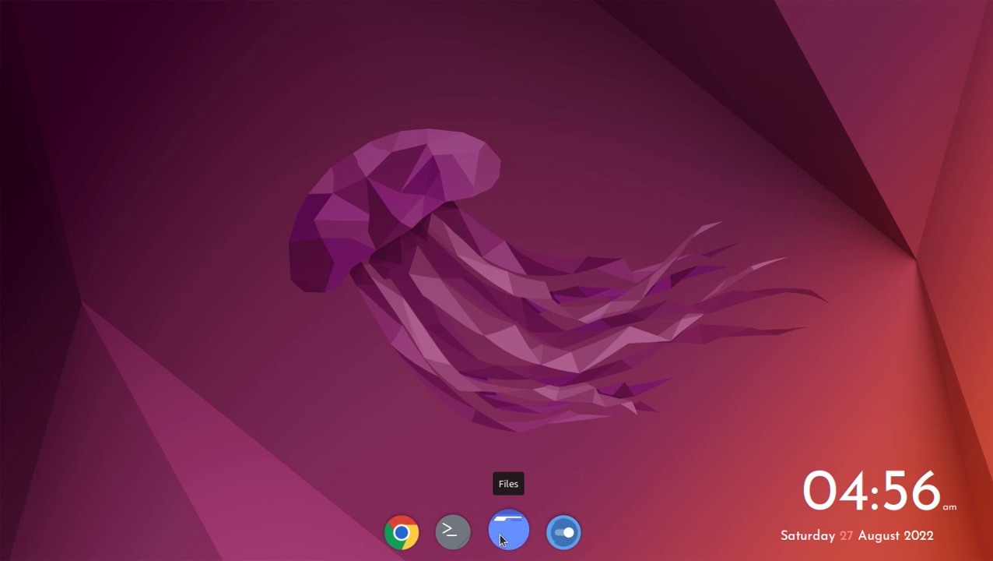
right_click(501, 538)
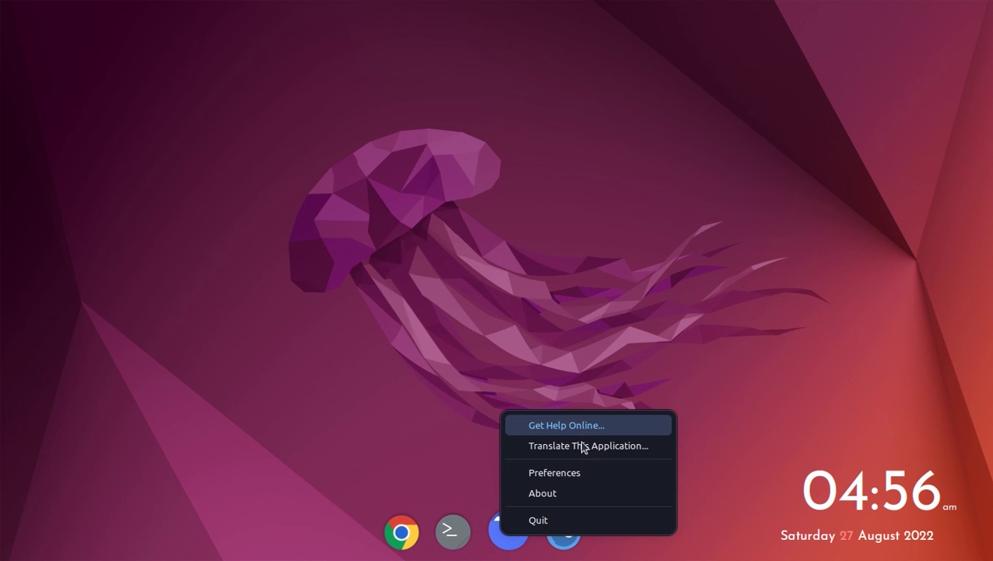
click(554, 472)
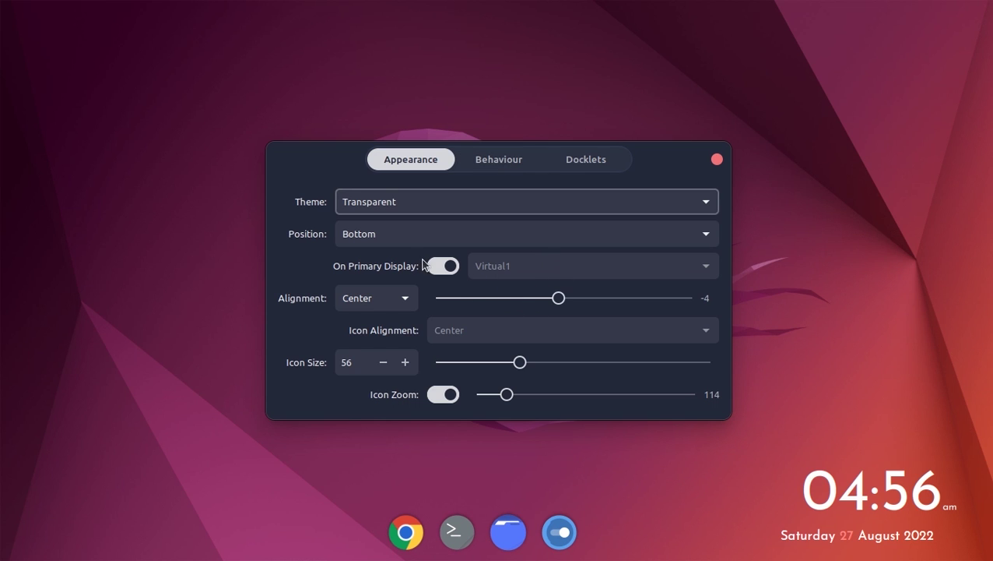
click(447, 242)
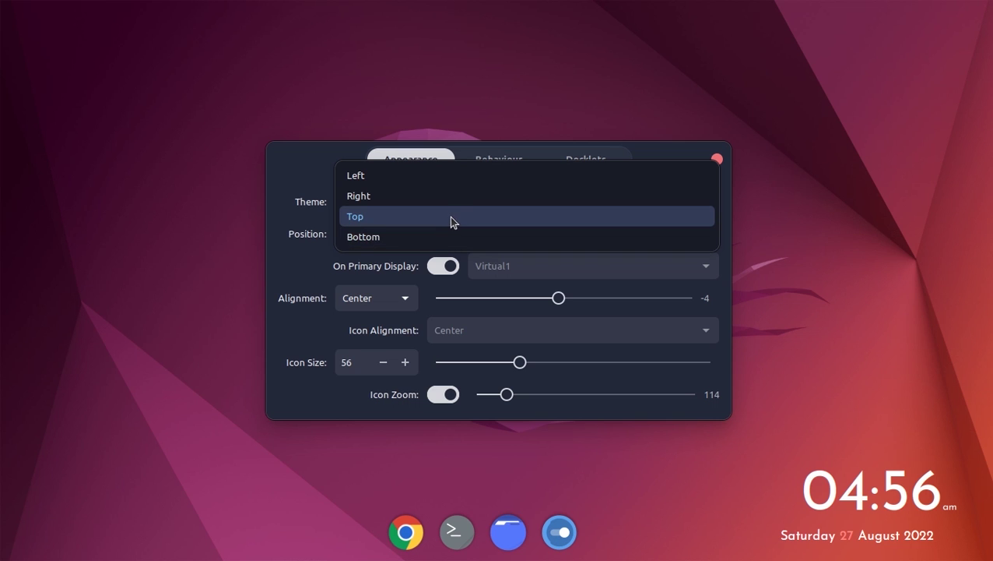
click(460, 175)
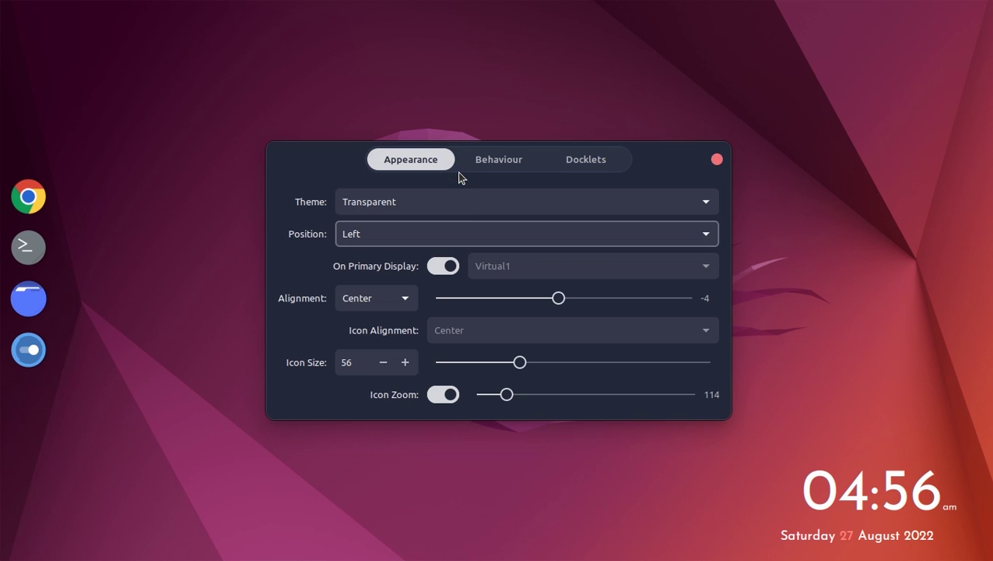
drag(559, 300, 685, 308)
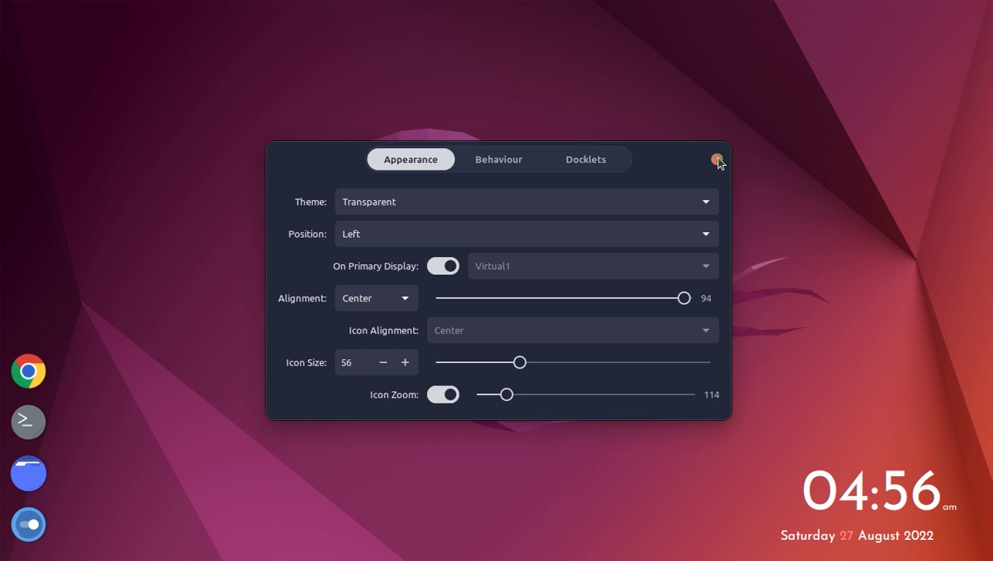
click(717, 159)
- Examine the panel position and element visibility options in the Dash to Panel settings, and close the settings
mouse_move(984, 23)
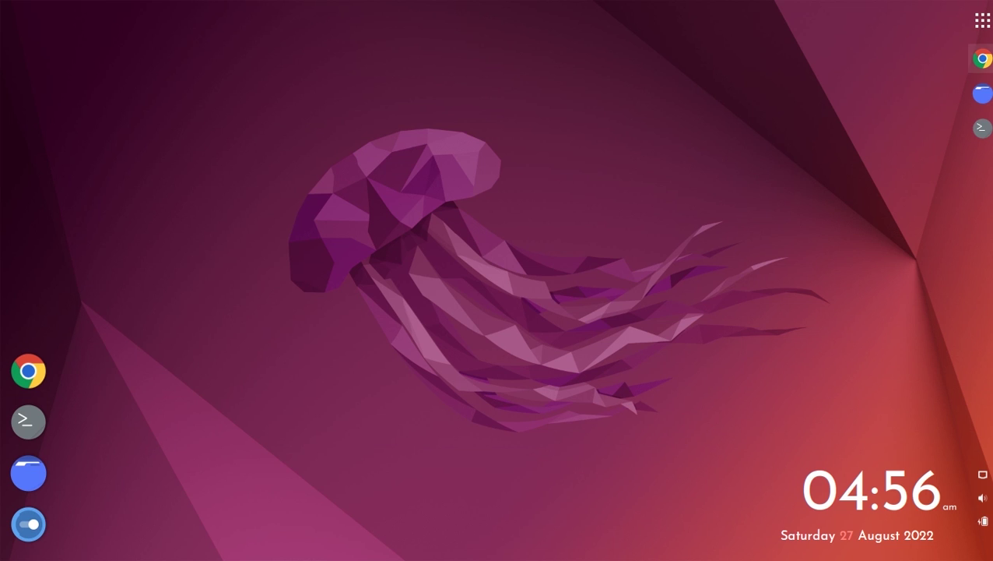
right_click(984, 23)
click(878, 339)
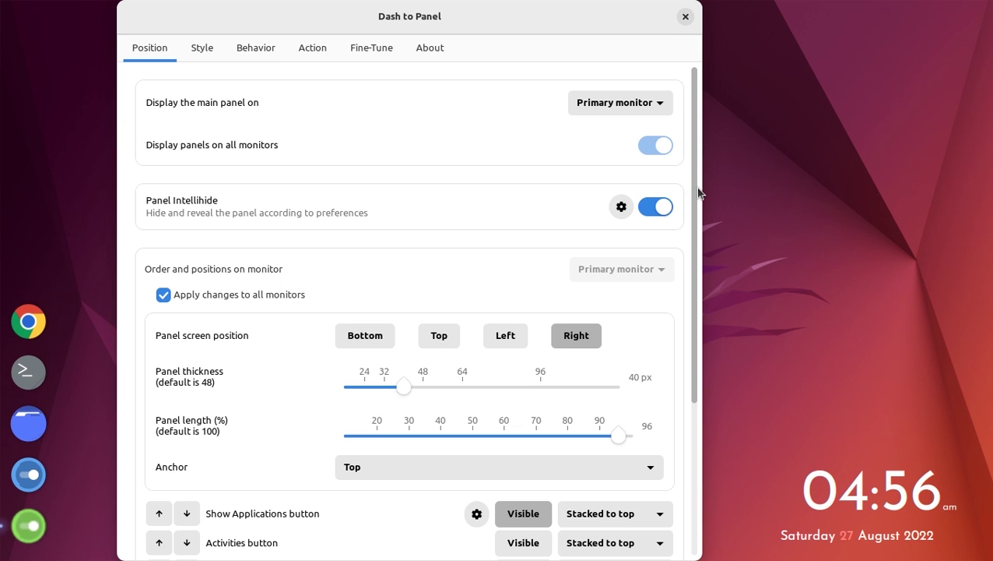
drag(699, 190, 702, 336)
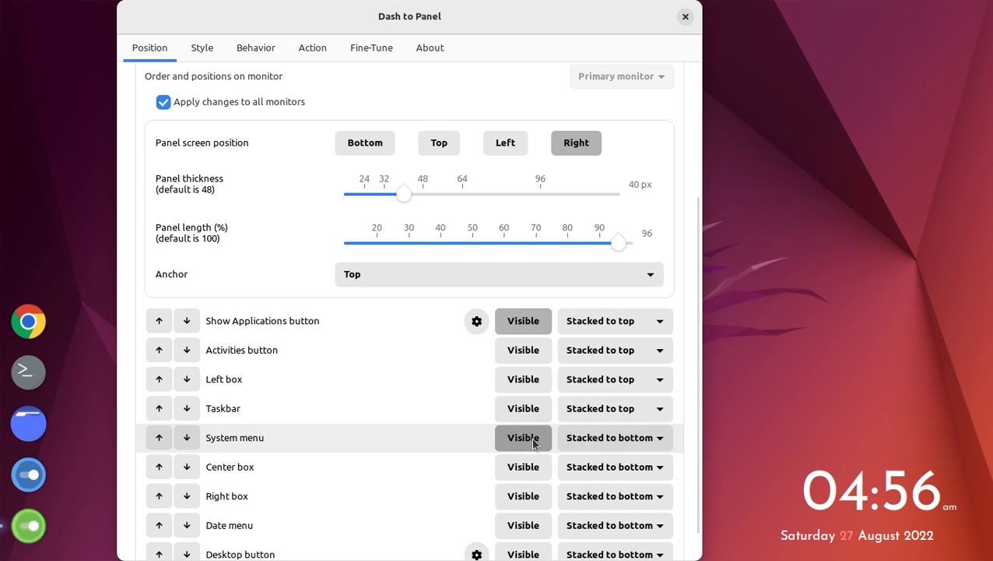
click(685, 17)
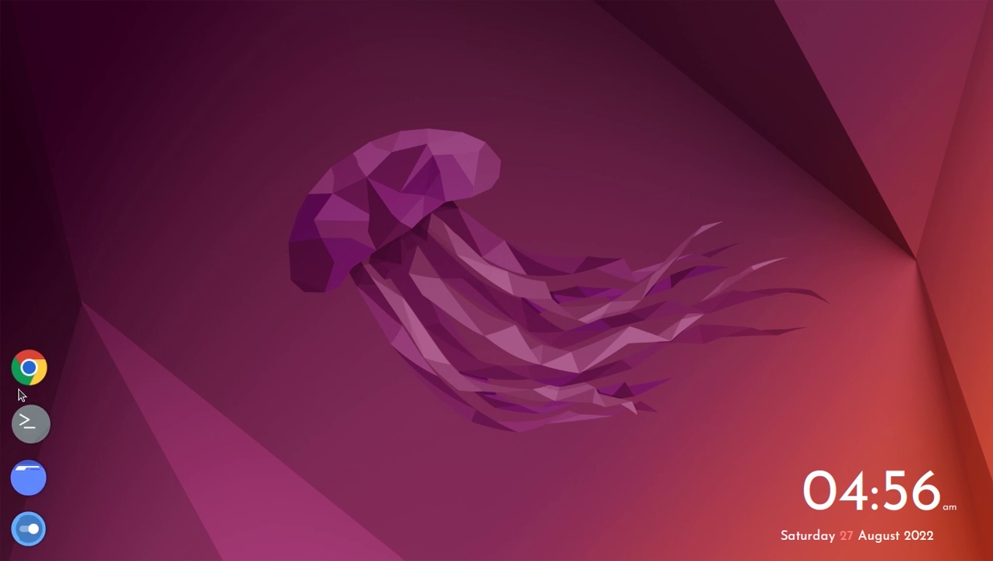
- Switch to Files, look through the sources folder inside Downloads, and minimize the file manager
click(29, 473)
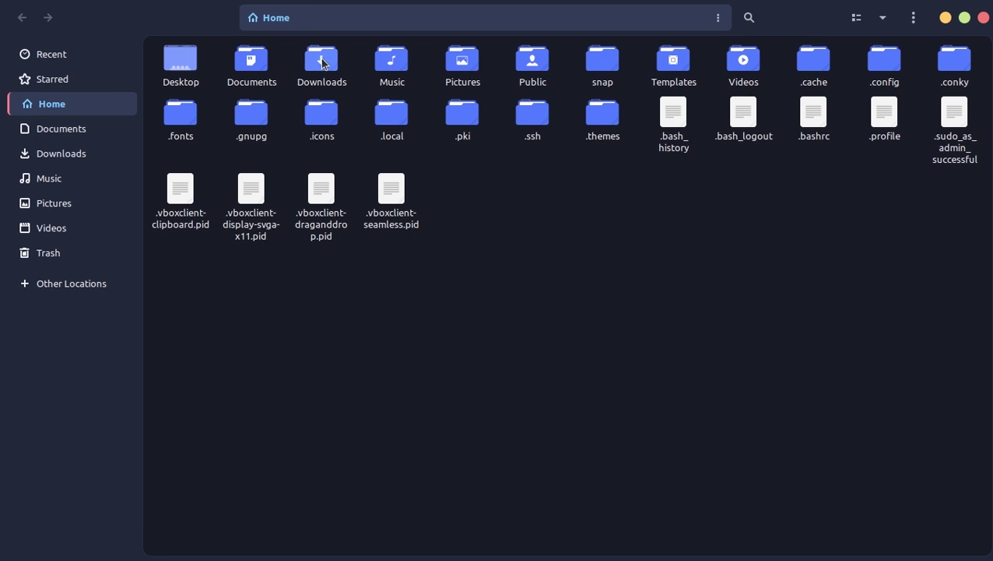
double_click(323, 64)
click(179, 69)
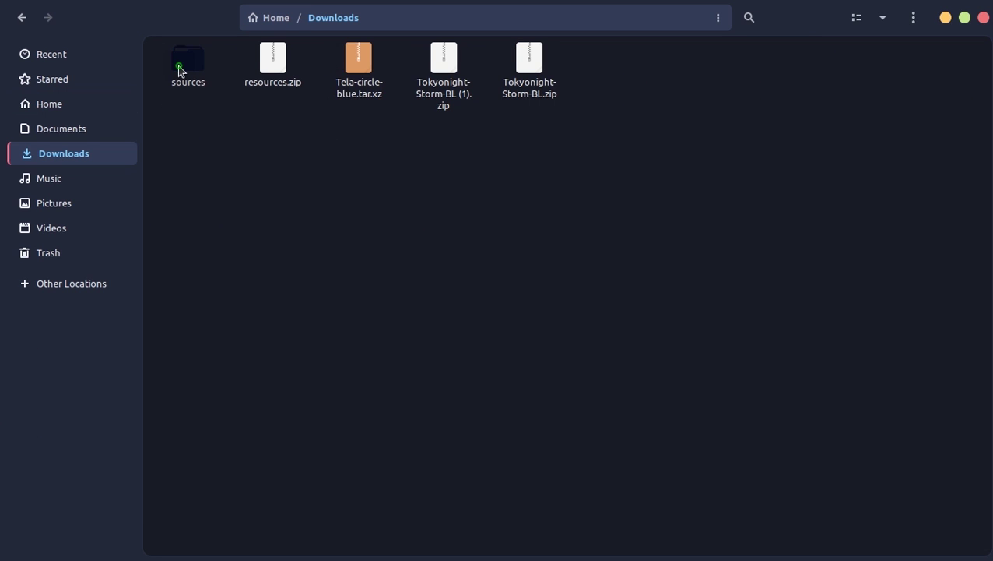
double_click(179, 68)
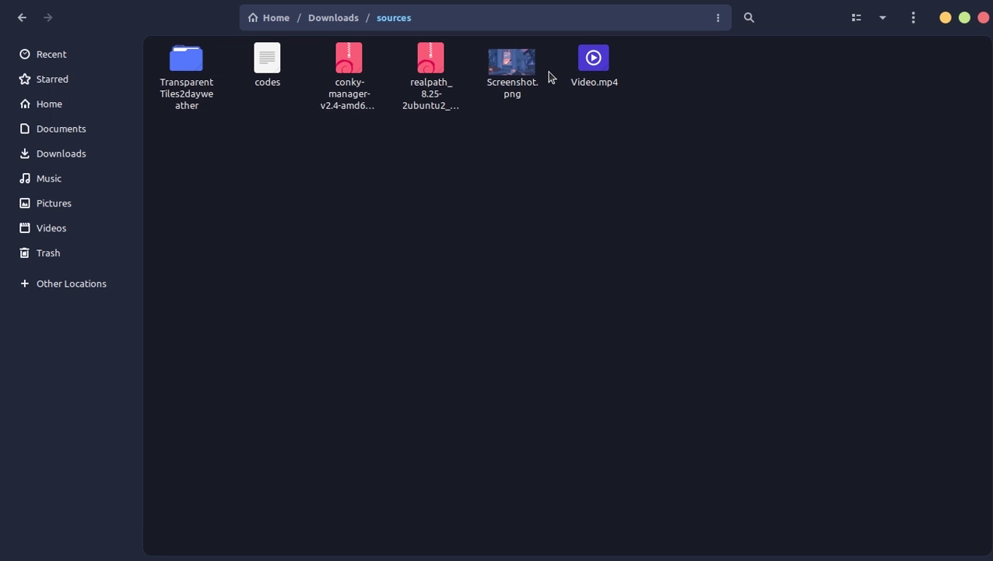
click(944, 18)
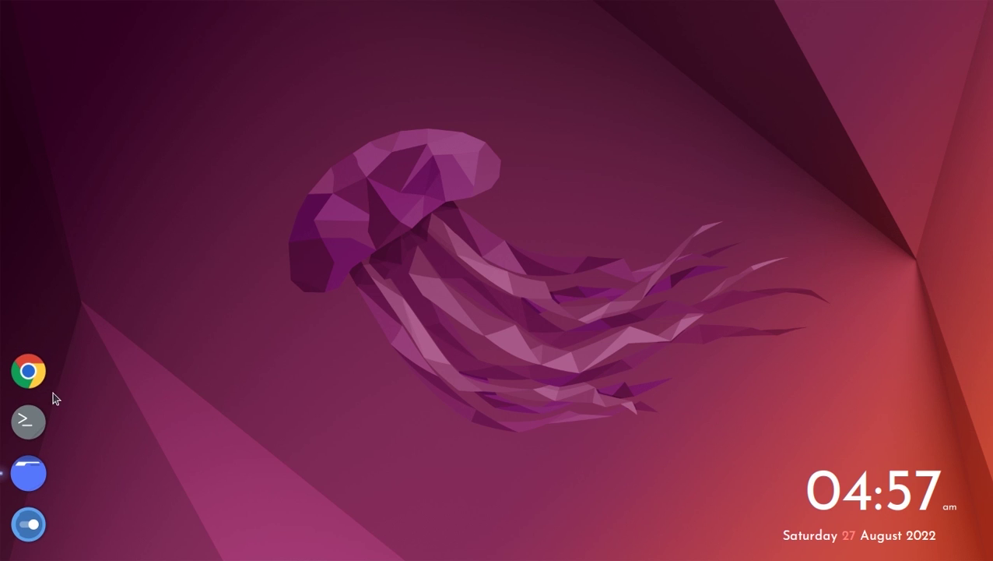
- Switch to Chrome, search the web for "download komorebi", and open the cheesecakeufo/komorebi GitHub repository
click(30, 372)
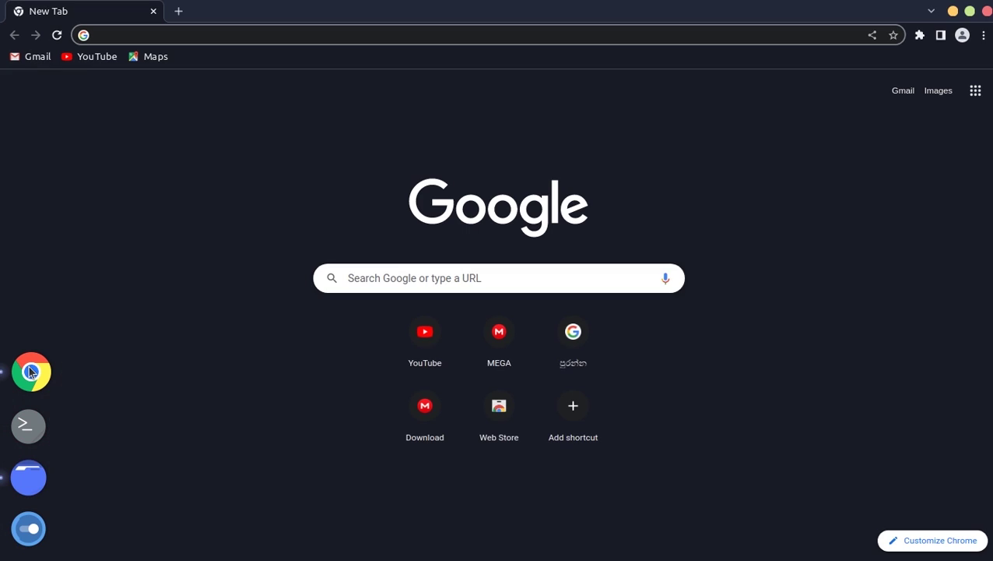
text(dow)
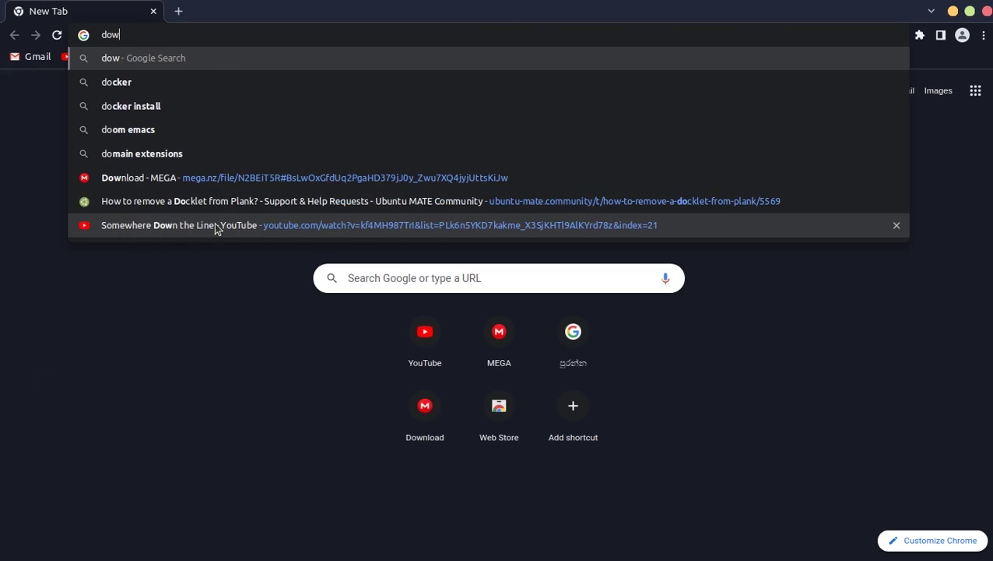
text(nloa)
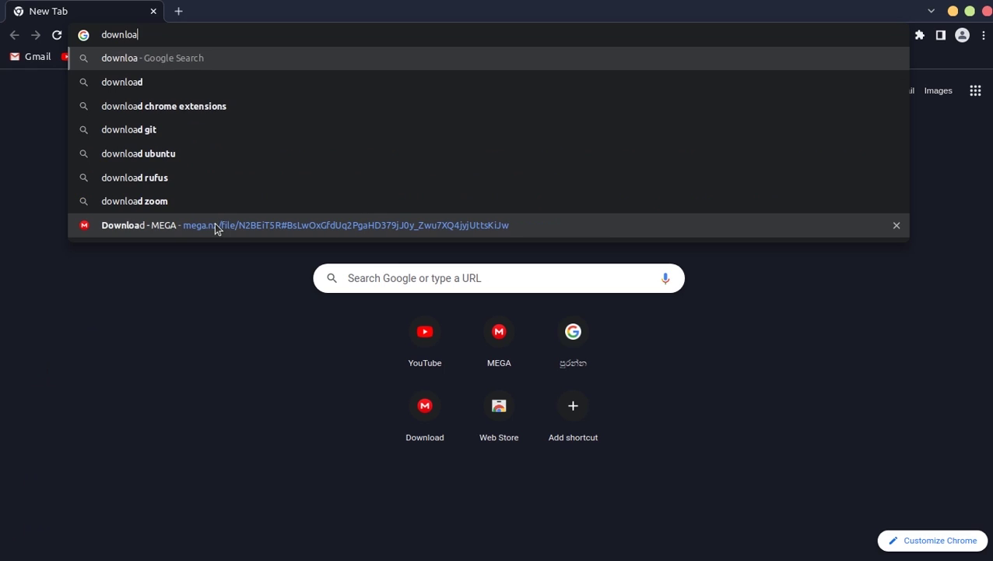
text(d ko)
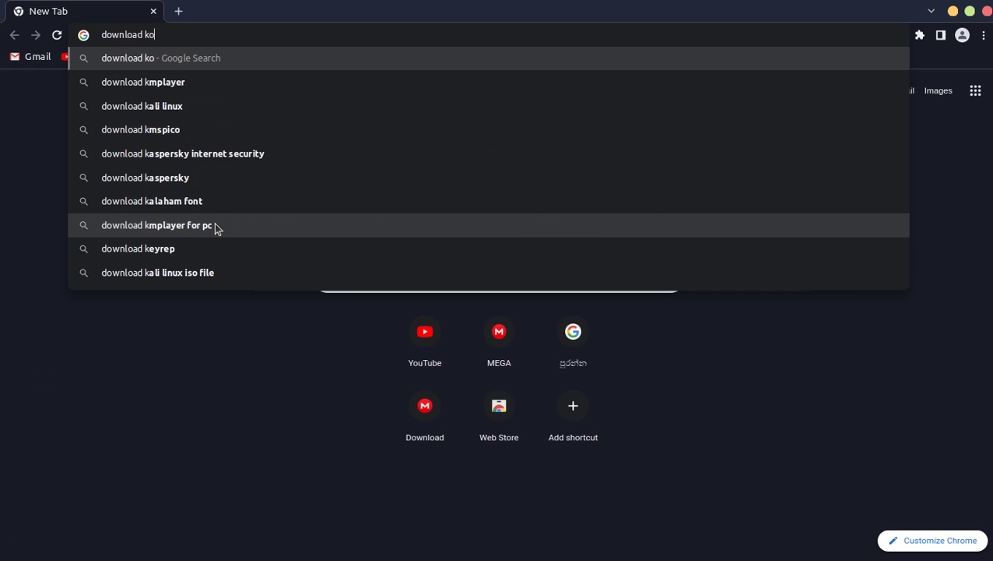
text(more)
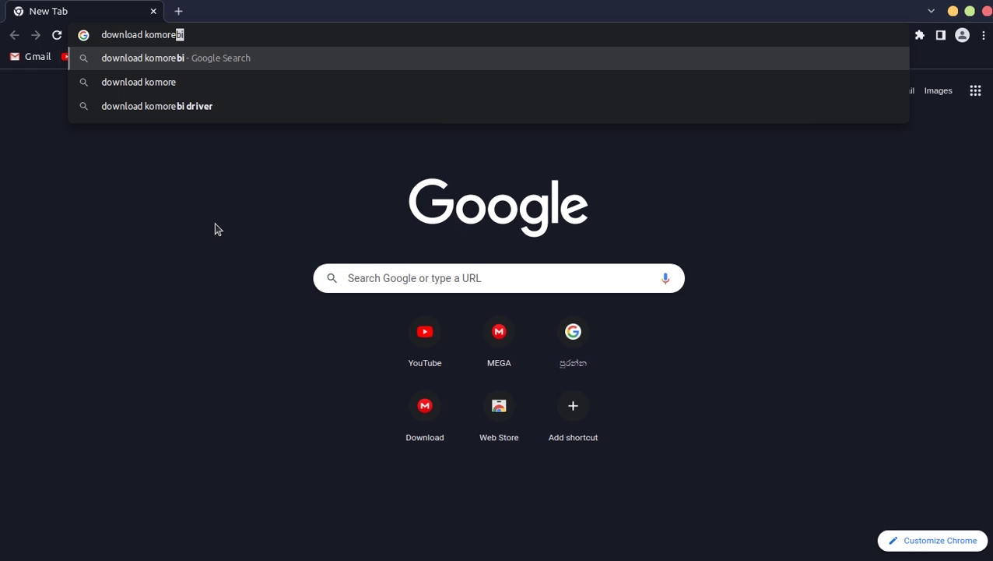
key(Return)
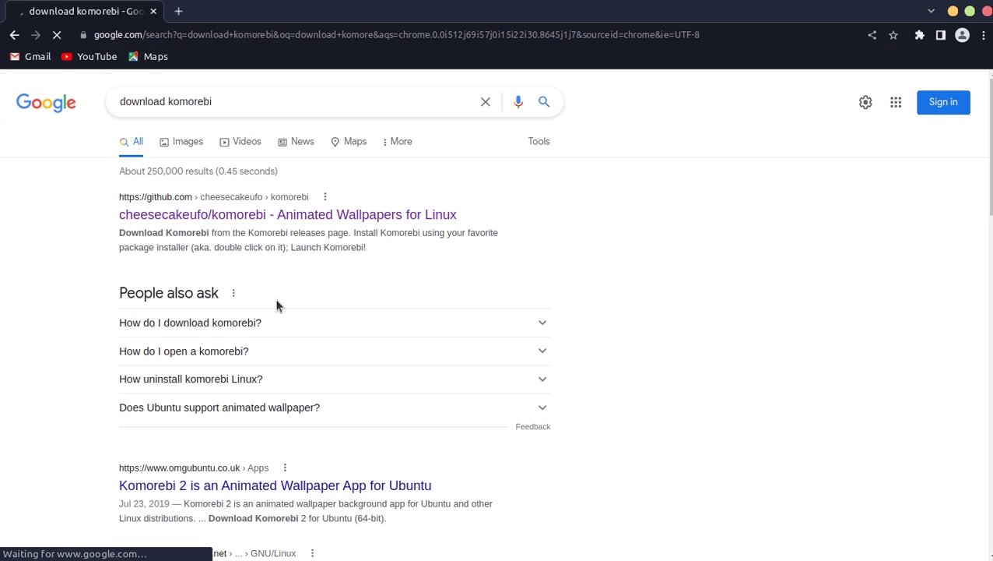
click(269, 214)
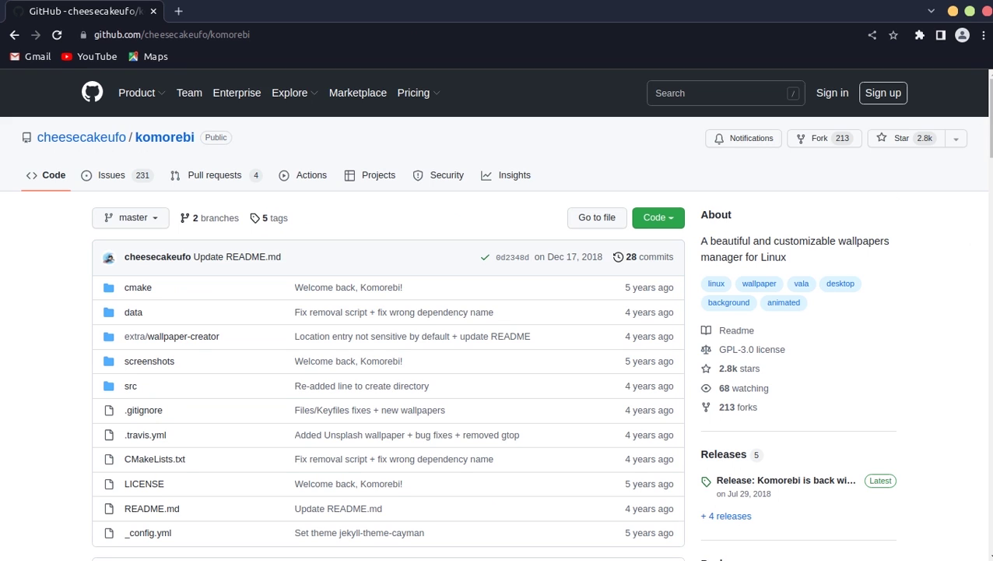
- Download komorebi-2.1-64-bit.deb from the Komorebi releases page linked in the README, and close the browser
key(super+Down)
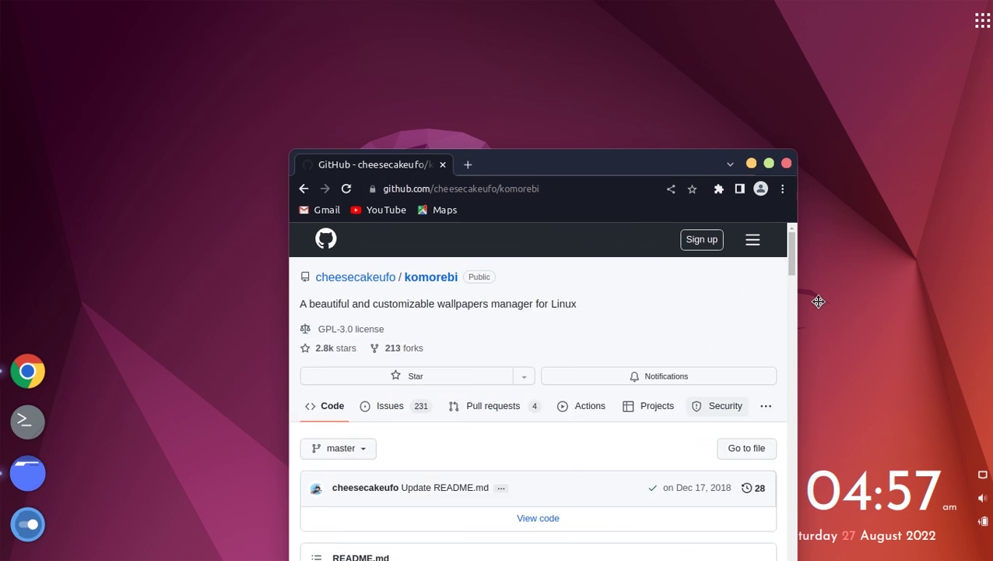
click(769, 163)
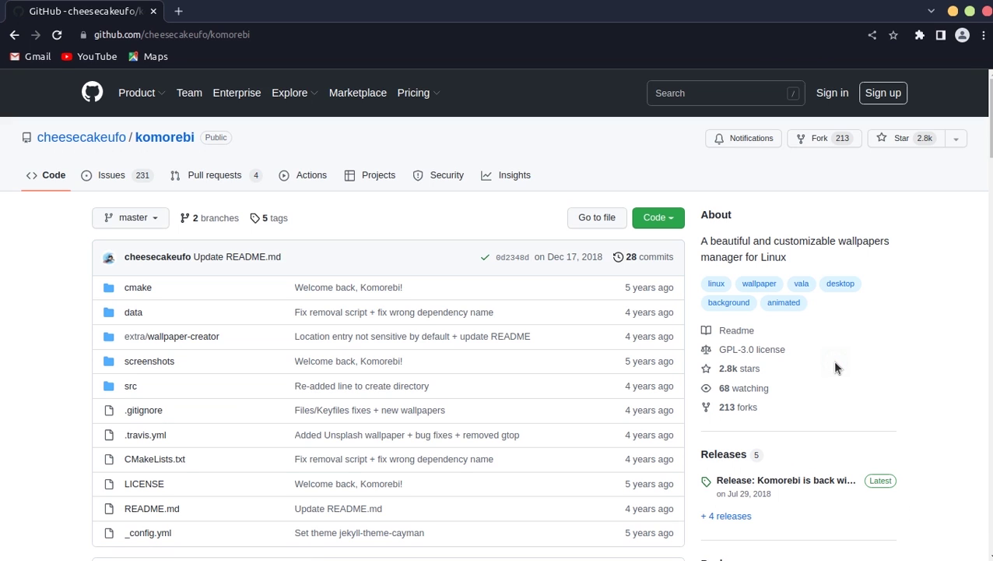
scroll(835, 367, down, 7)
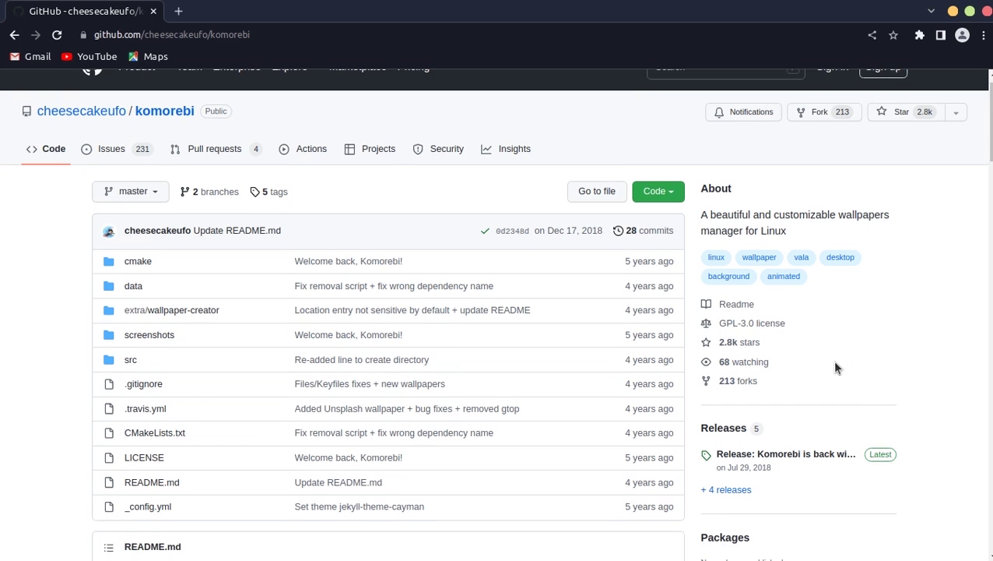
scroll(835, 367, down, 9)
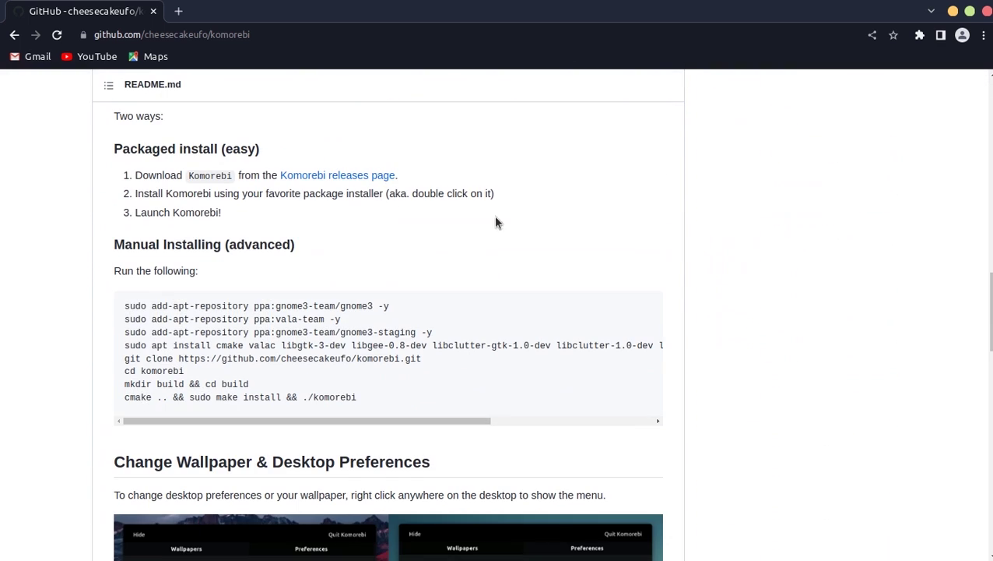
click(333, 175)
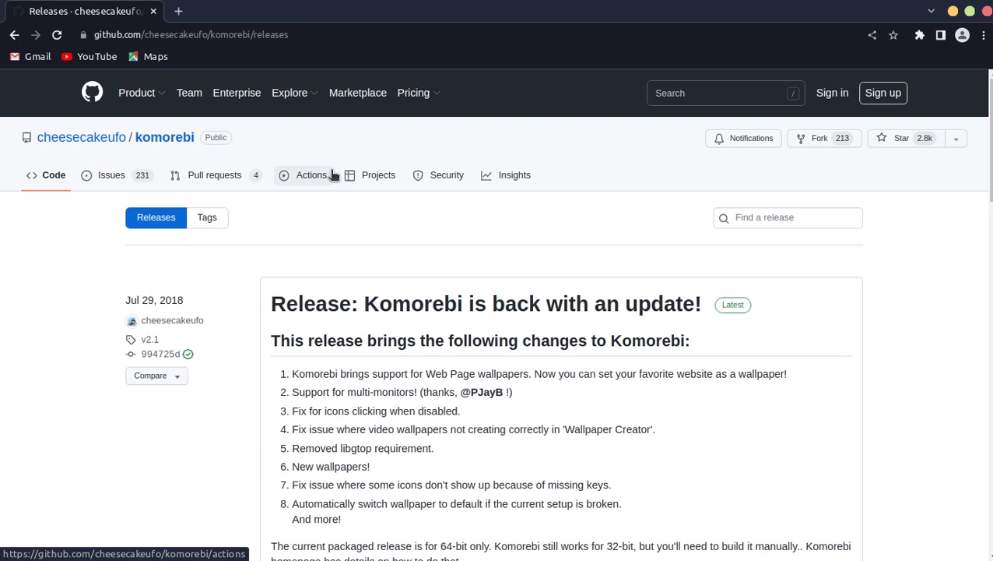
scroll(334, 175, down, 5)
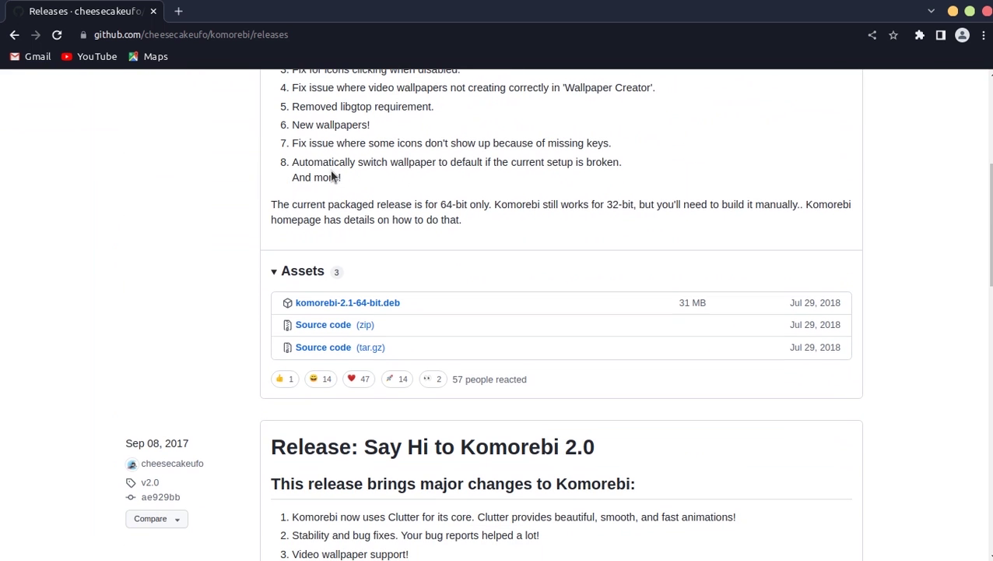
click(381, 310)
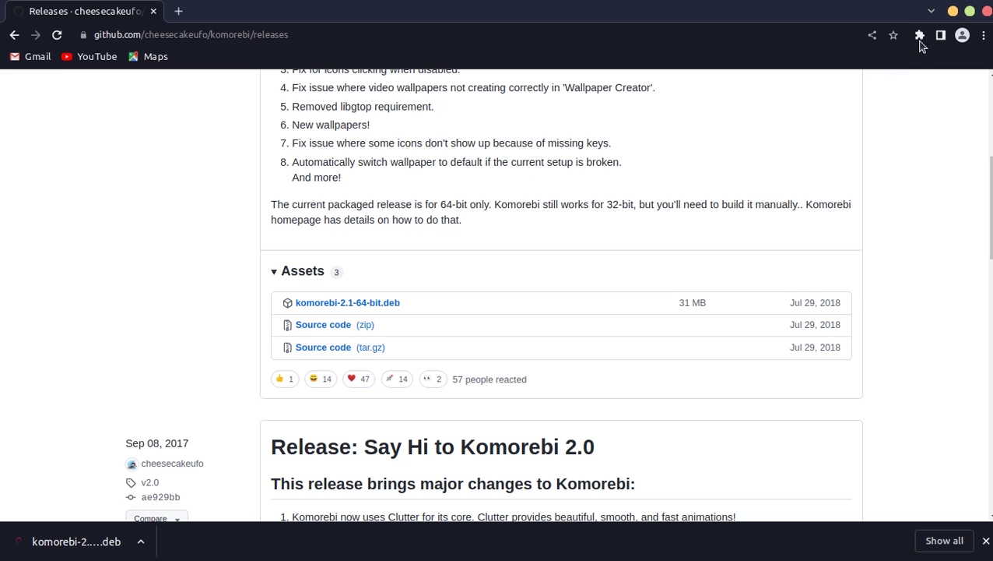
click(986, 11)
- Open a terminal in the Downloads folder from Files and list the folder's contents
mouse_move(2, 475)
click(31, 473)
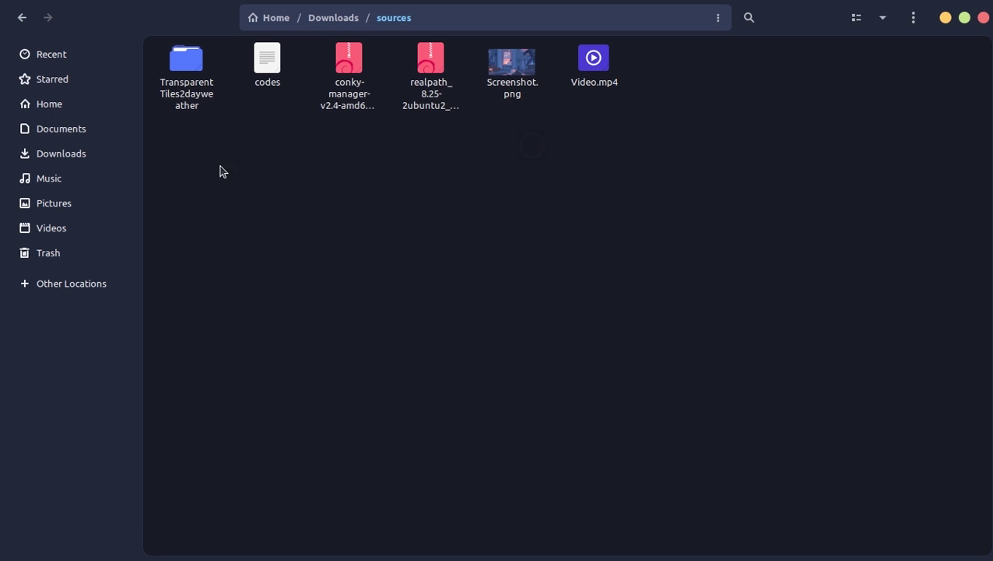
click(96, 153)
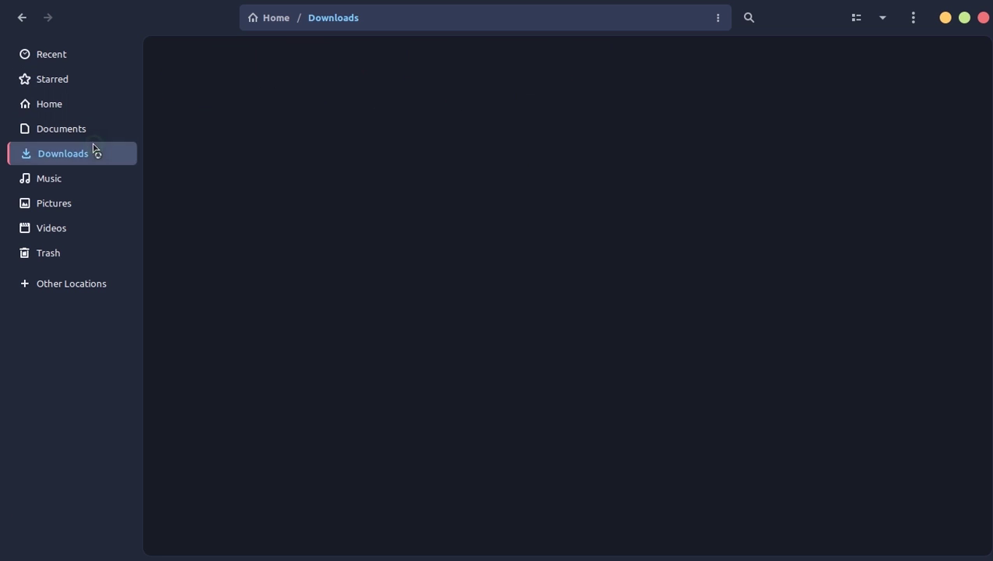
click(413, 181)
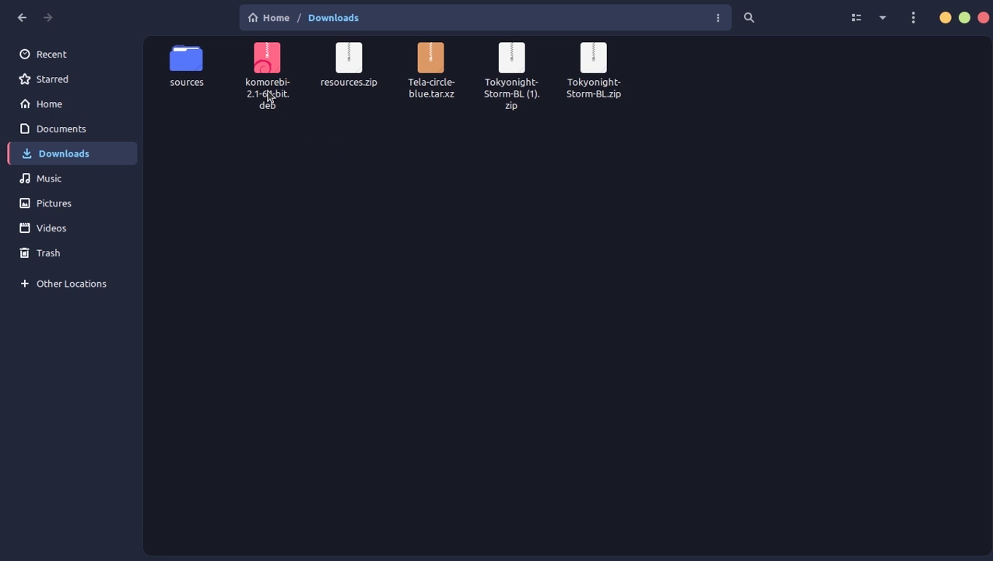
right_click(289, 150)
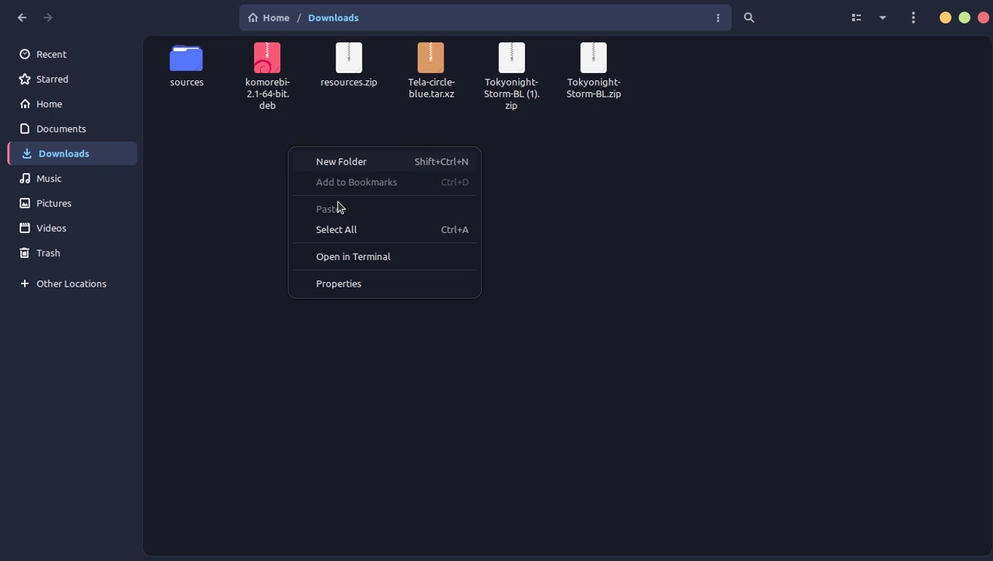
click(365, 255)
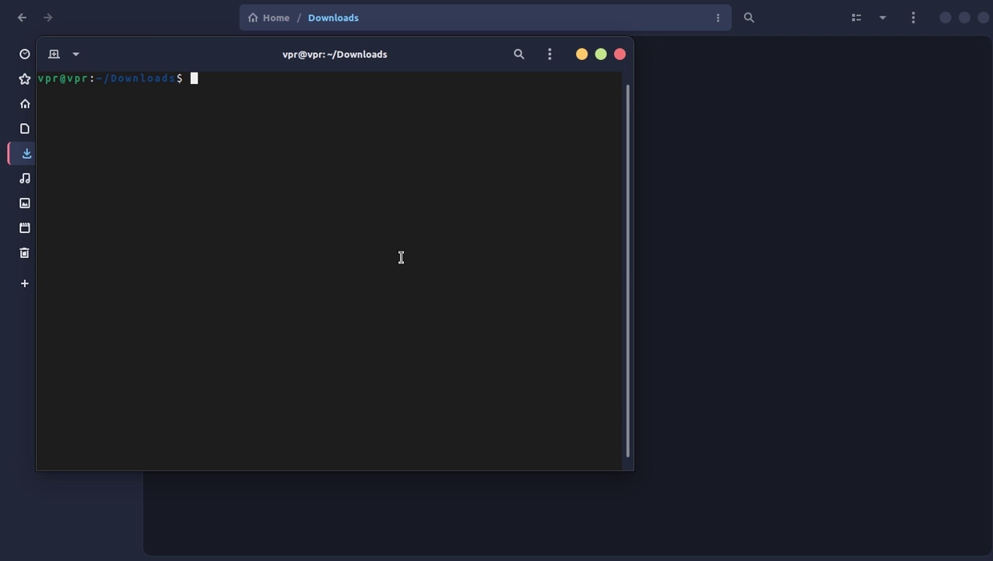
text(ls)
key(Return)
- Install the package with sudo dpkg -i komorebi-2.1-64-bit.deb, entering the account password, and close the terminal and file manager
text(sudo d)
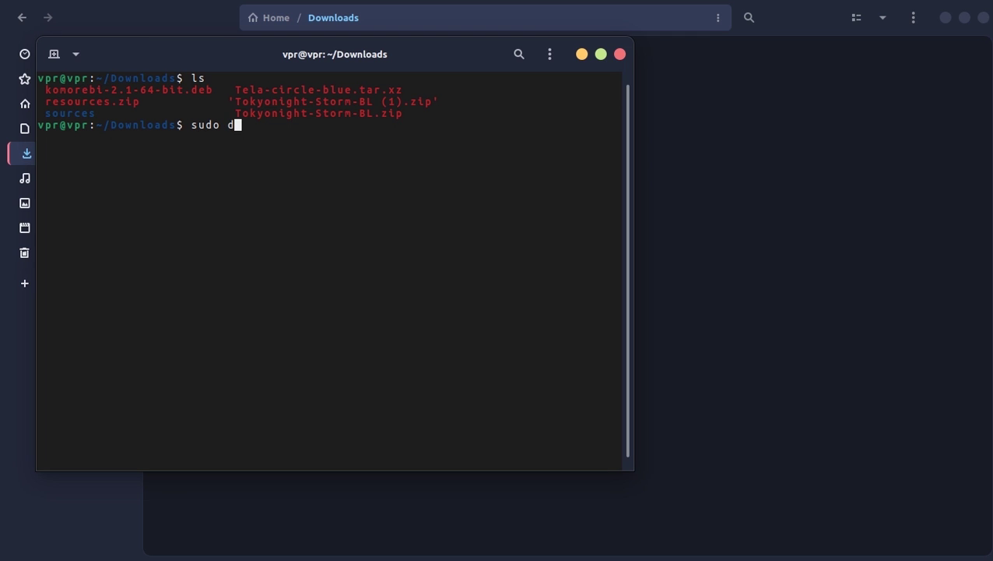
text(pkg -i)
drag(47, 86, 209, 89)
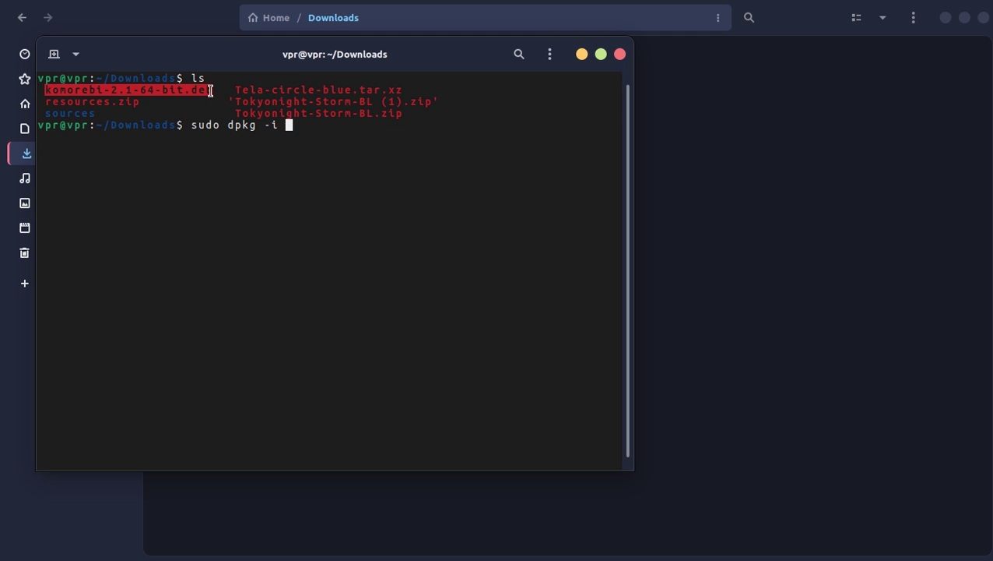
right_click(214, 94)
click(245, 109)
right_click(319, 136)
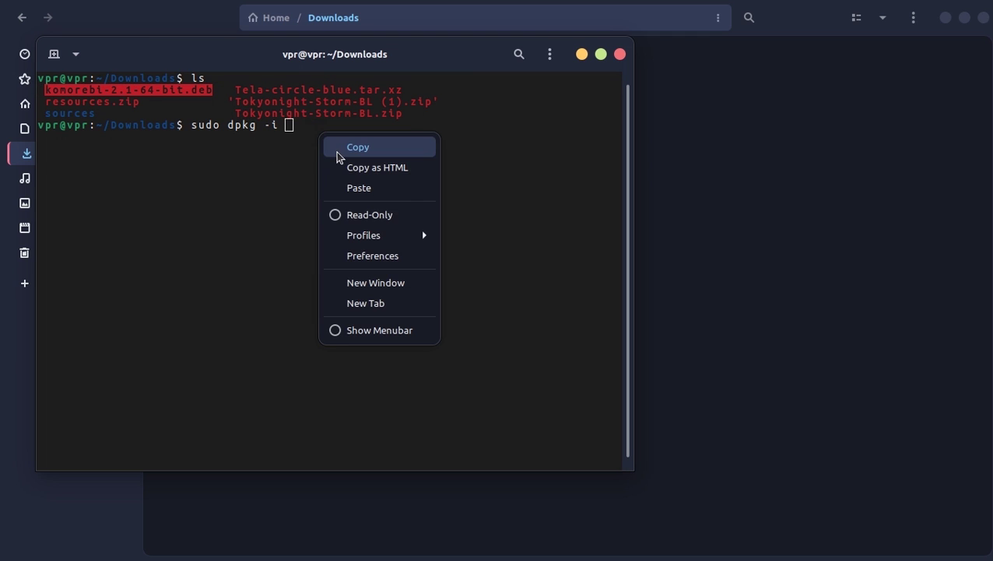
click(355, 187)
key(Return)
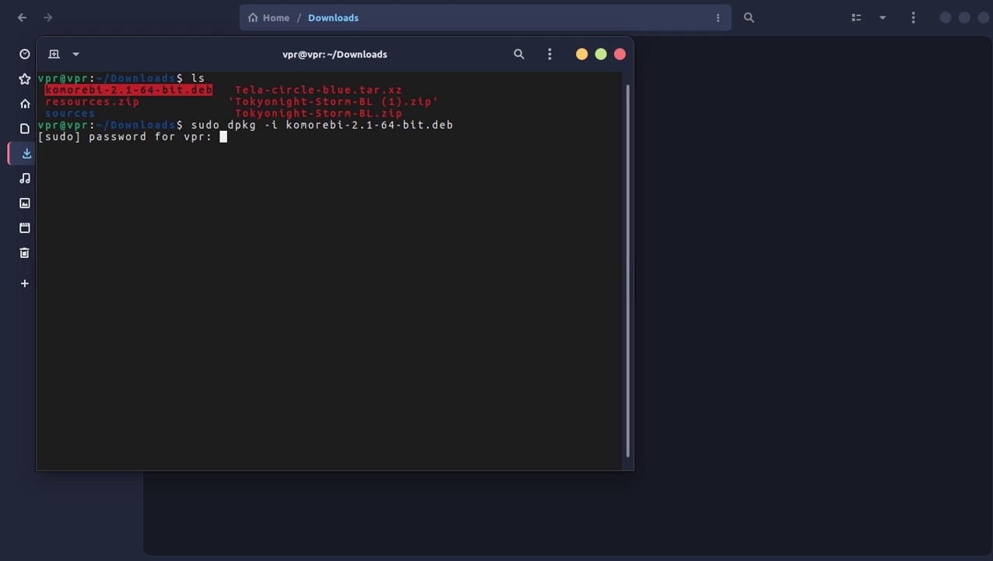
key(Return)
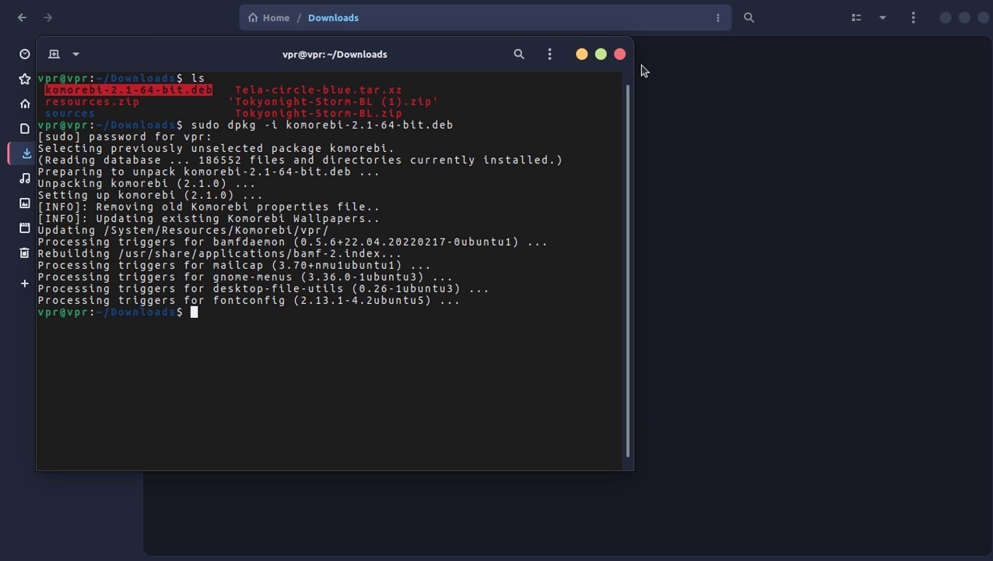
click(620, 54)
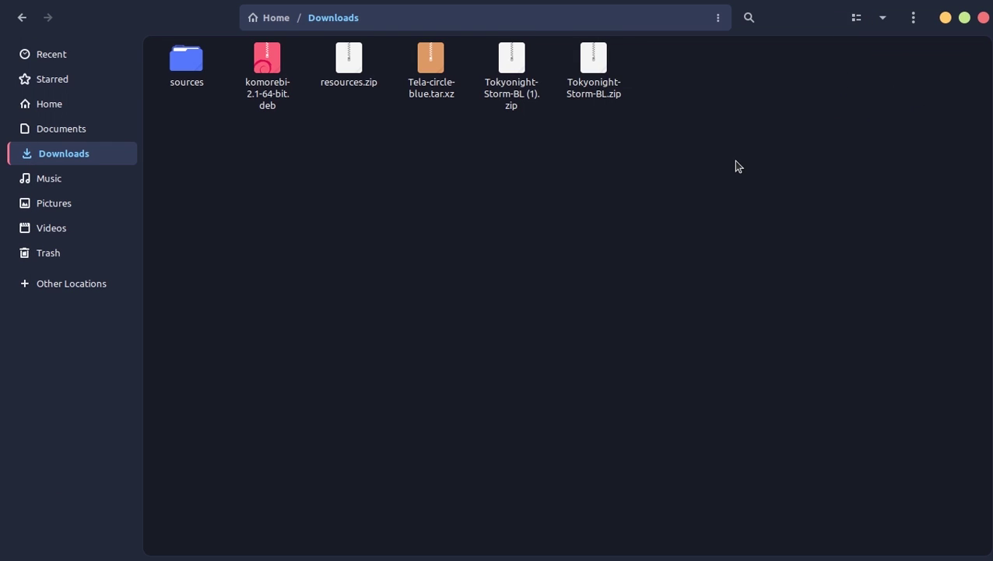
click(982, 18)
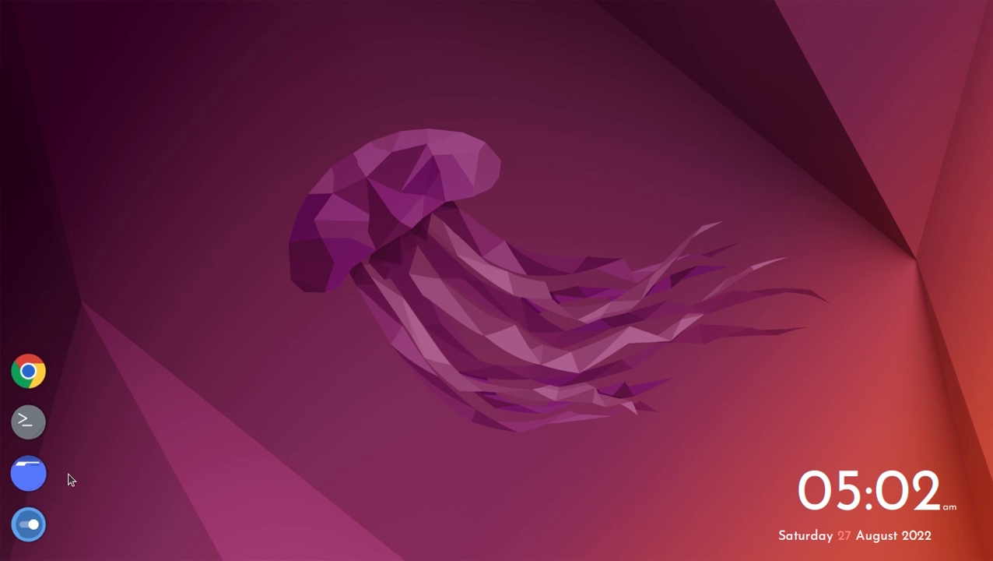
- Launch Komorebi's Wallpaper Creator, name the wallpaper wallpaper1, and set its type to A video
mouse_move(989, 27)
click(987, 25)
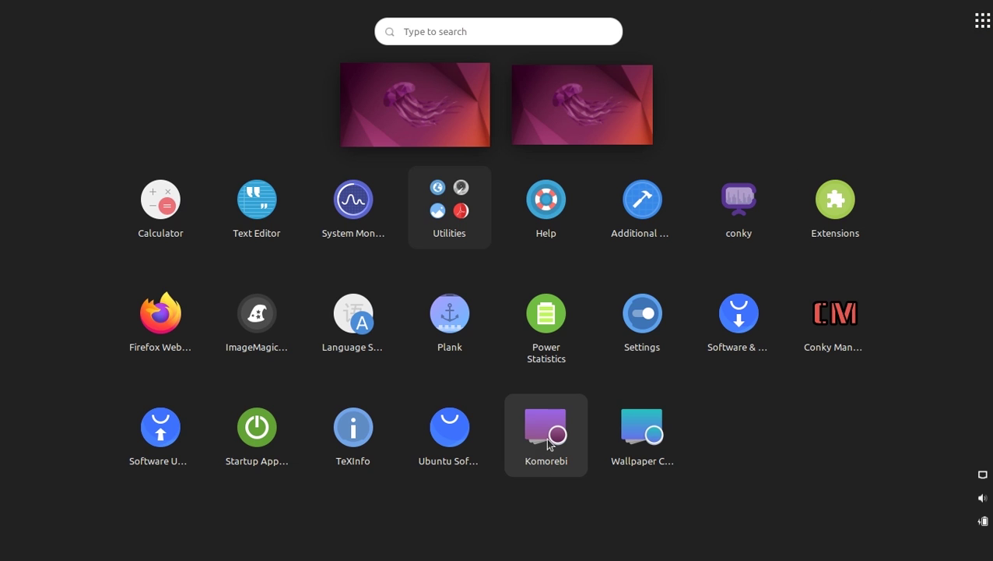
click(629, 432)
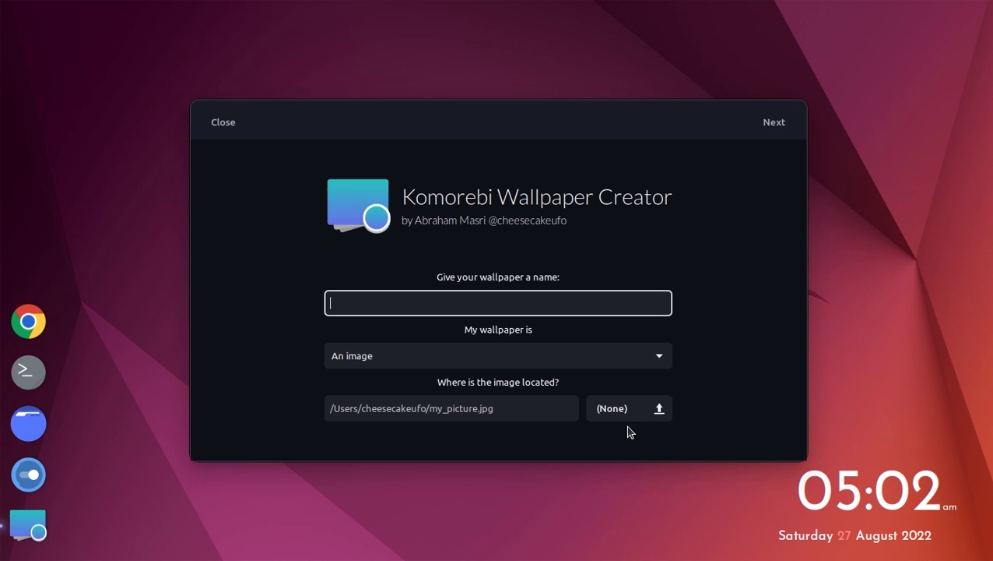
click(484, 304)
text(wallpaper1)
click(483, 357)
click(485, 381)
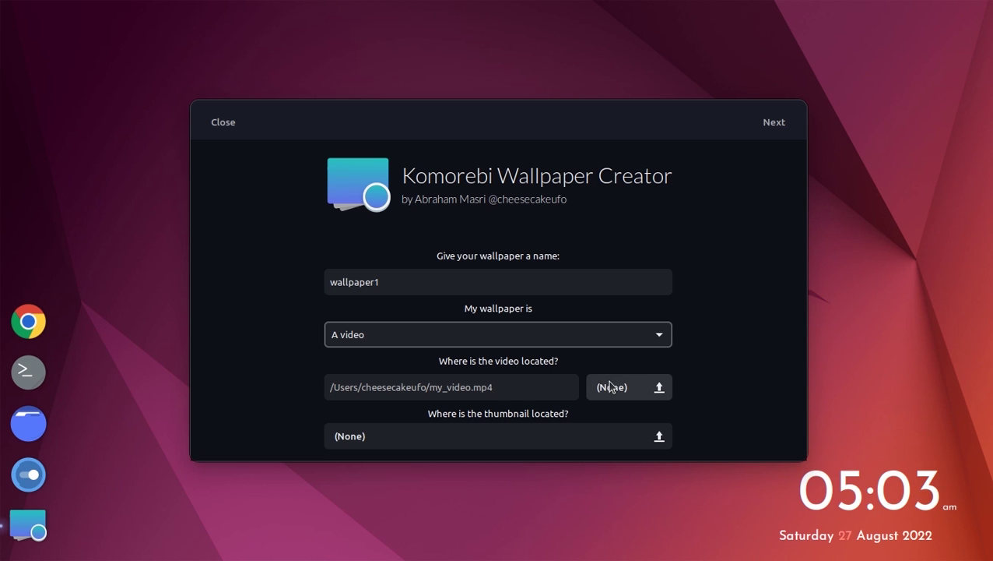
- Choose Video.mp4 from the sources folder inside Downloads as the wallpaper's video file
click(616, 387)
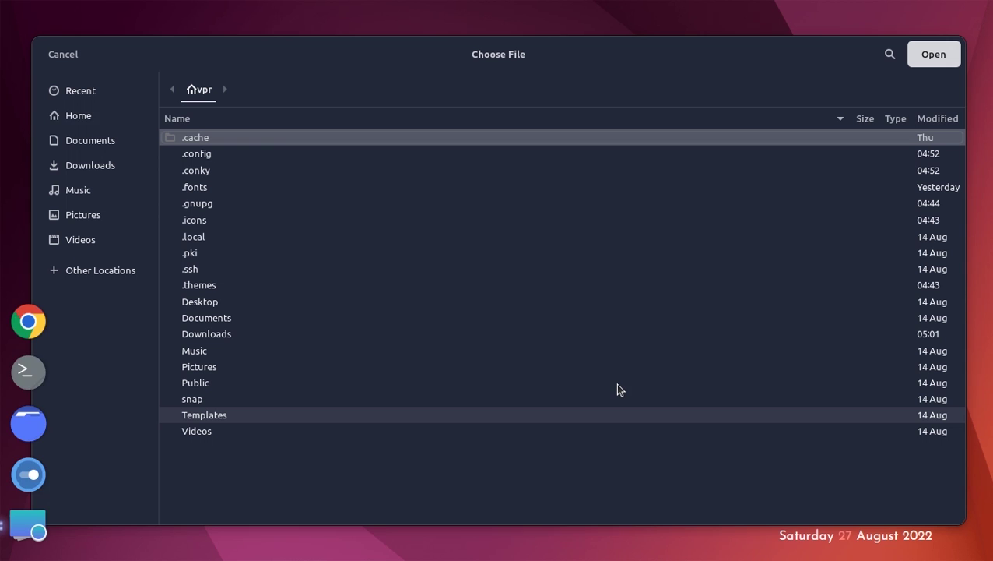
click(67, 165)
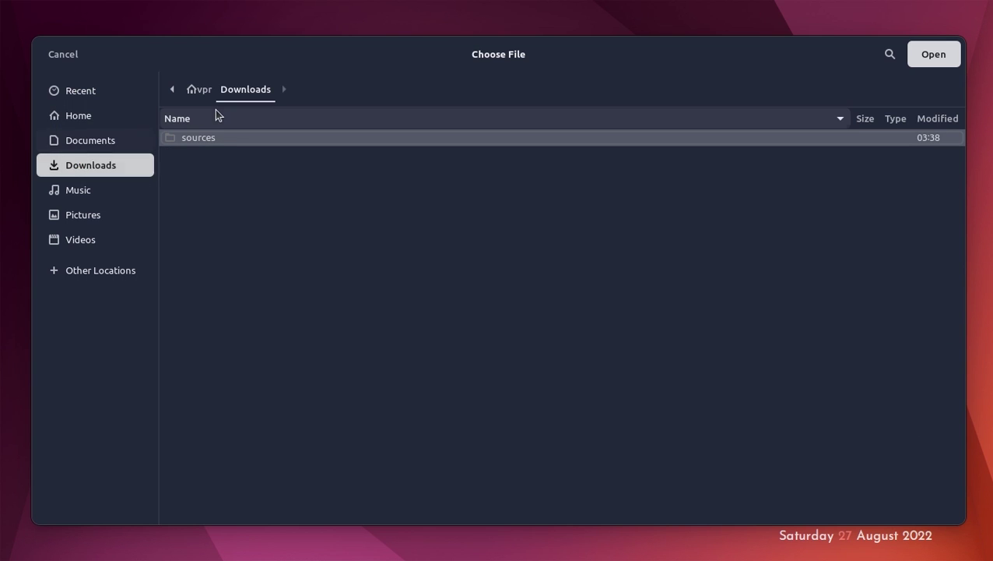
double_click(217, 136)
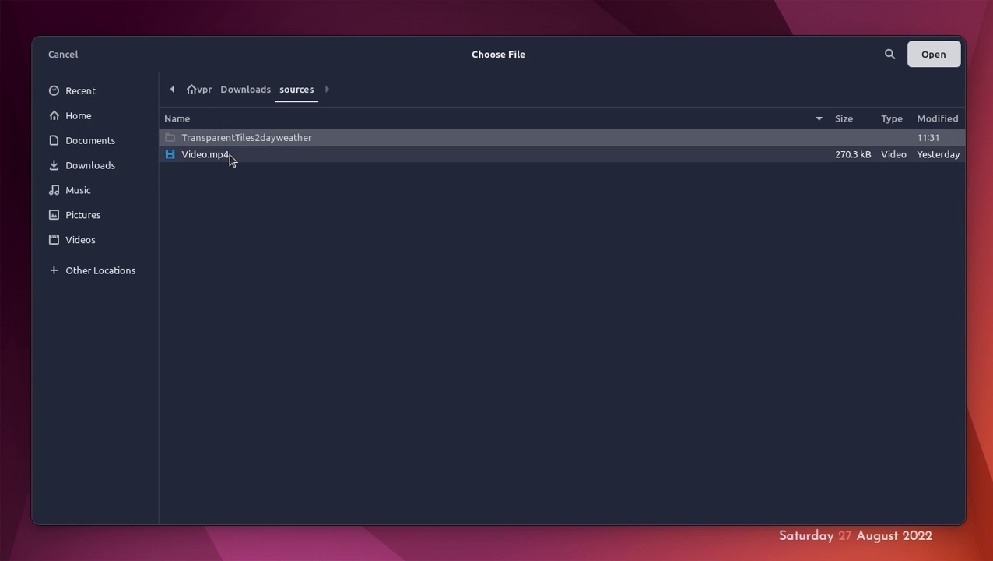
click(228, 154)
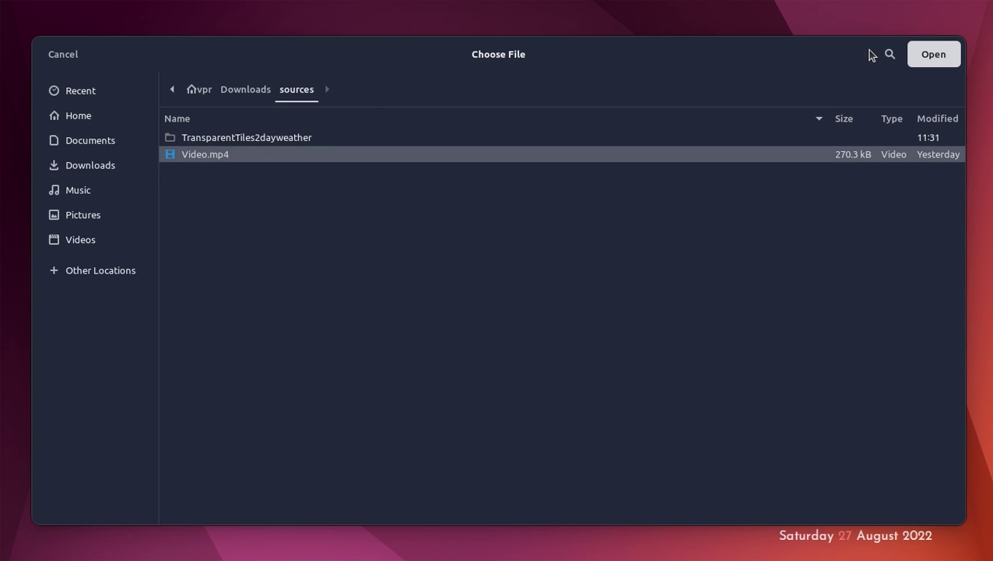
click(927, 54)
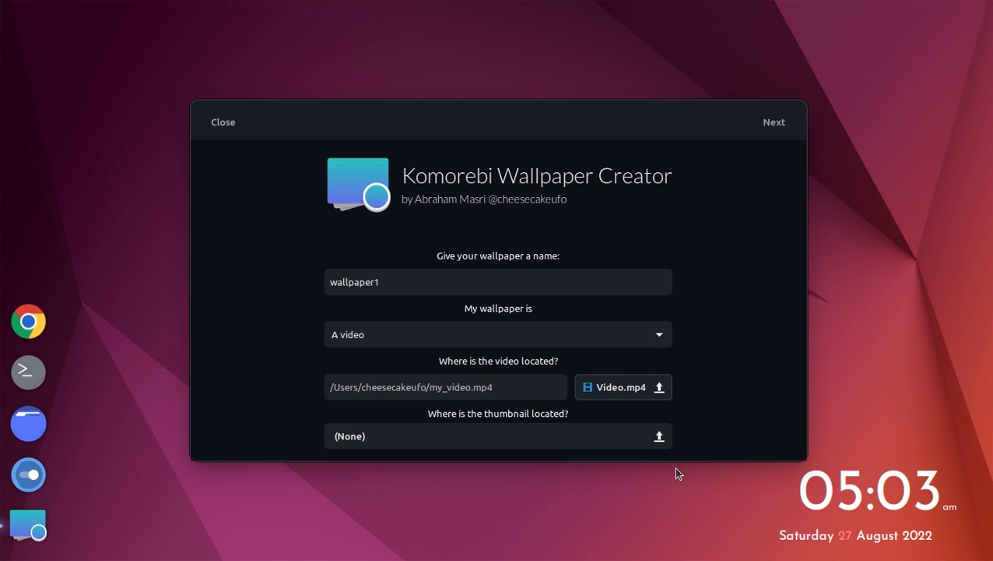
- Choose Screenshot.png from the sources folder inside Downloads as the wallpaper's thumbnail
click(635, 446)
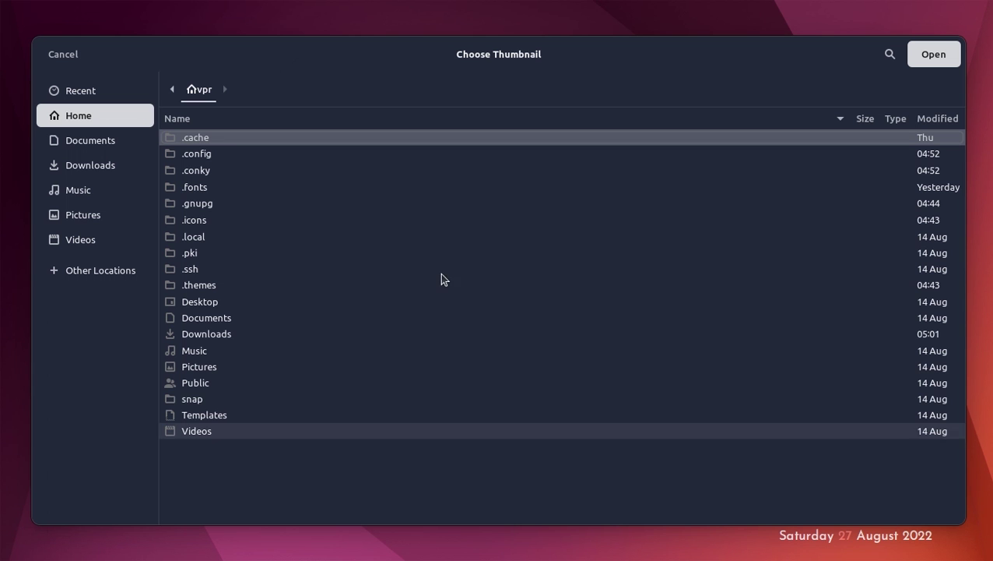
click(101, 165)
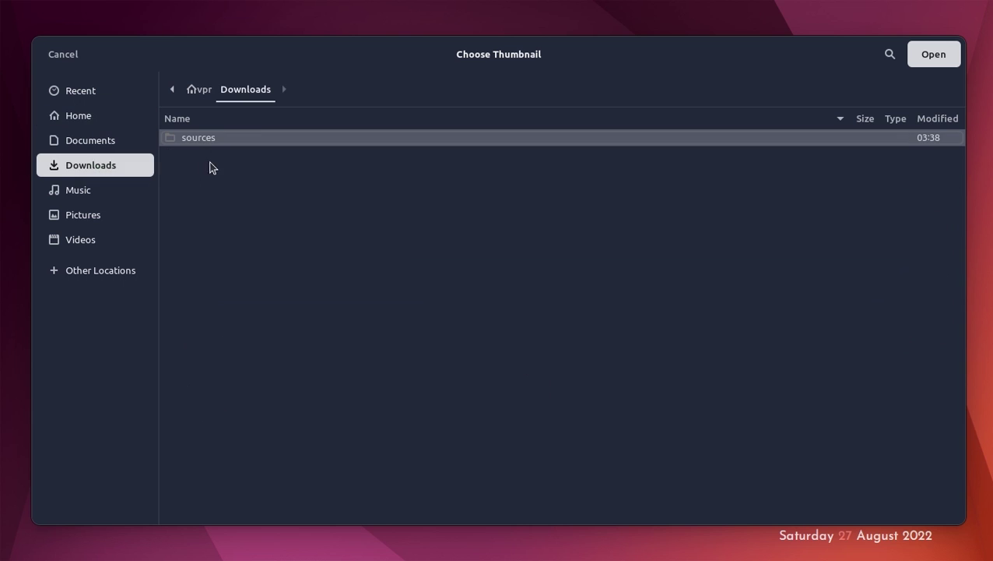
double_click(222, 142)
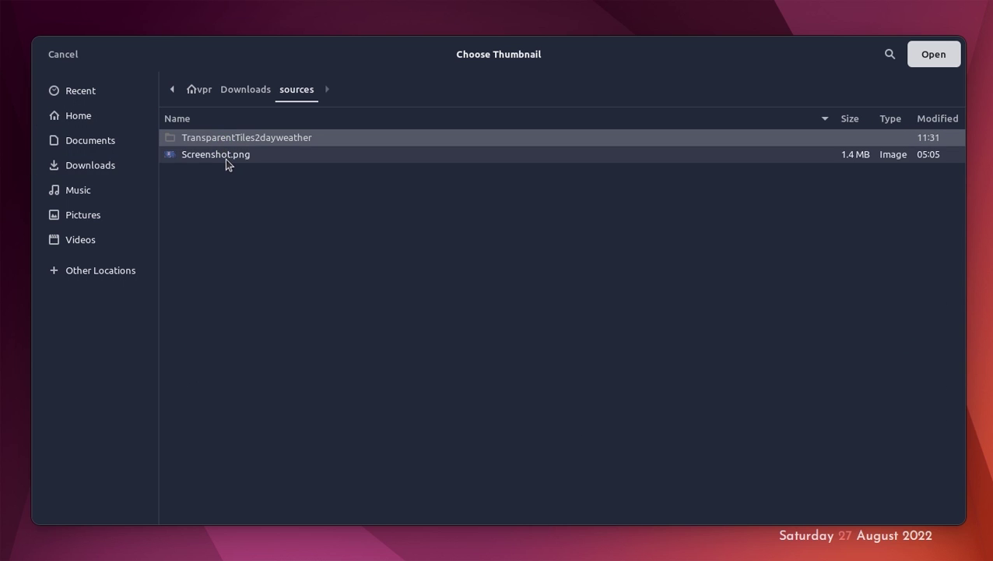
click(227, 158)
click(949, 58)
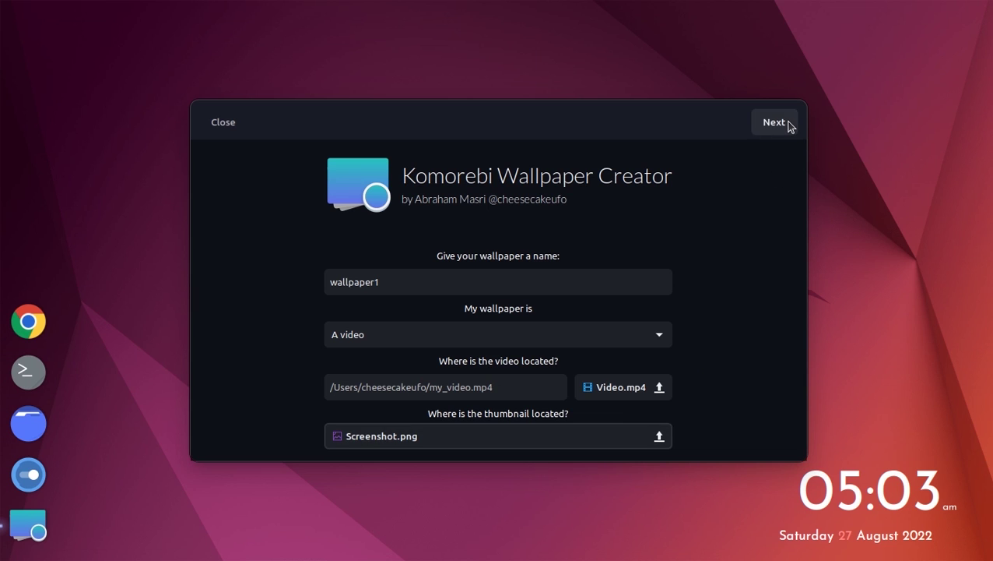
- Continue to the date and time options, set them to Hide date & time, and finish creating the wallpaper
click(790, 127)
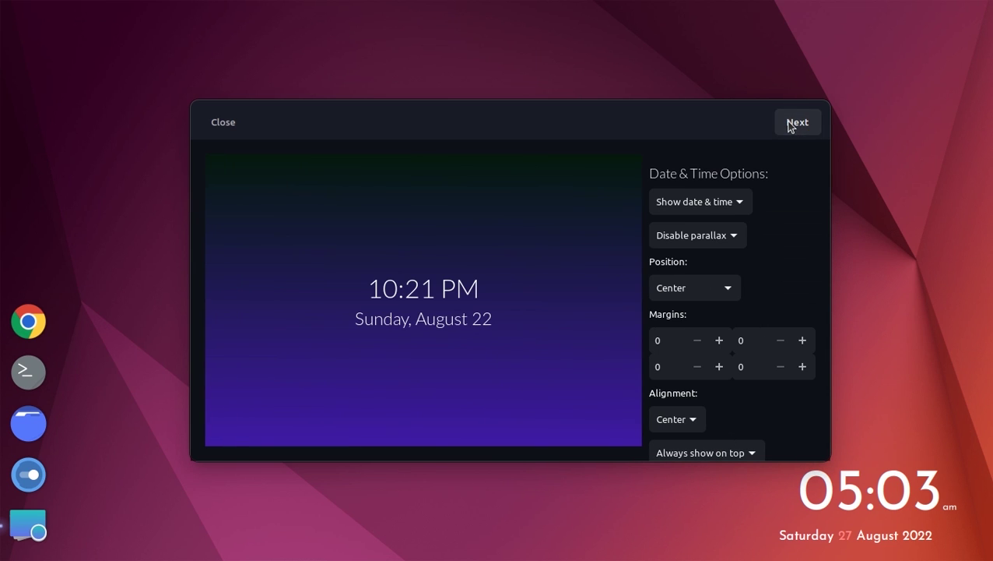
click(722, 204)
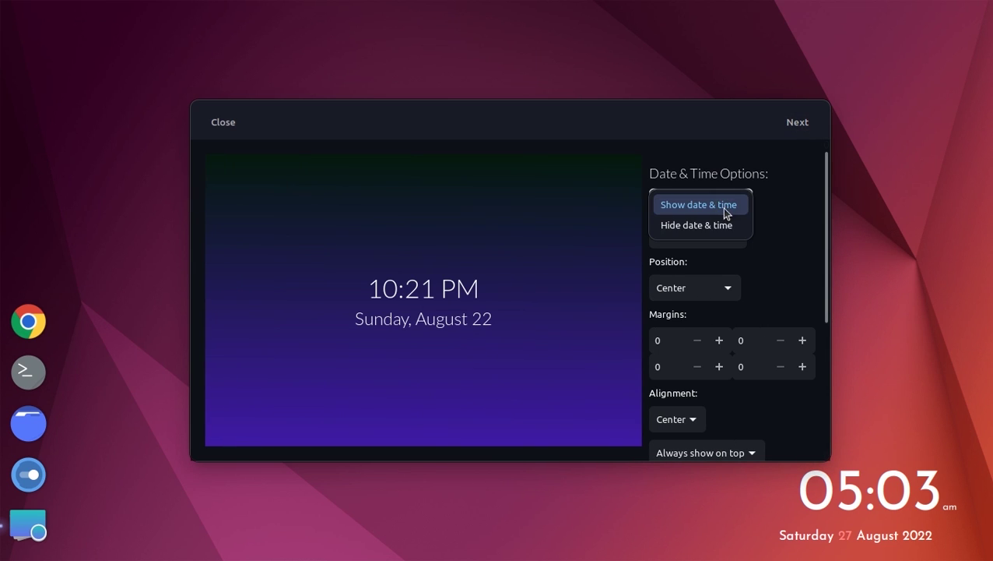
click(729, 226)
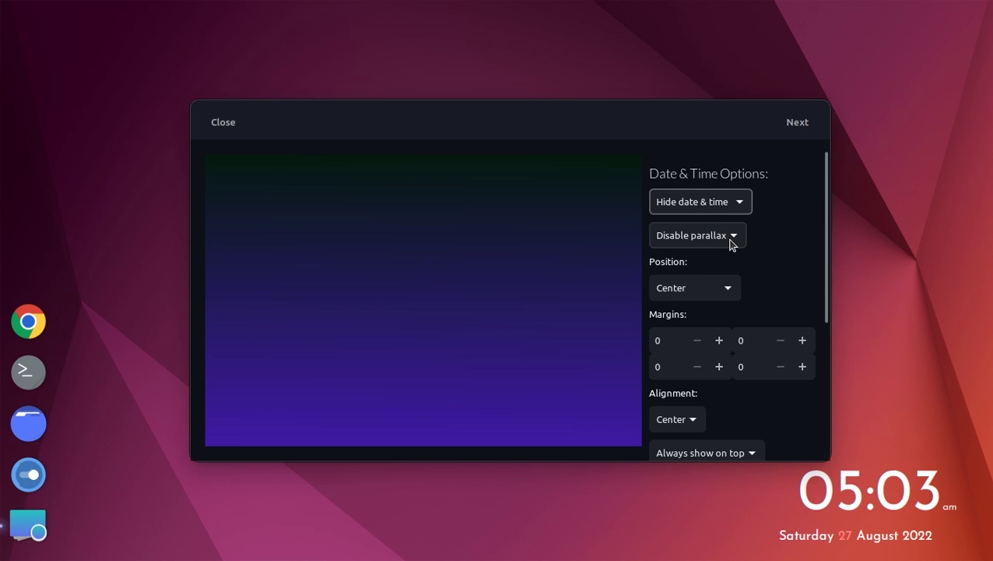
drag(827, 216, 829, 372)
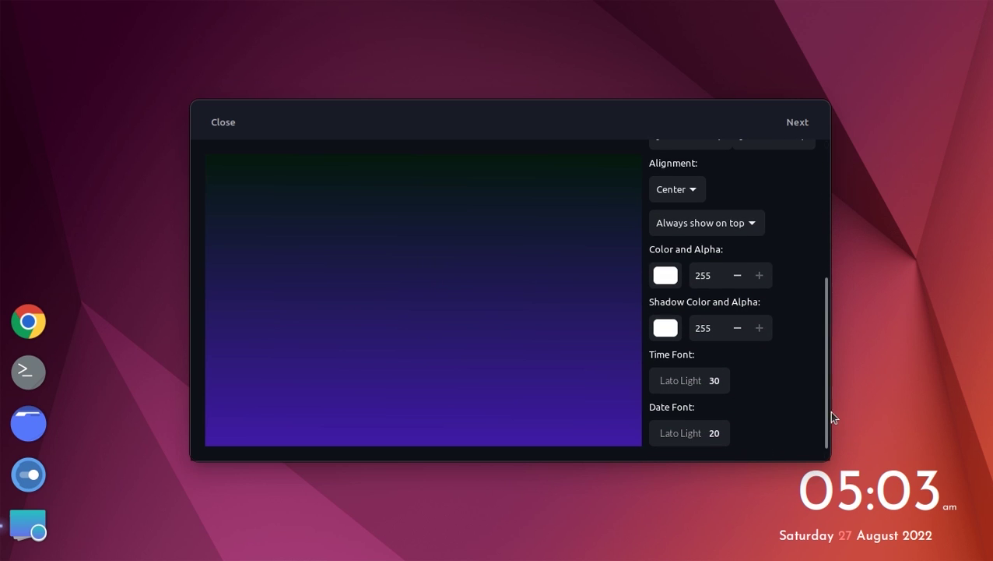
click(802, 121)
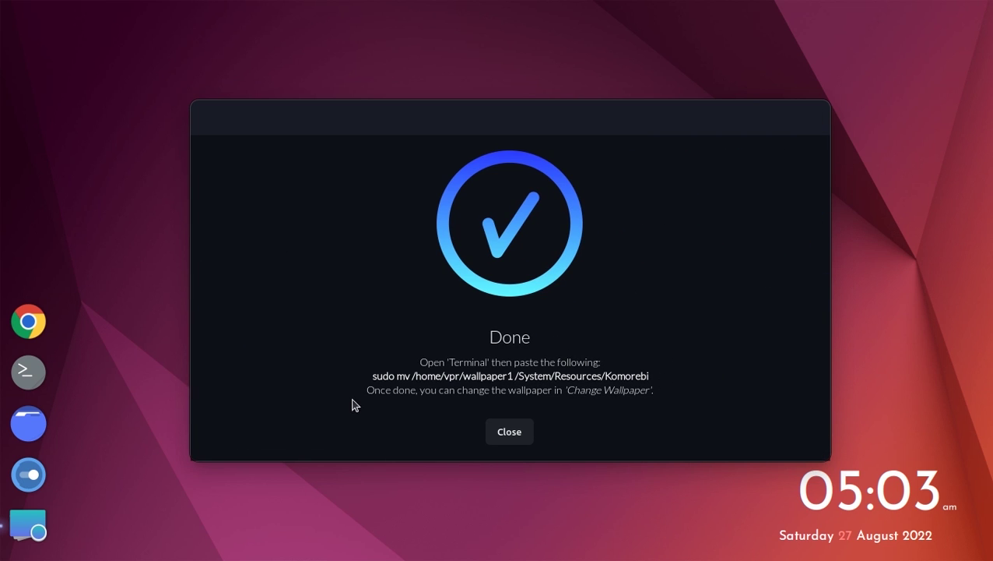
- Copy the sudo mv command given for installing wallpaper1 and close the Wallpaper Creator
drag(369, 375, 653, 374)
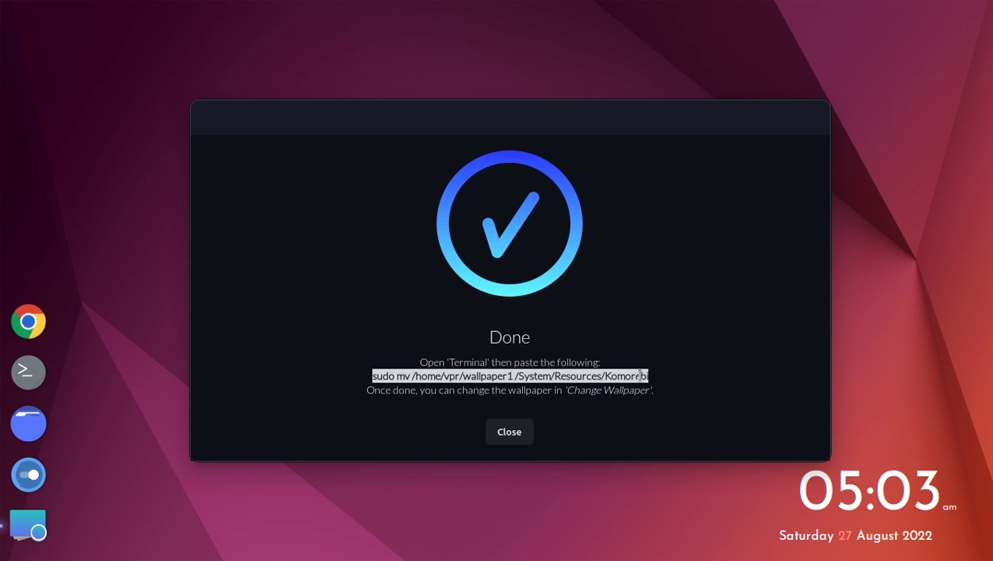
right_click(640, 375)
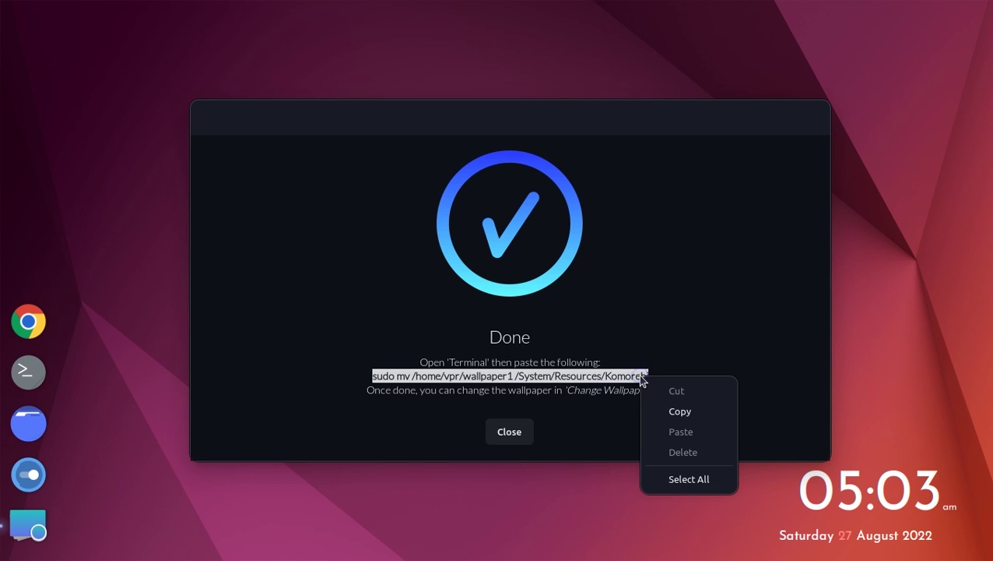
click(673, 415)
click(511, 435)
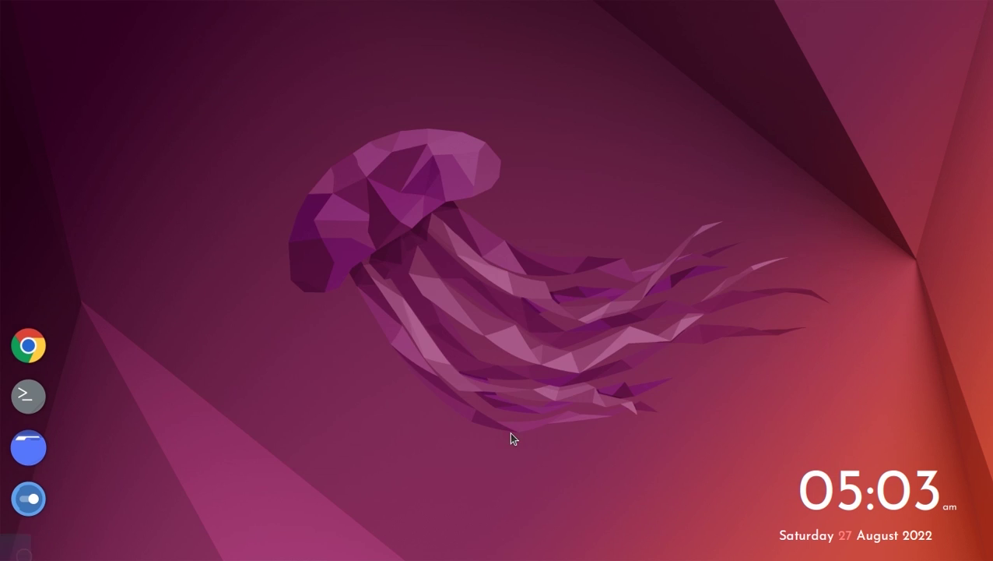
- Run the copied sudo mv command in a new terminal to move wallpaper1 into /System/Resources/Komorebi, entering the account password
click(28, 421)
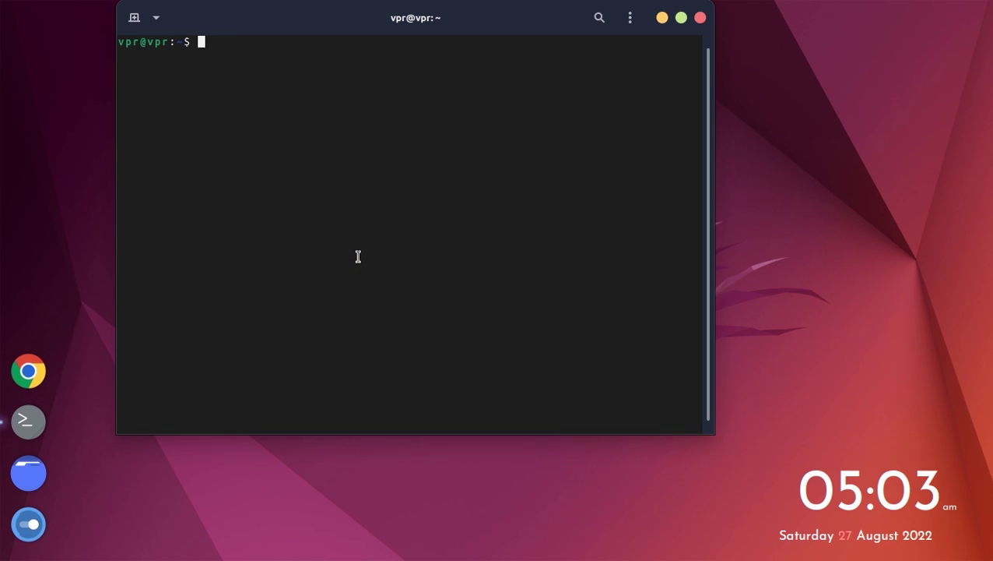
right_click(218, 45)
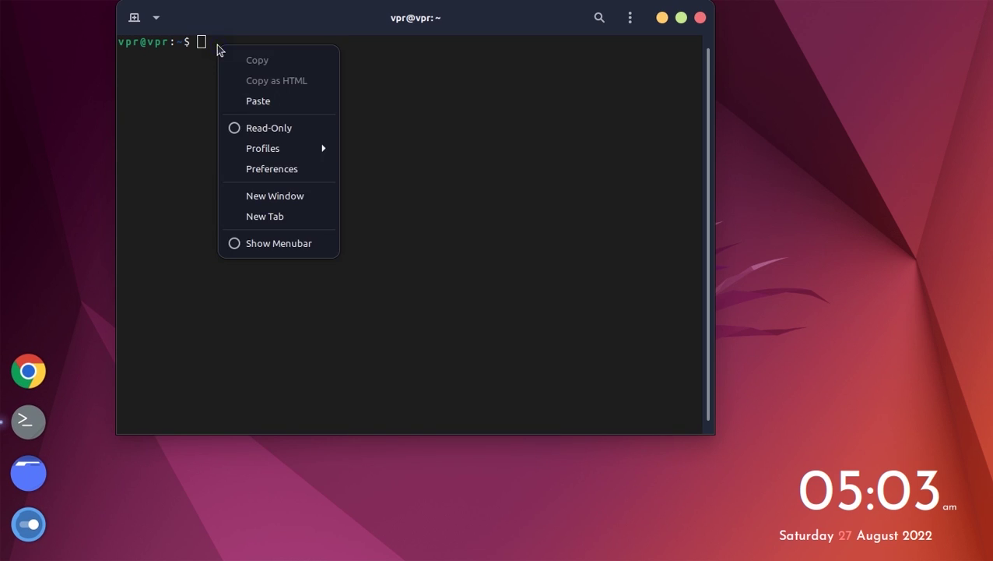
click(257, 103)
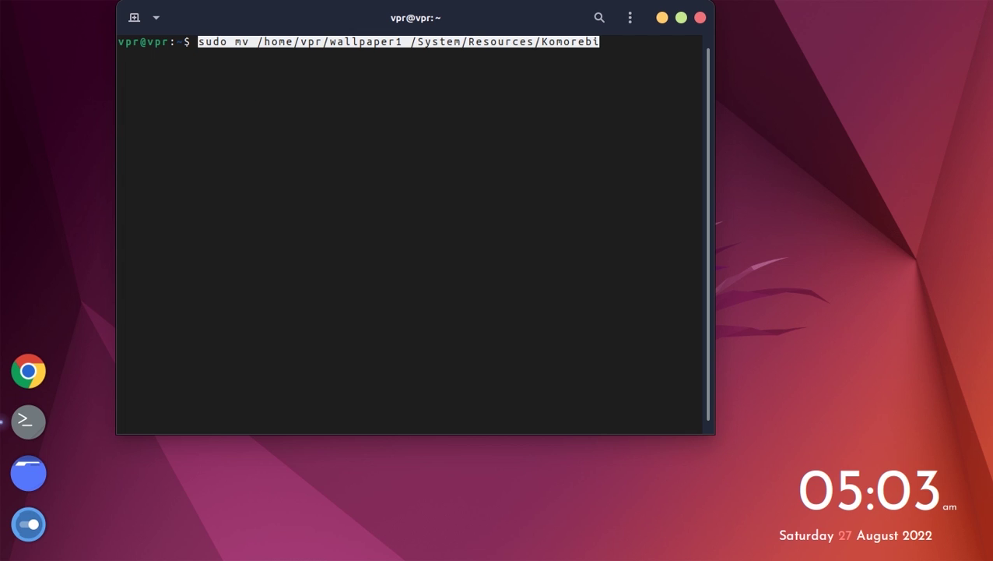
key(Return)
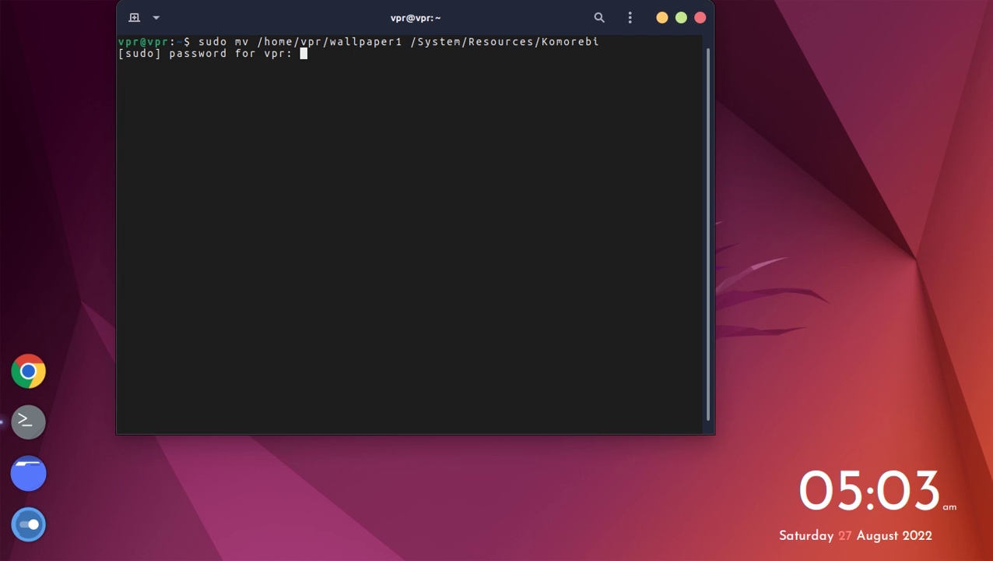
key(Return)
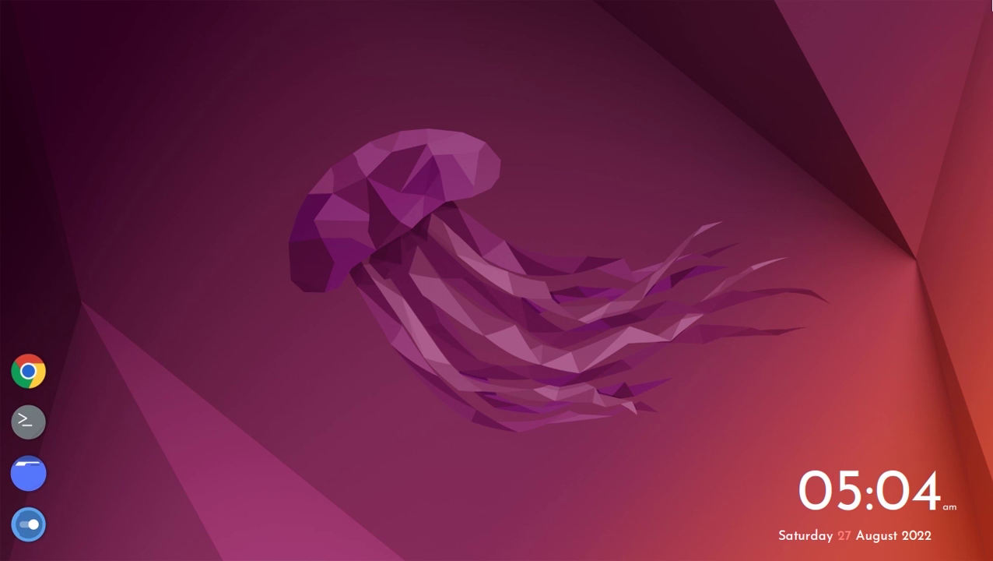
- Launch Komorebi, change the desktop wallpaper to Wallpaper1, and hide the wallpaper chooser
click(982, 21)
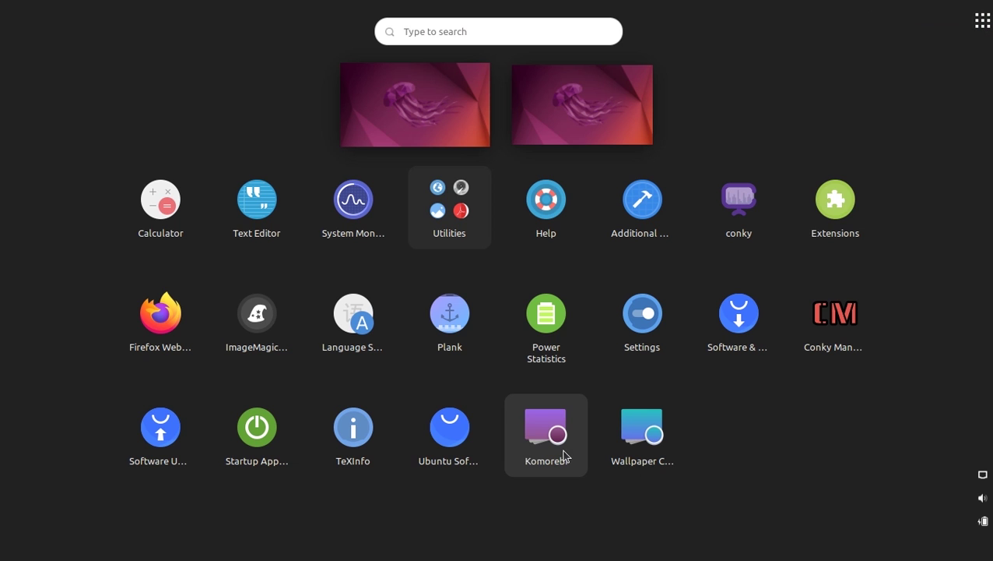
click(547, 433)
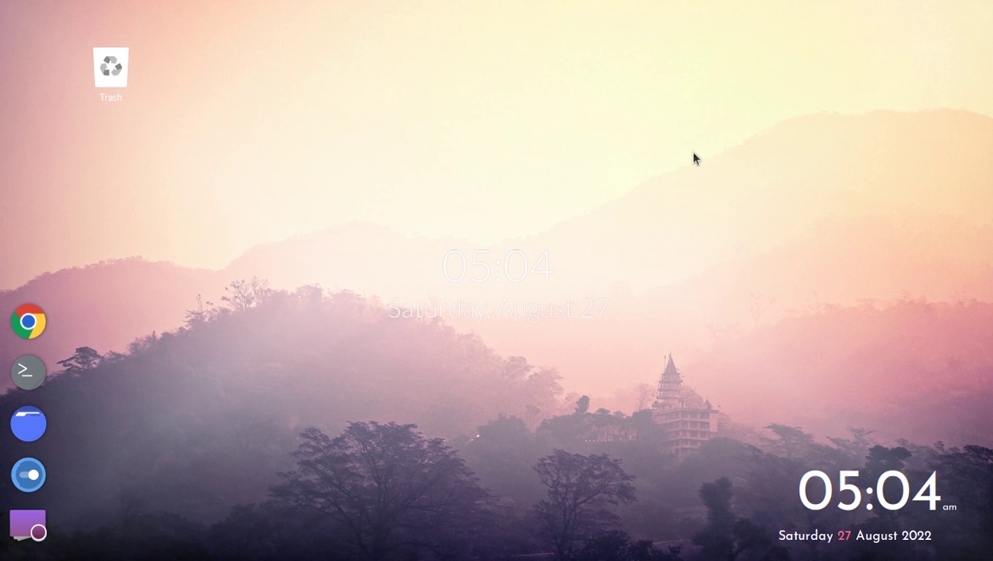
right_click(578, 223)
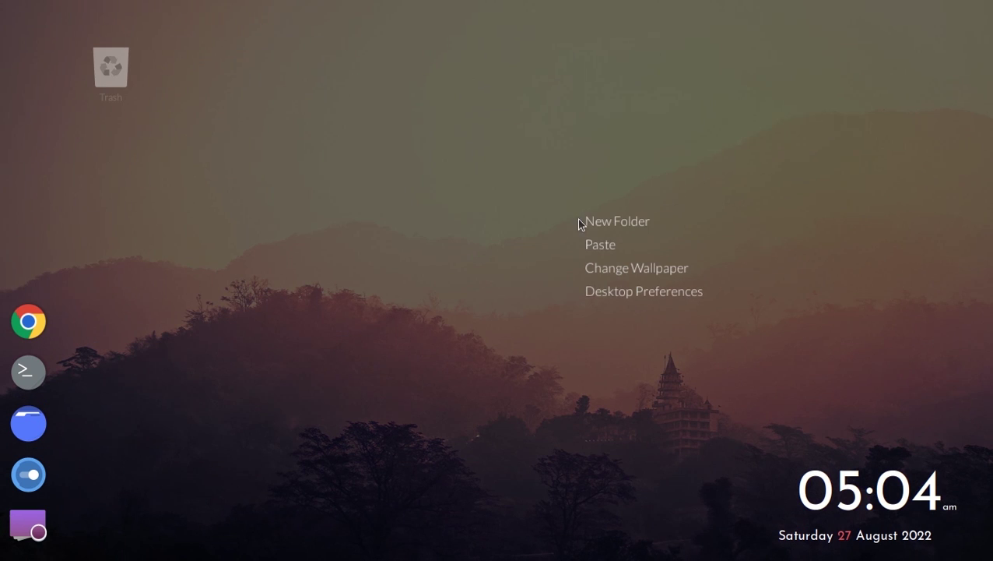
click(637, 268)
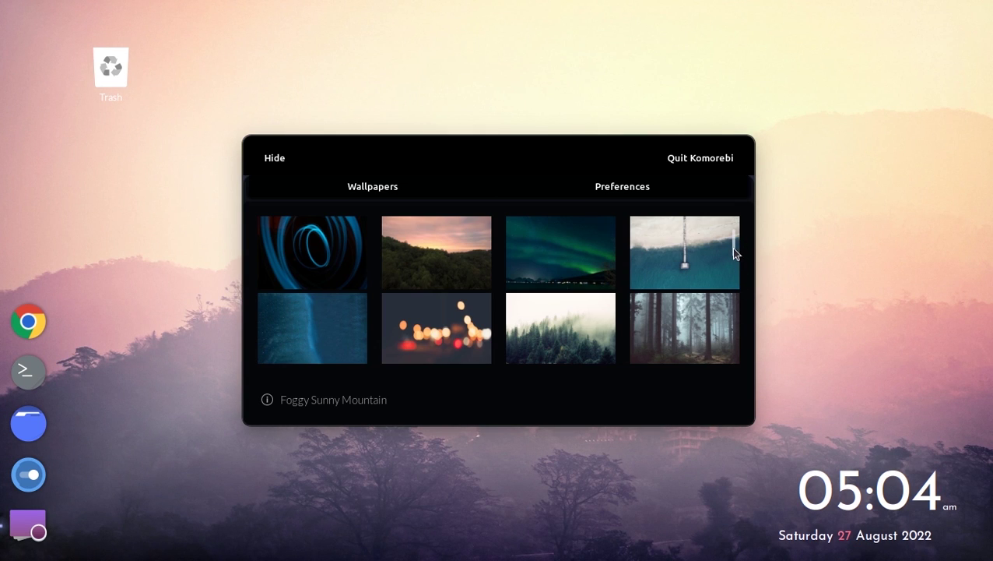
drag(733, 249, 735, 345)
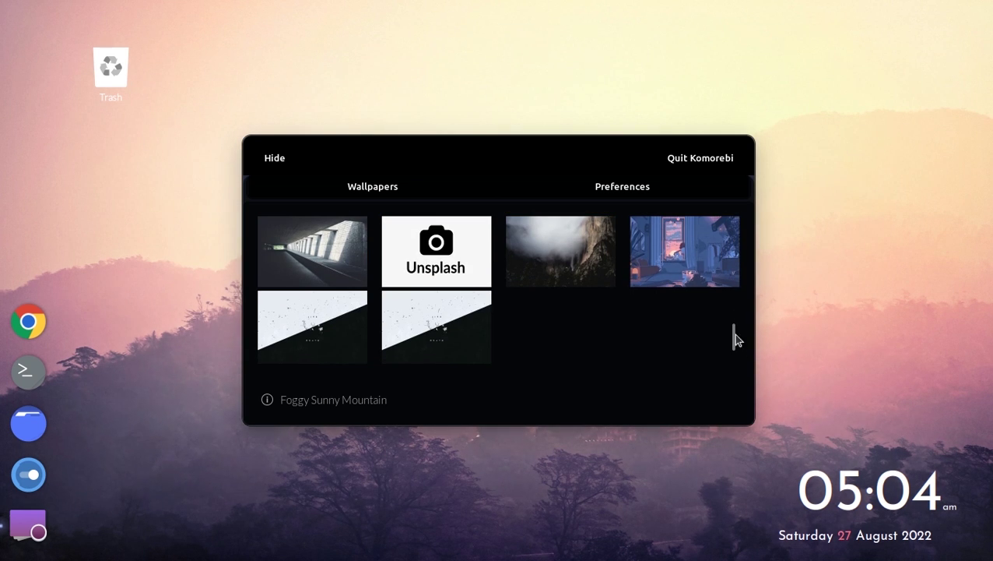
click(717, 262)
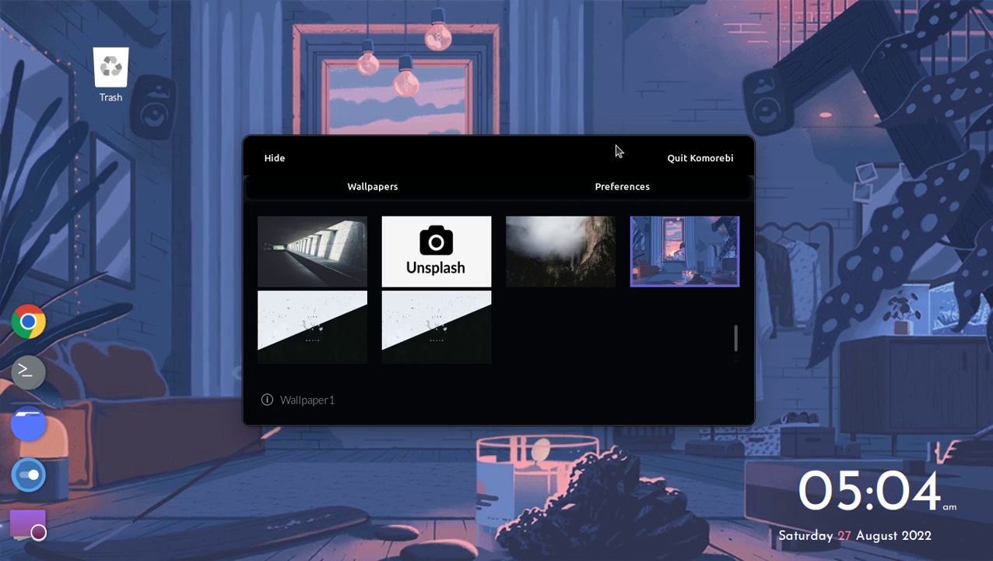
click(276, 161)
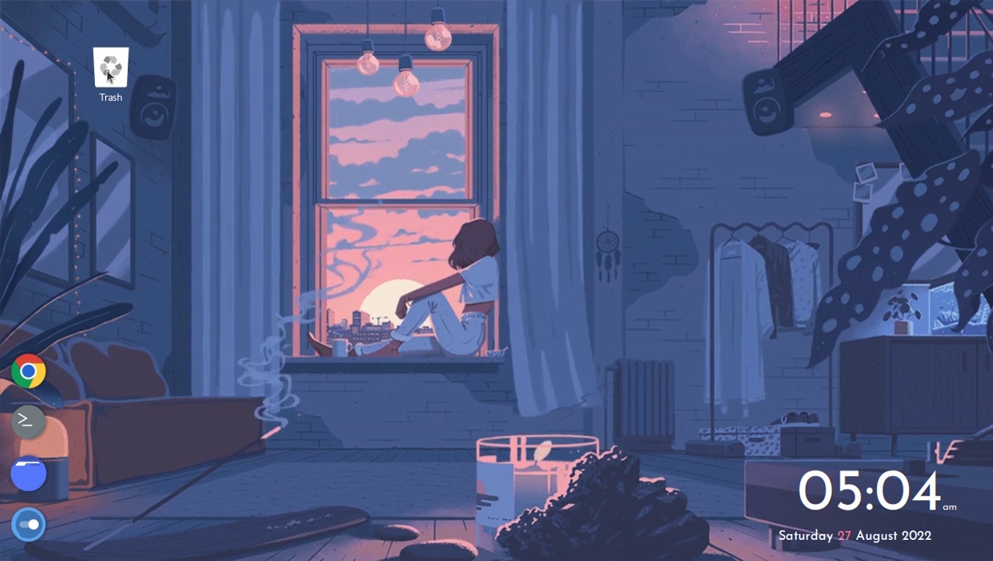
right_click(330, 265)
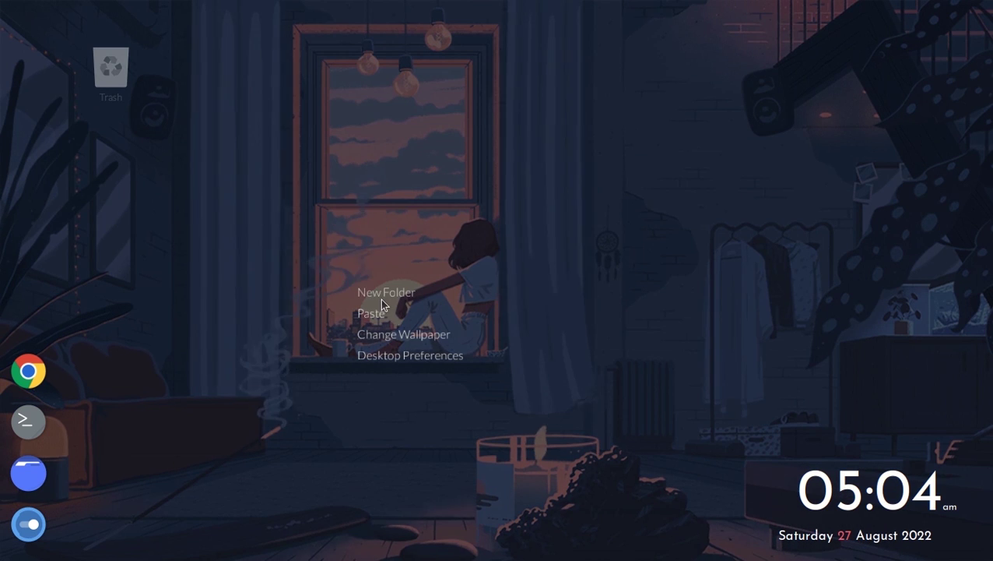
click(427, 357)
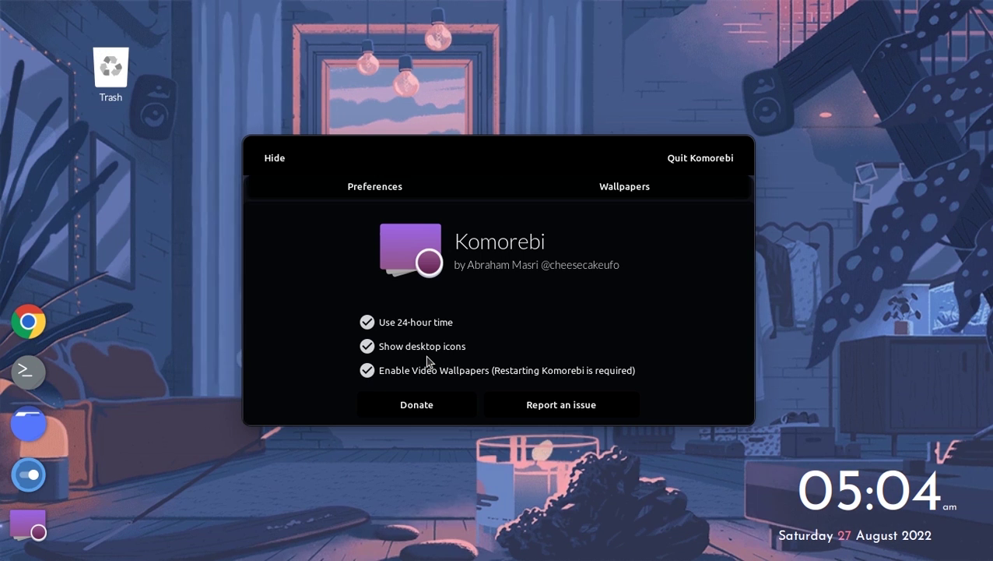
click(379, 351)
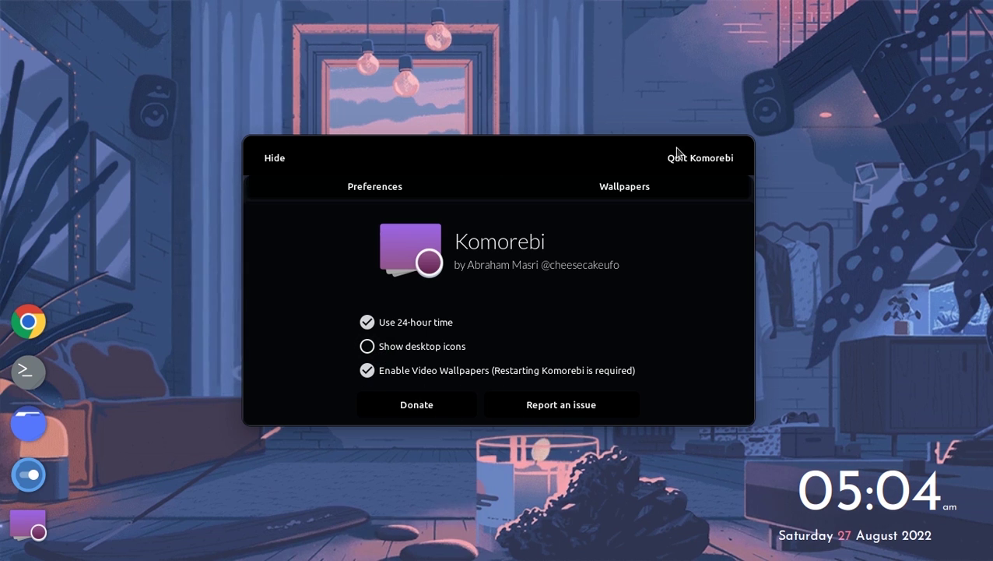
click(274, 158)
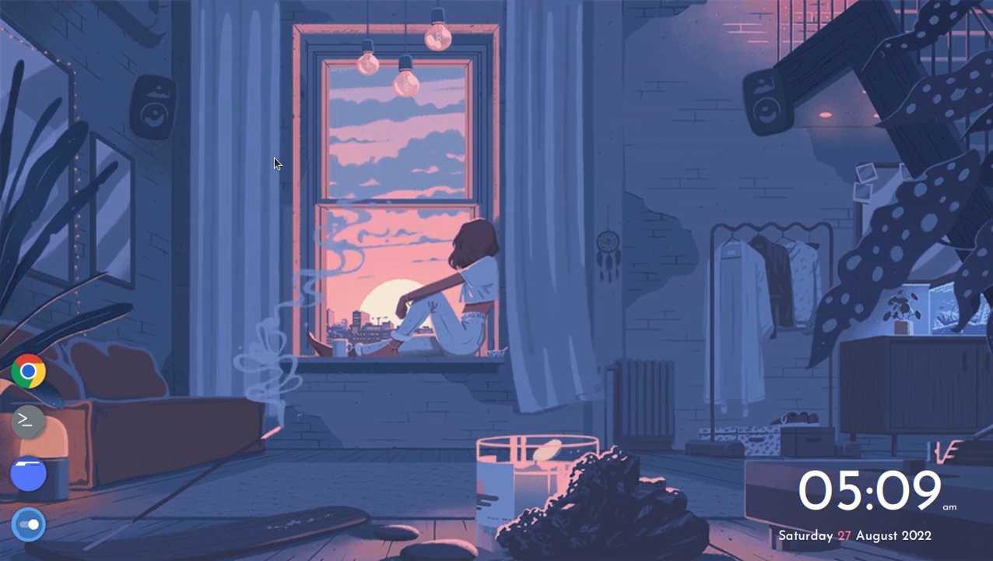